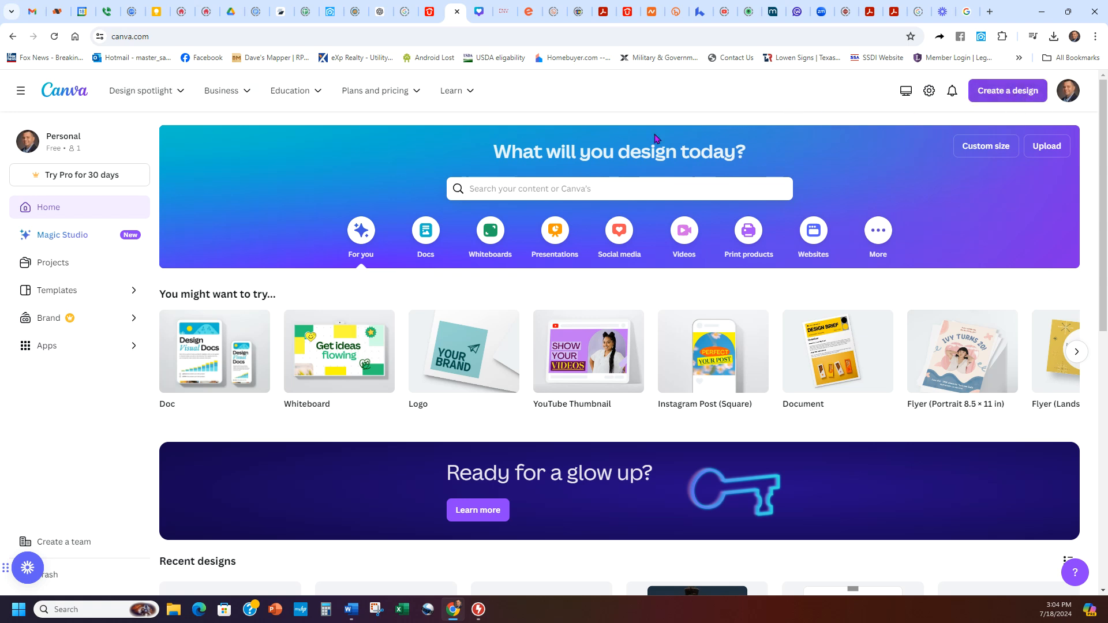
Step: Search designs for 'fac' and create a blank Facebook Post (Square) design
left_click(997, 88)
type("facebook")
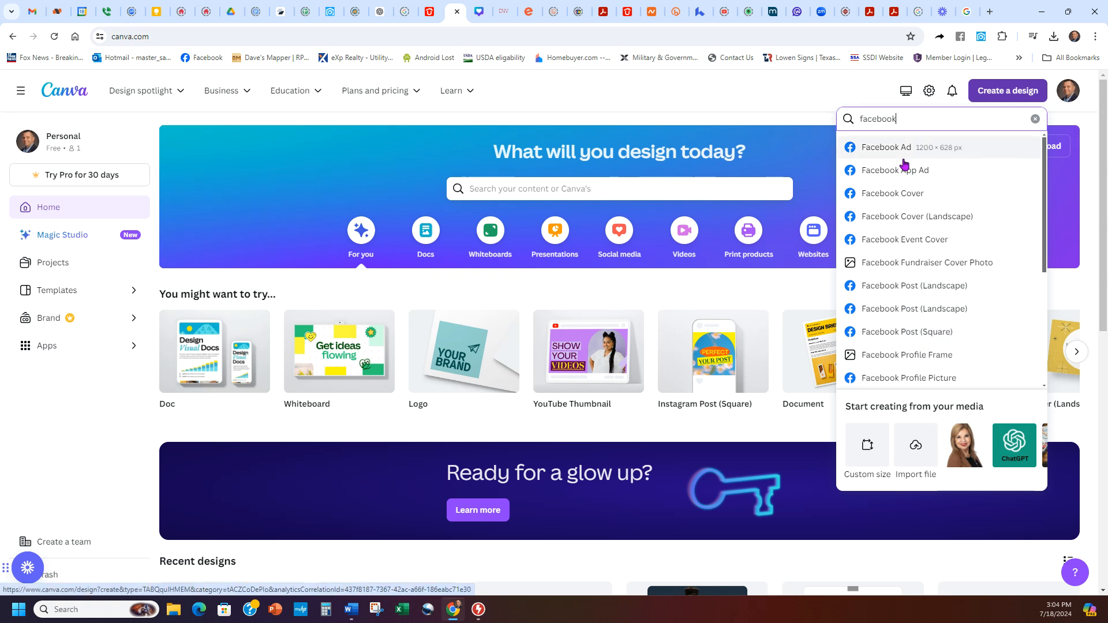
left_click(913, 335)
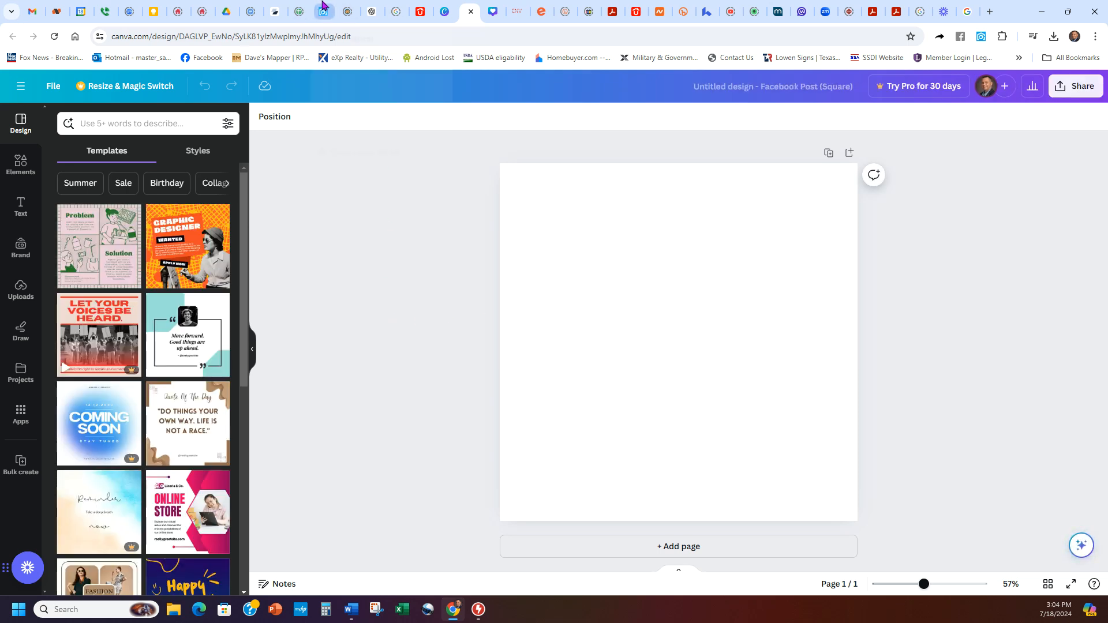
left_click(320, 11)
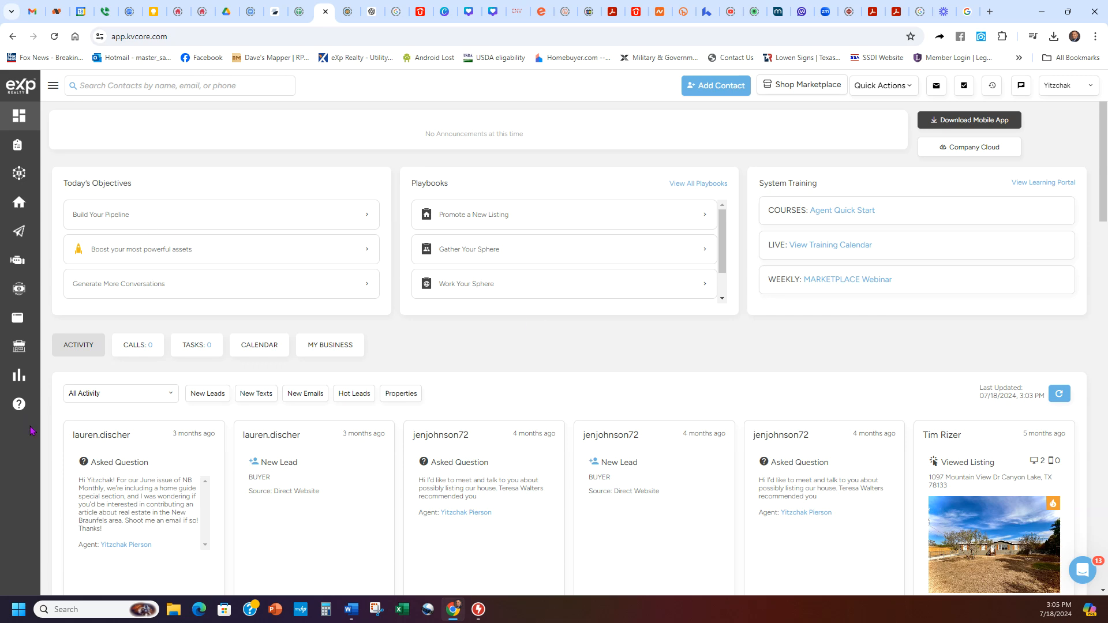
mouse_move(47, 214)
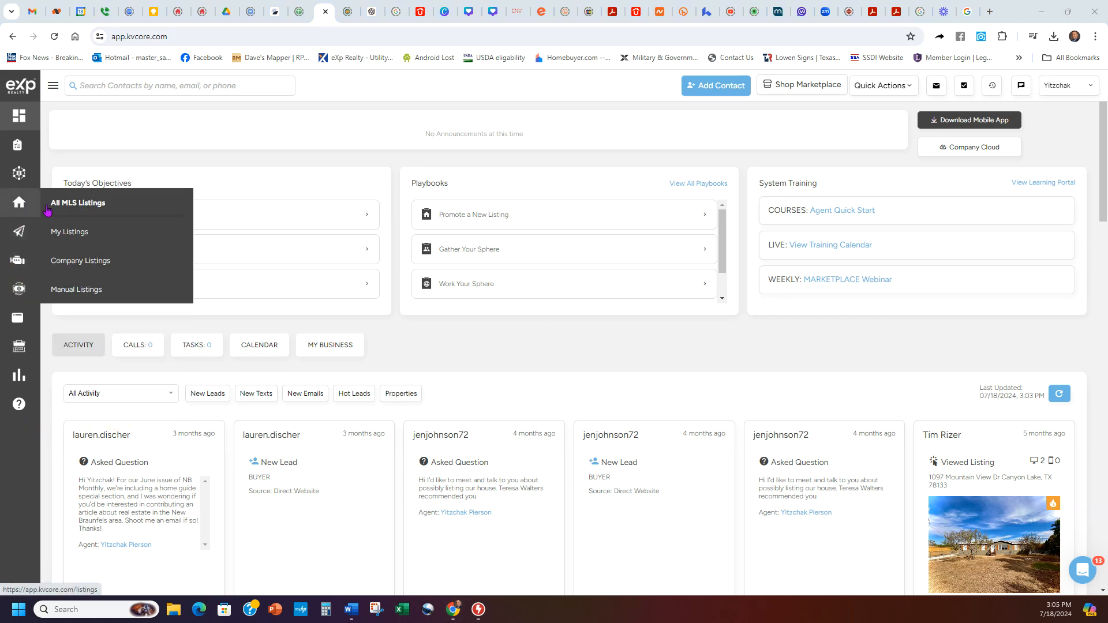
left_click(66, 261)
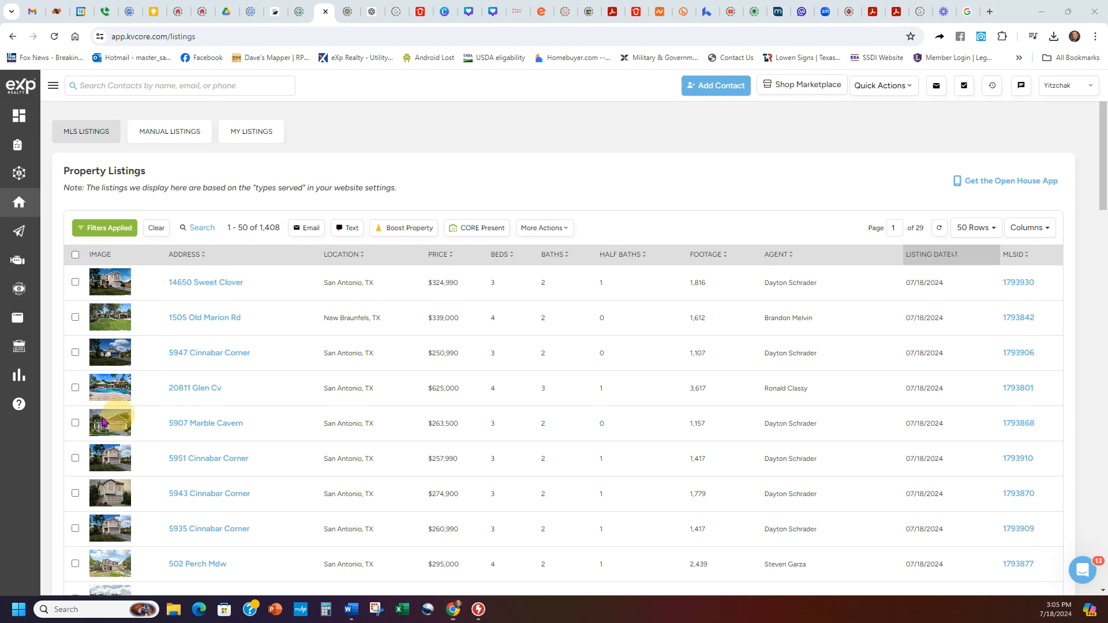
left_click(208, 387)
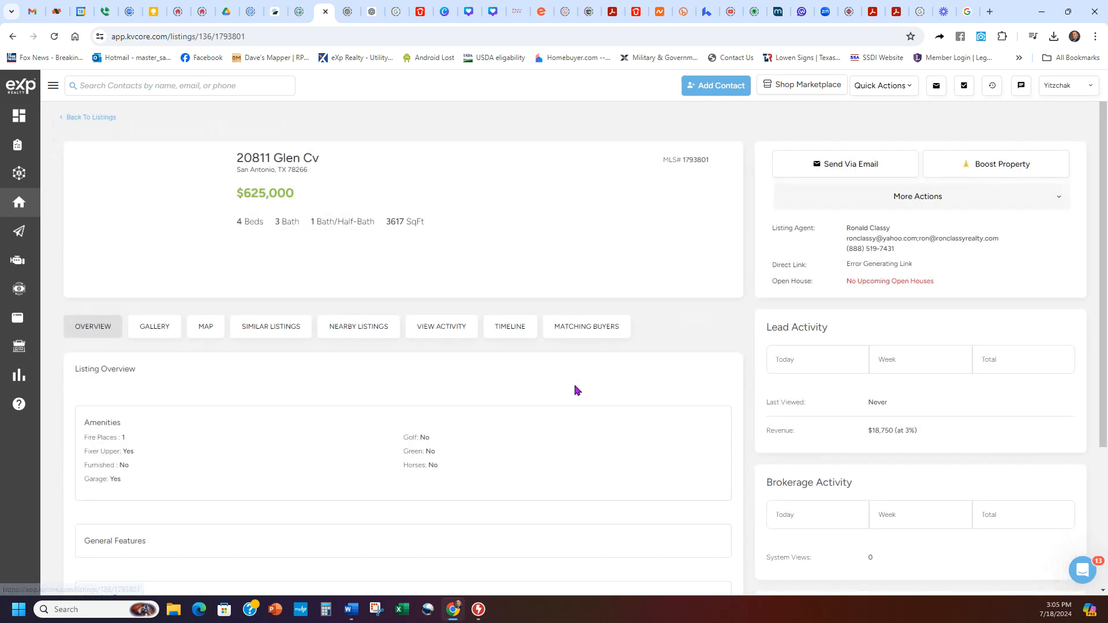
left_click(165, 354)
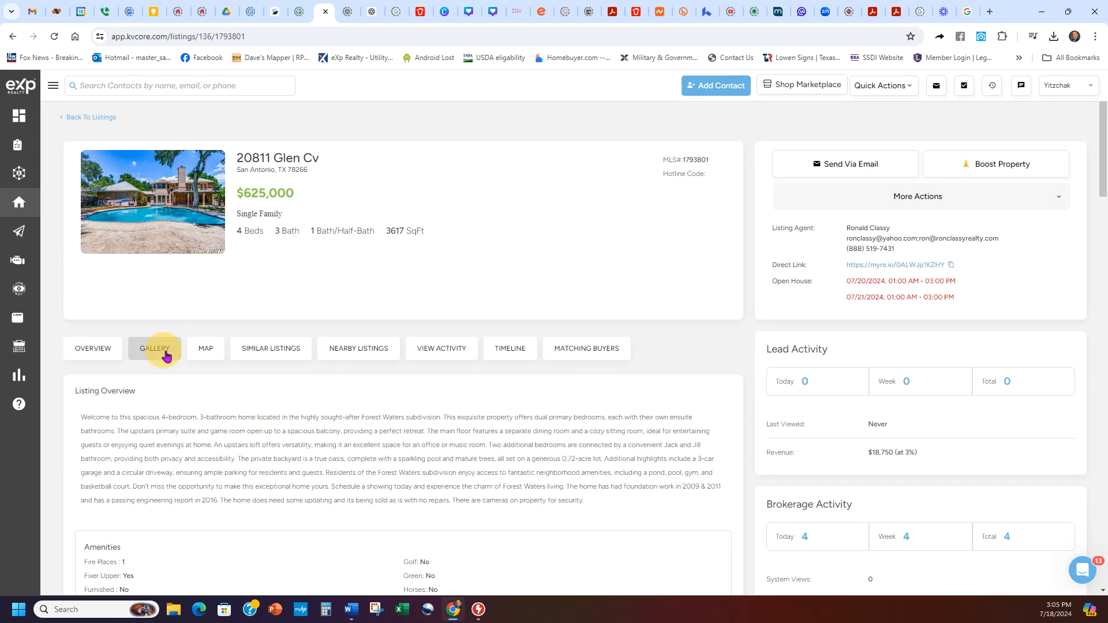
left_click(168, 466)
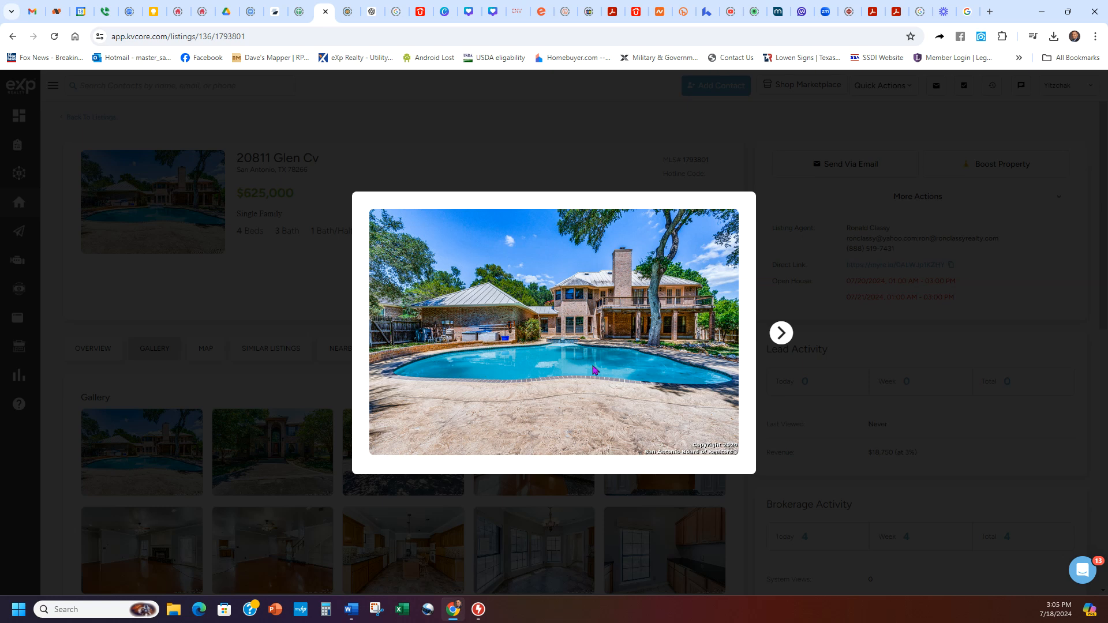
Step: Start saving the pool photo as JPEG, cancel the save, and return to the Canva design
right_click(489, 304)
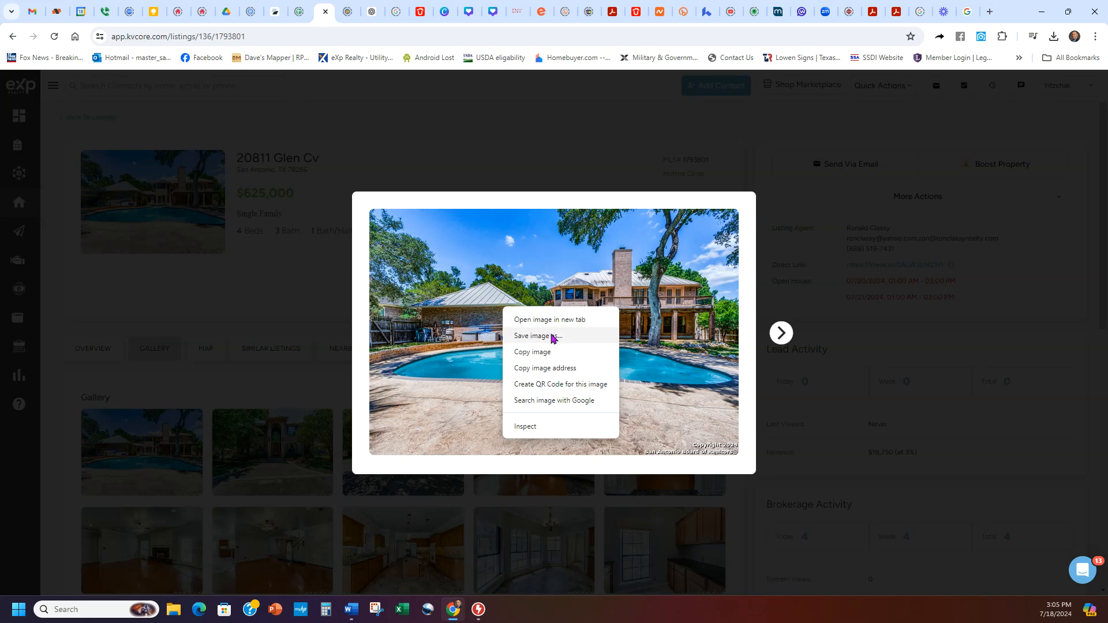
left_click(551, 337)
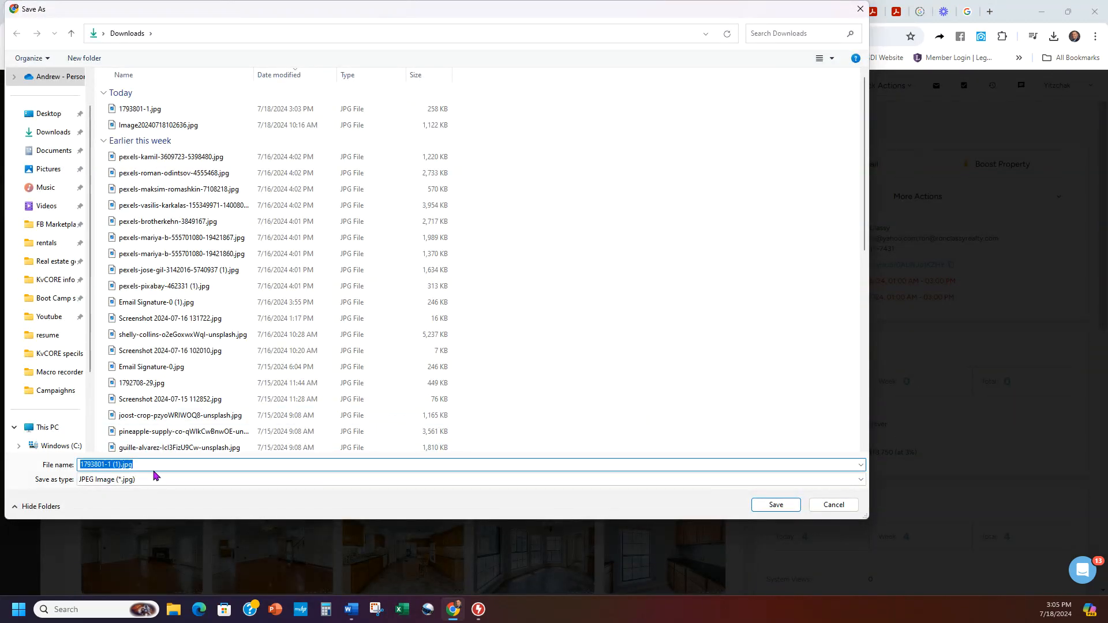
left_click(153, 480)
left_click(150, 480)
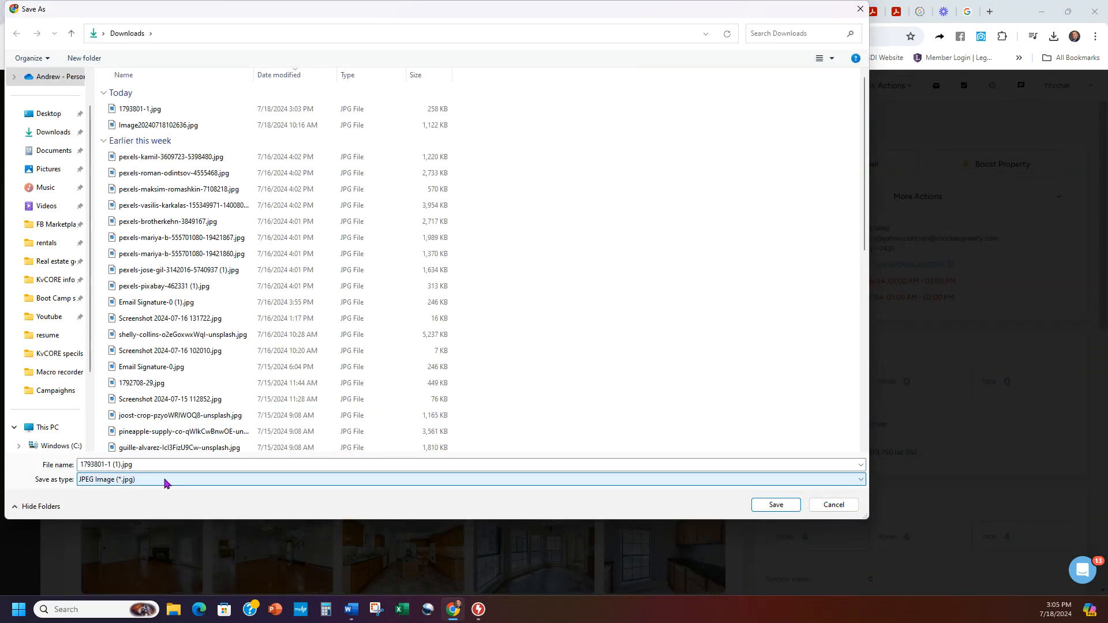
left_click(833, 504)
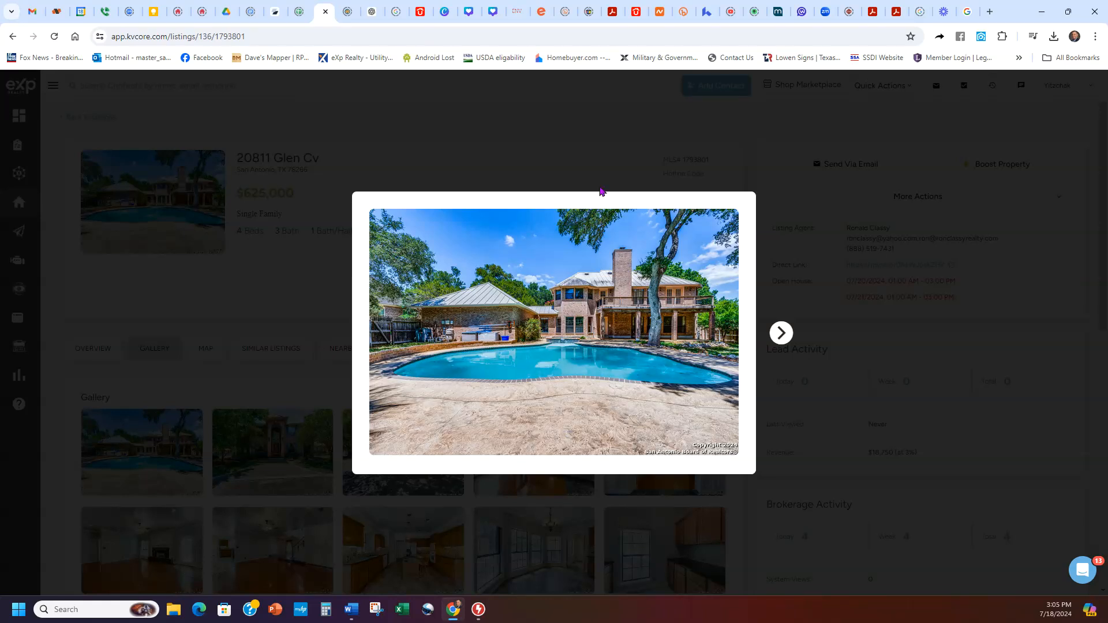
left_click(466, 14)
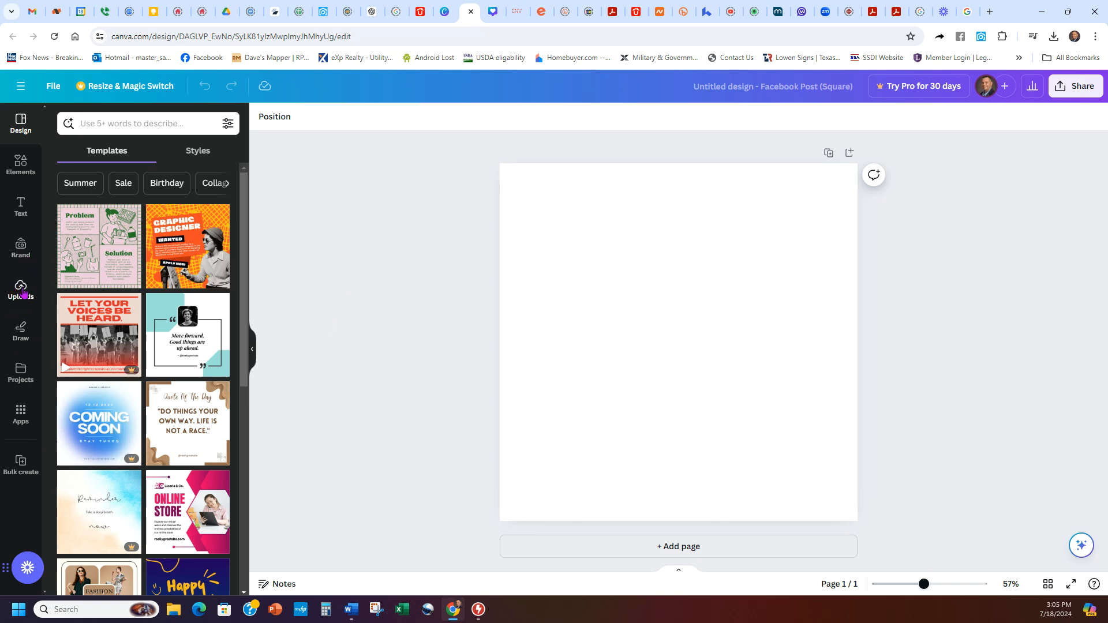
Step: Upload 1793801-1.jpg from the computer and place it on the square page
left_click(22, 291)
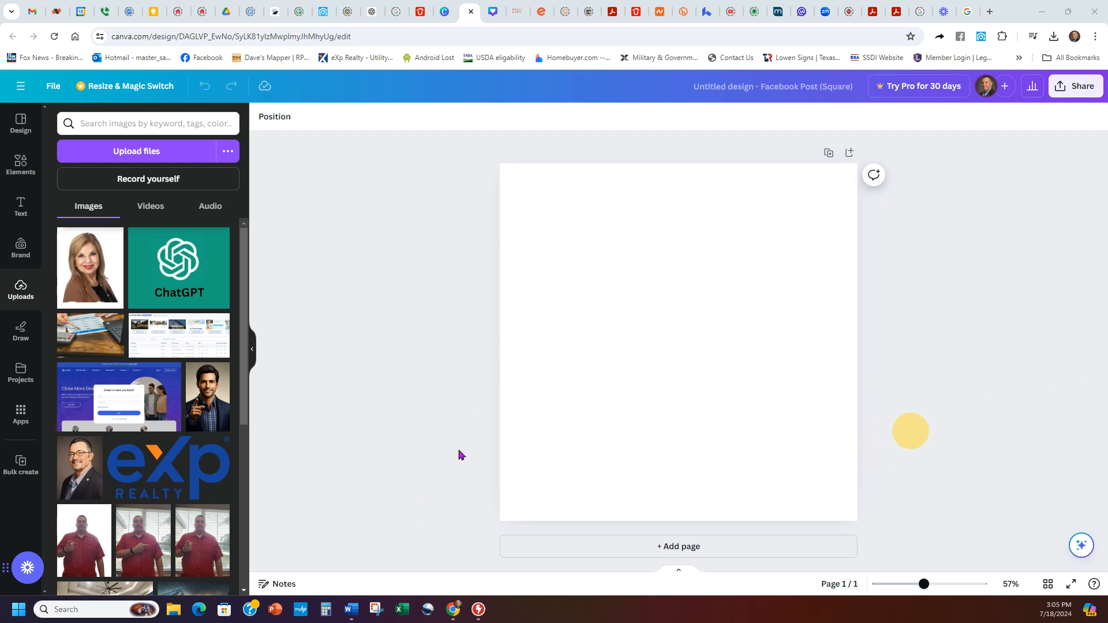
left_click(134, 151)
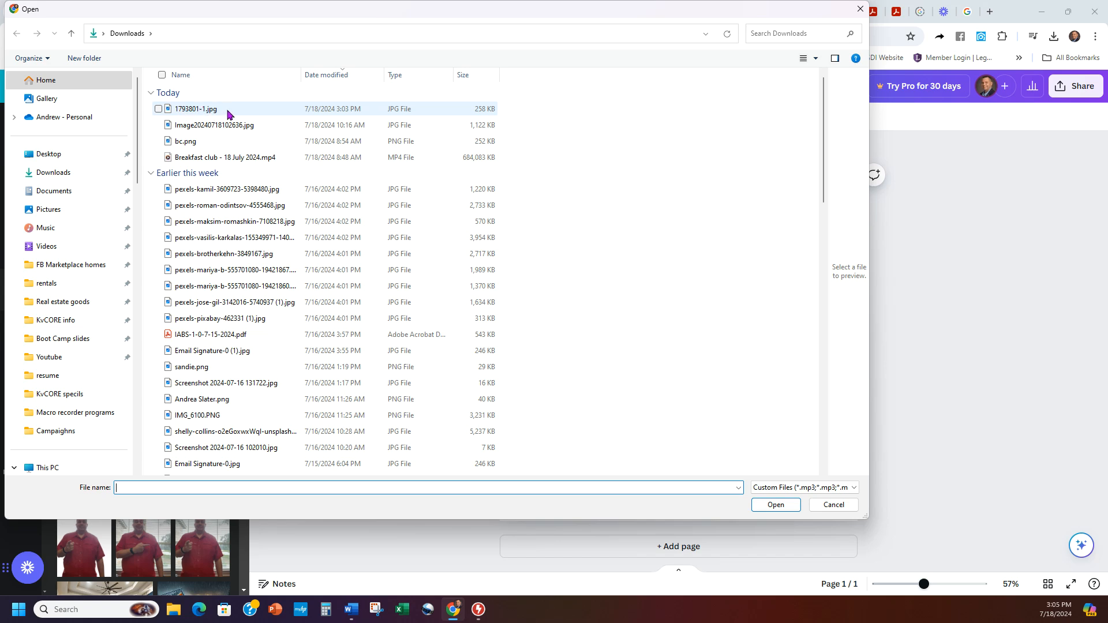
double_click(199, 111)
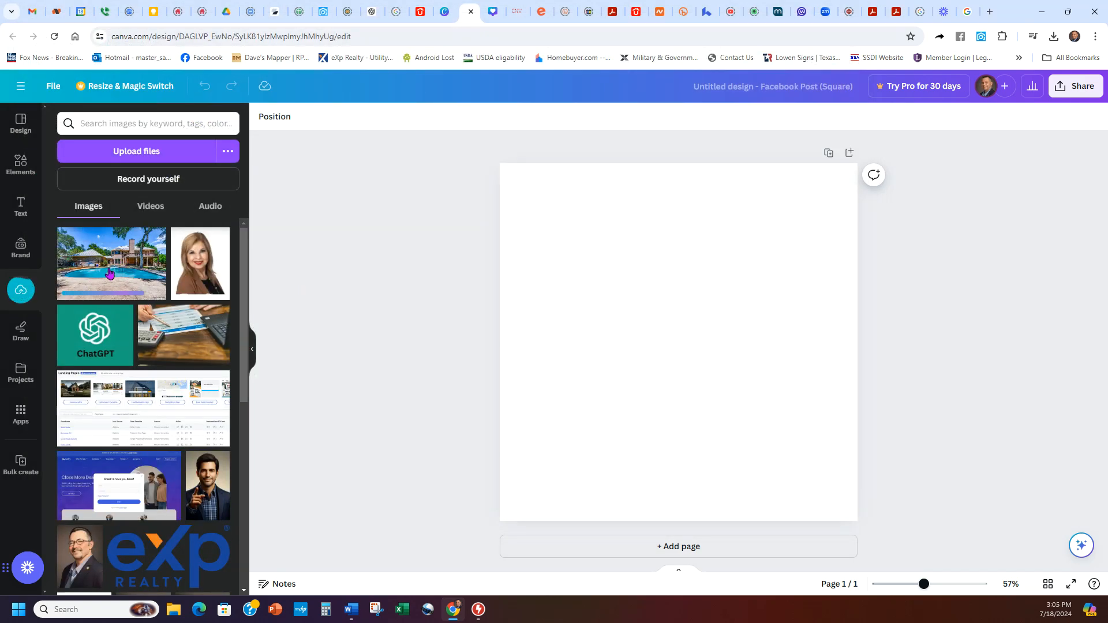
left_click(110, 273)
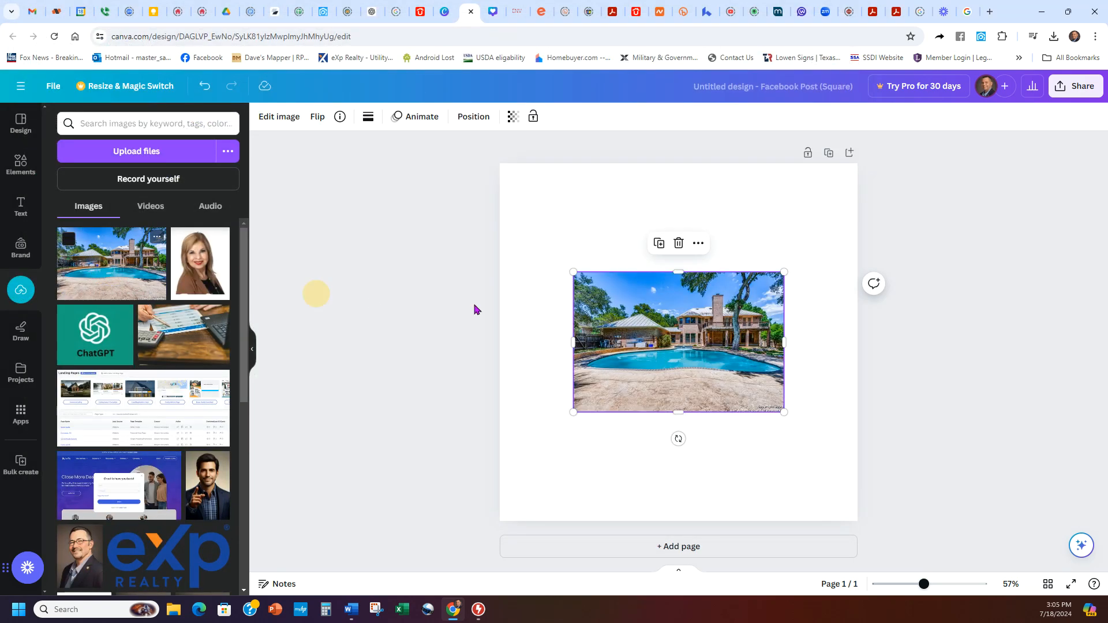
Step: Set the pool photo as the page background, detach it again, and close the square design
right_click(699, 334)
left_click(781, 551)
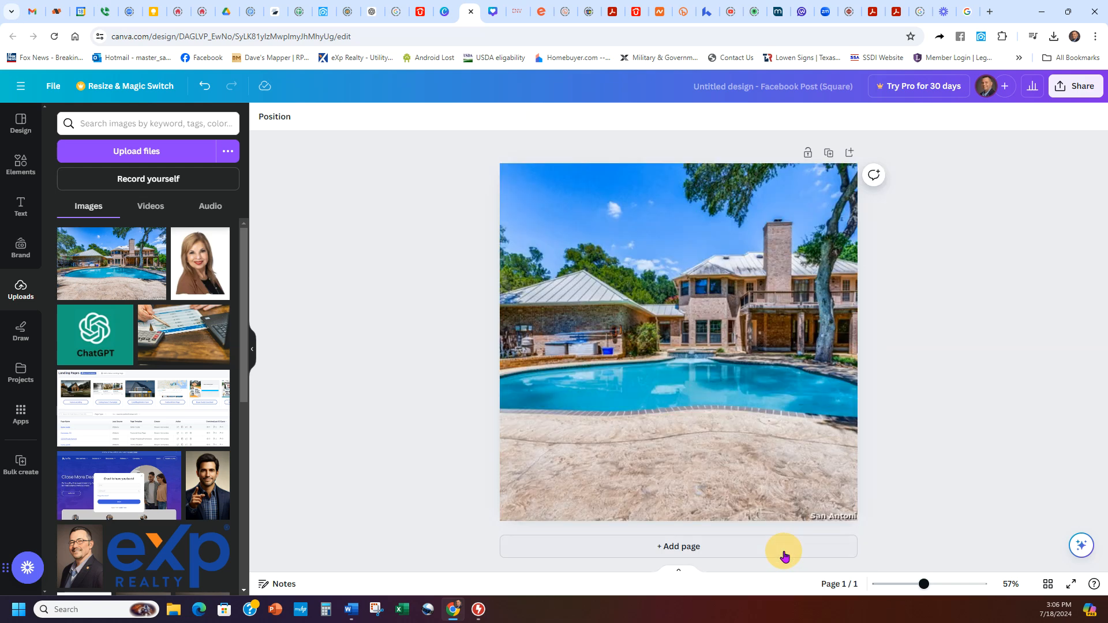
right_click(675, 290)
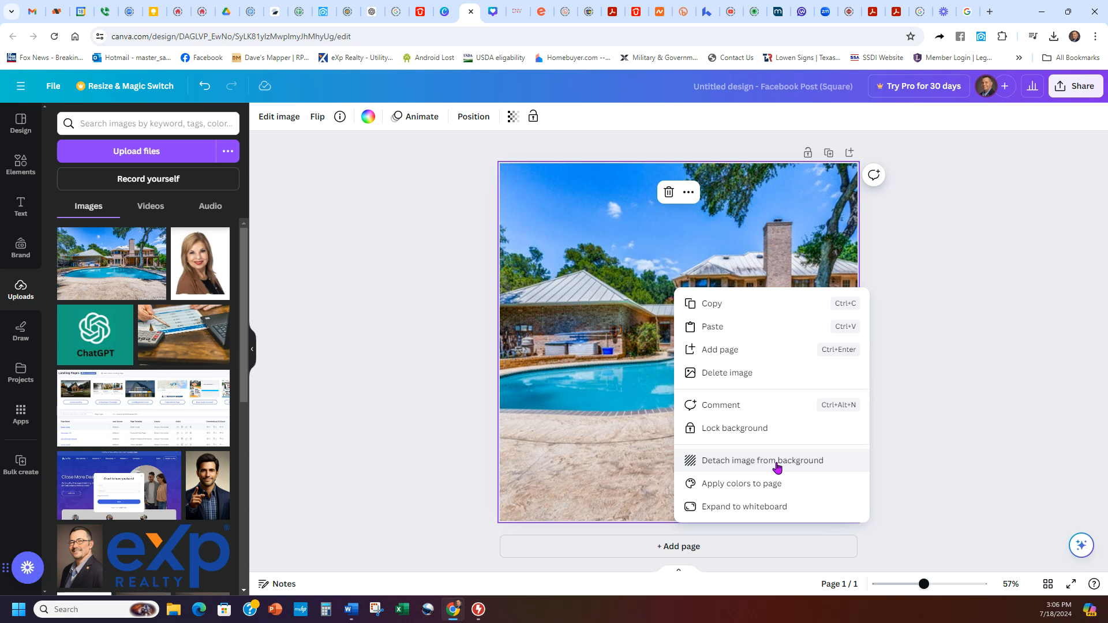
left_click(942, 427)
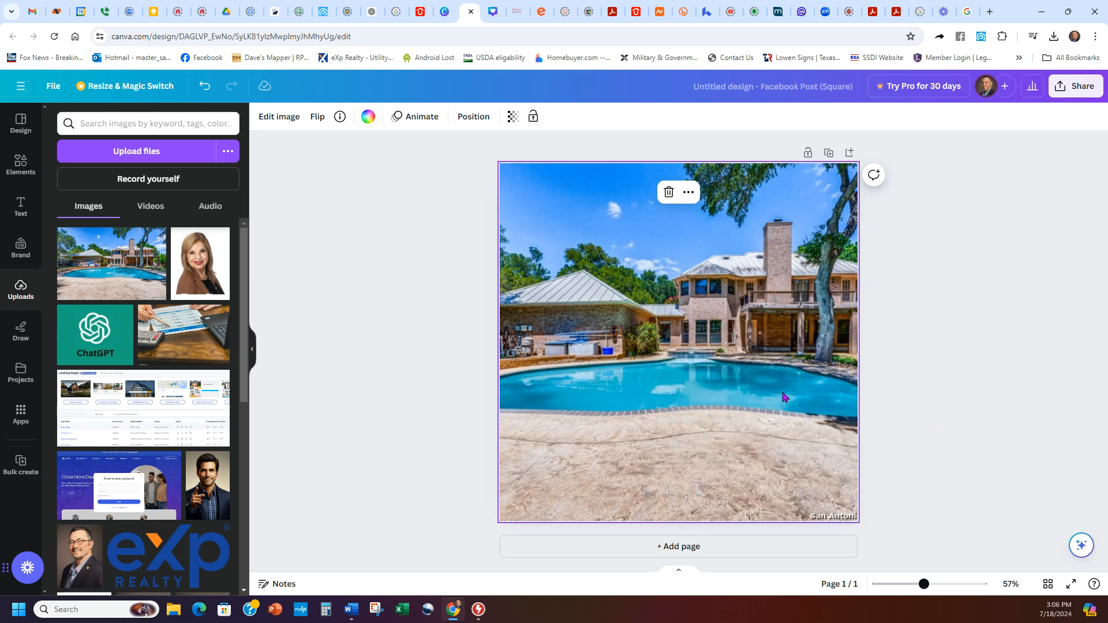
right_click(663, 347)
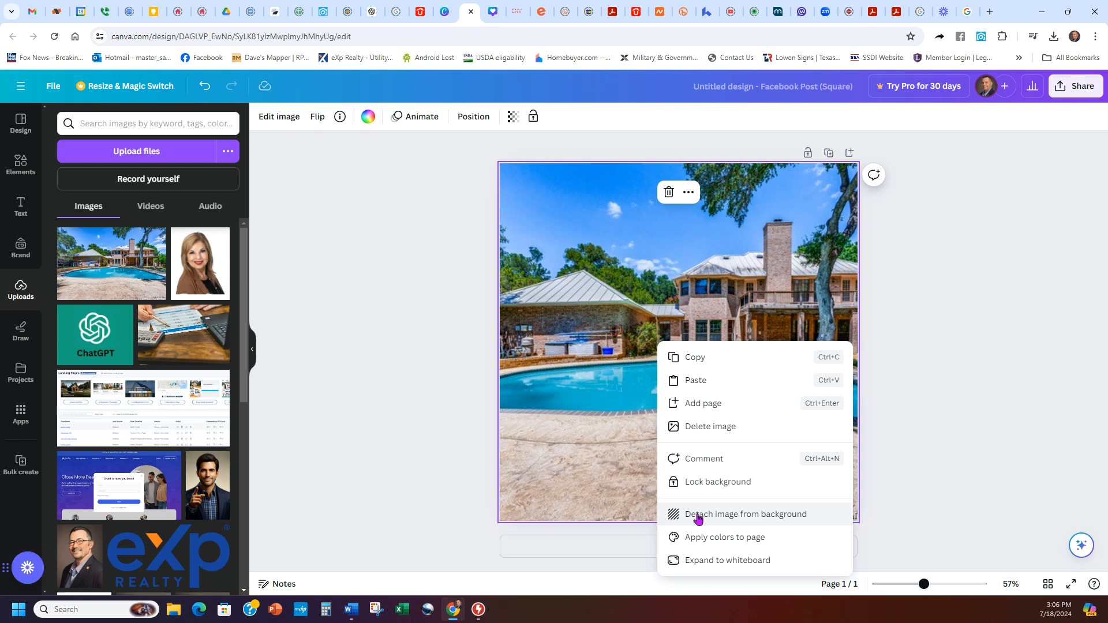
left_click(696, 514)
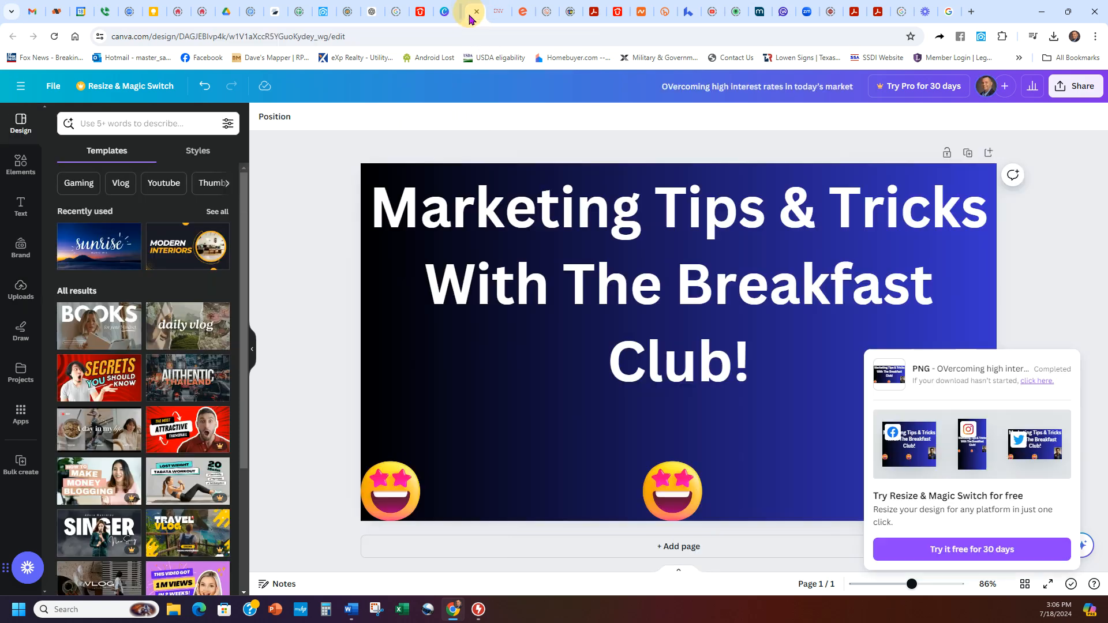
left_click(470, 12)
left_click(446, 20)
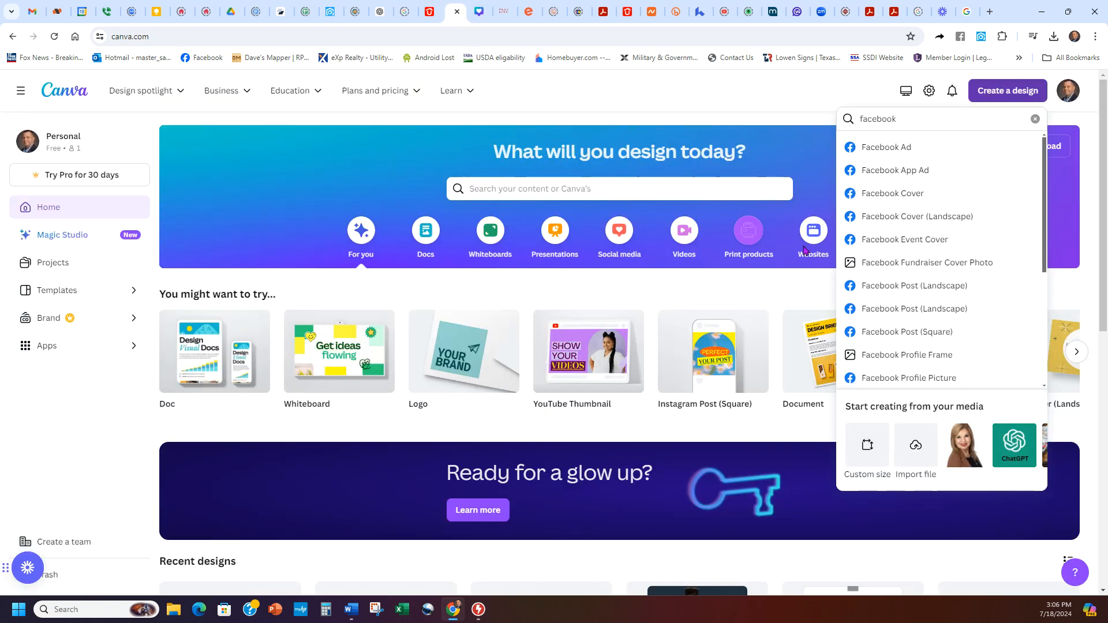
Step: Create a Facebook Post (Landscape) design and set the uploaded pool photo as its background
left_click(907, 291)
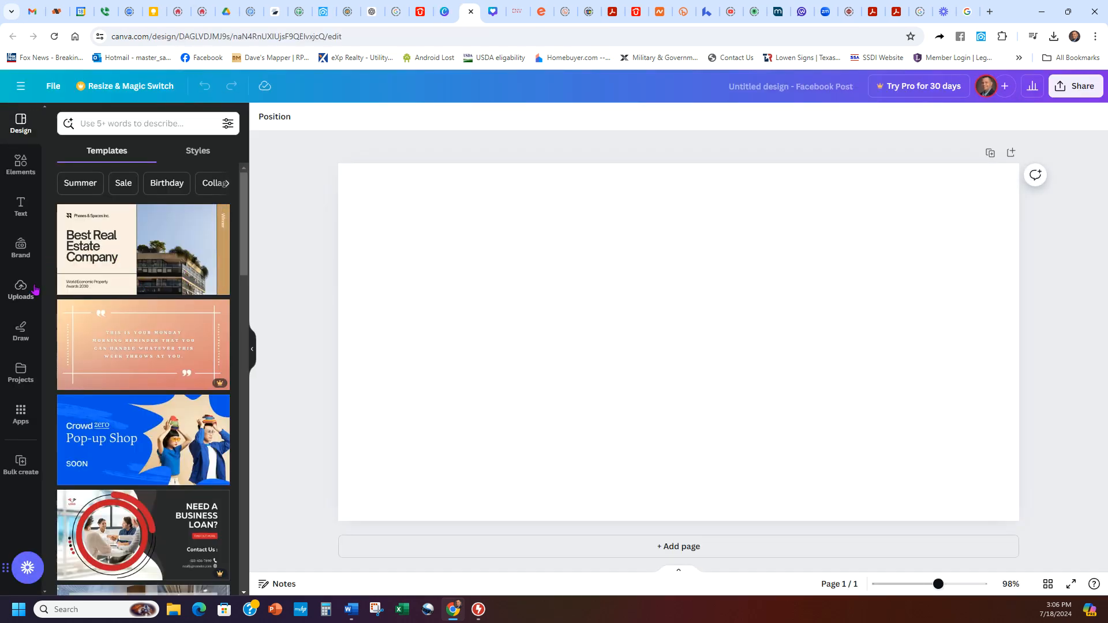
left_click(21, 288)
left_click(98, 245)
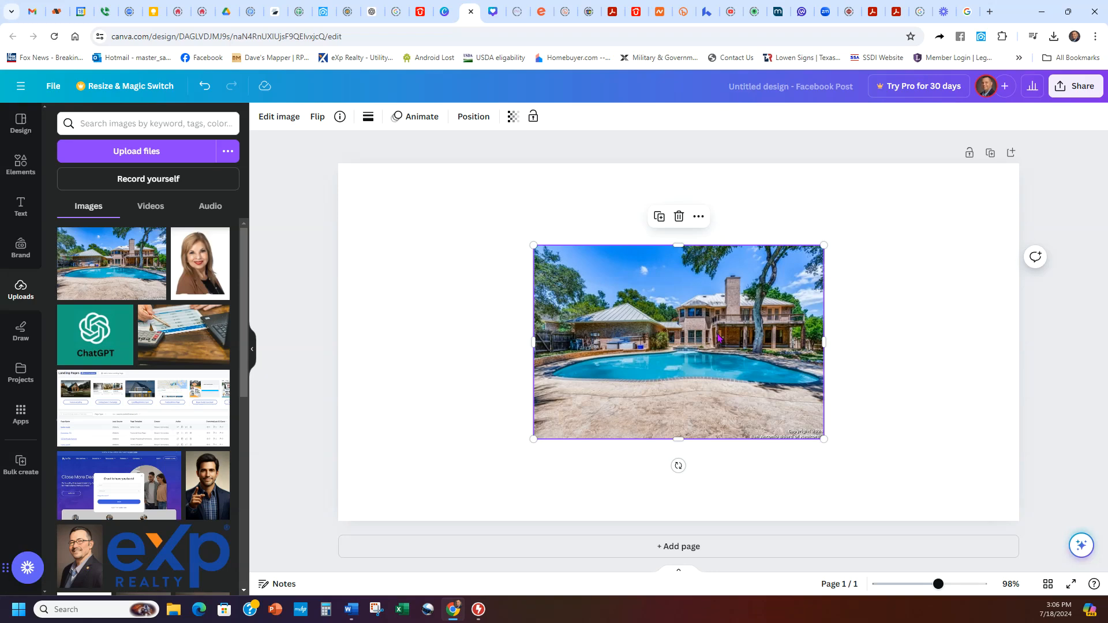
right_click(687, 322)
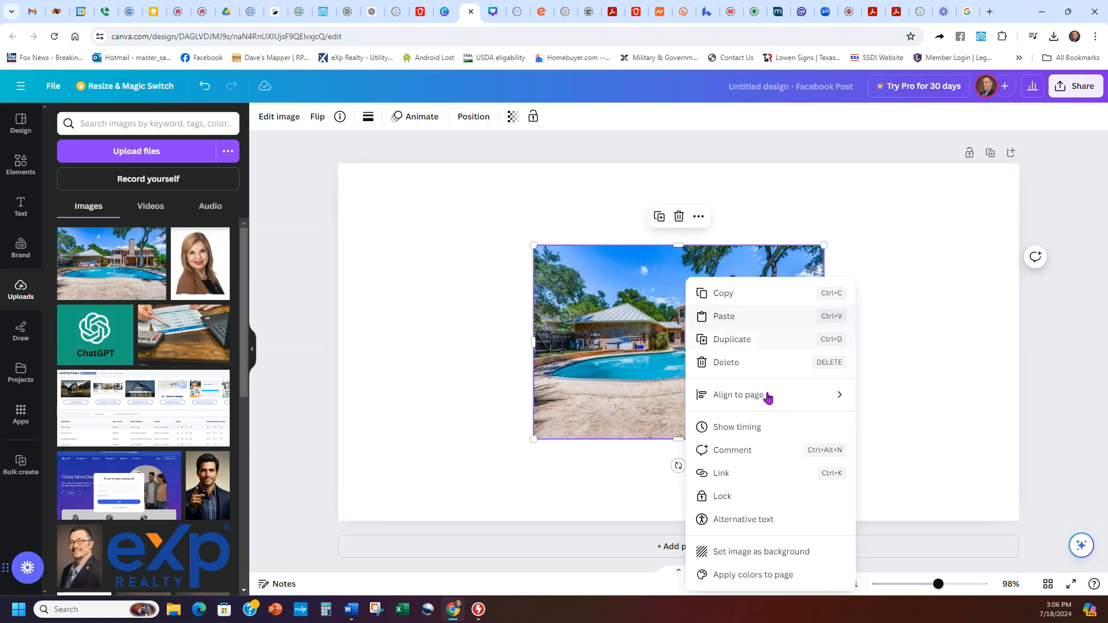
left_click(750, 550)
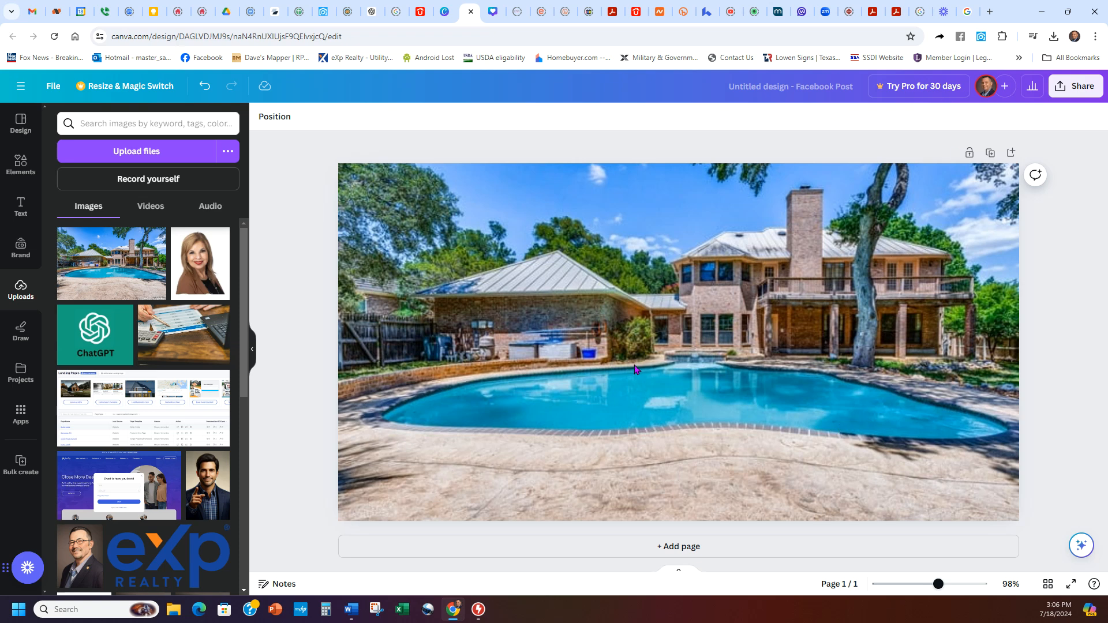
scroll(186, 437, "down", 6)
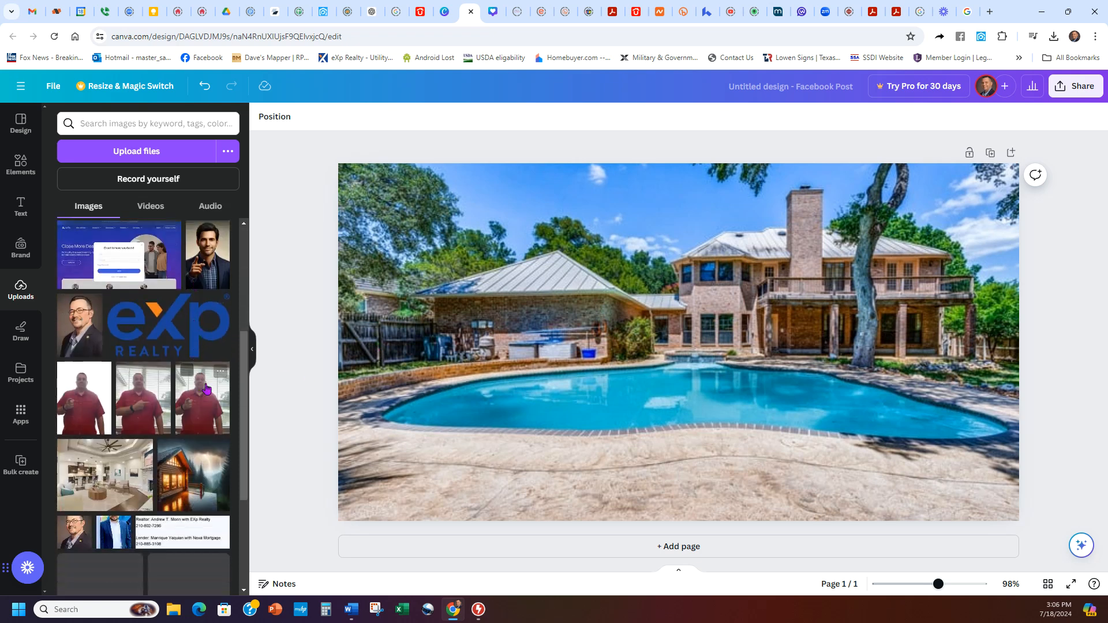
Step: Add the suited man's portrait and resize it into the bottom-right corner of the photo
scroll(186, 437, "down", 1)
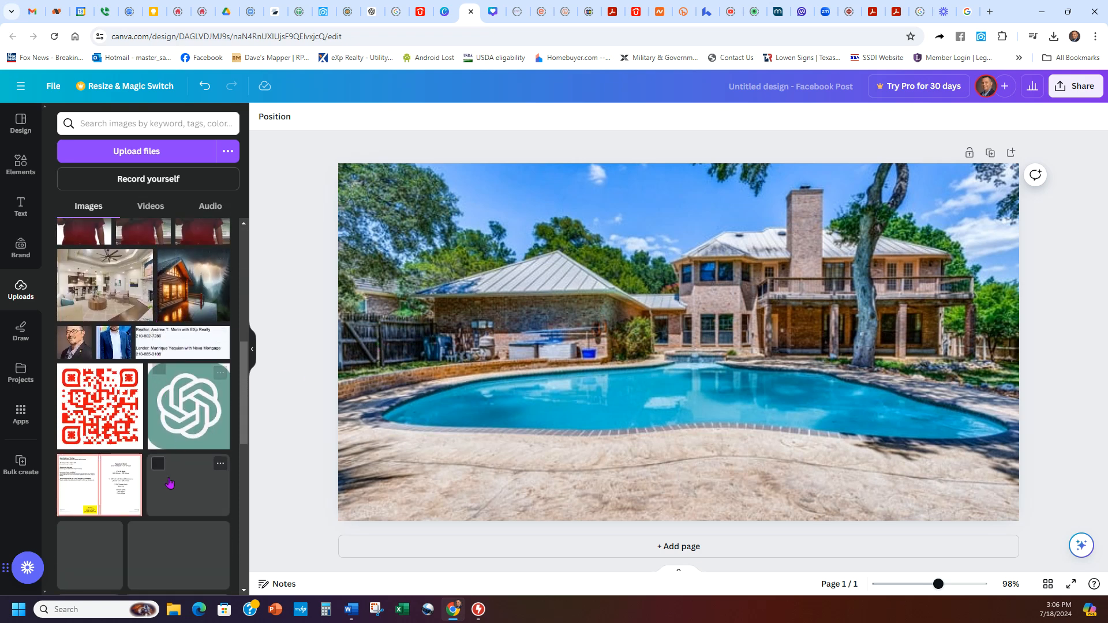
scroll(184, 455, "up", 5)
left_click(220, 328)
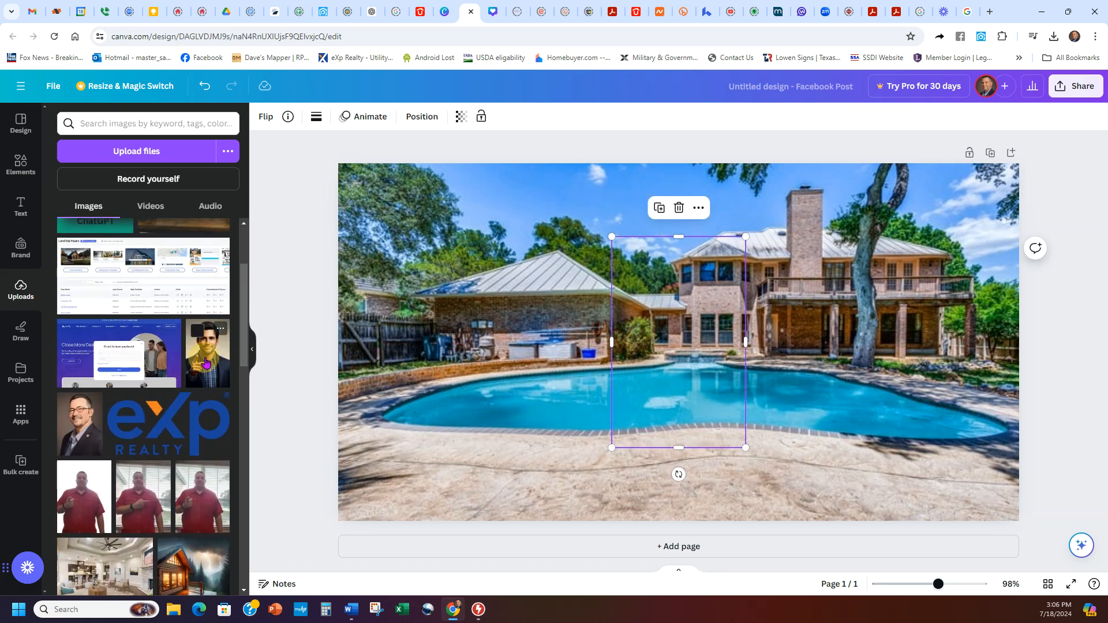
left_click_drag(697, 369, 971, 445)
left_click_drag(890, 317, 958, 425)
mouse_move(999, 469)
left_mouse_down()
mouse_move(971, 468)
mouse_move(998, 469)
left_mouse_up()
left_click_drag(959, 426, 954, 417)
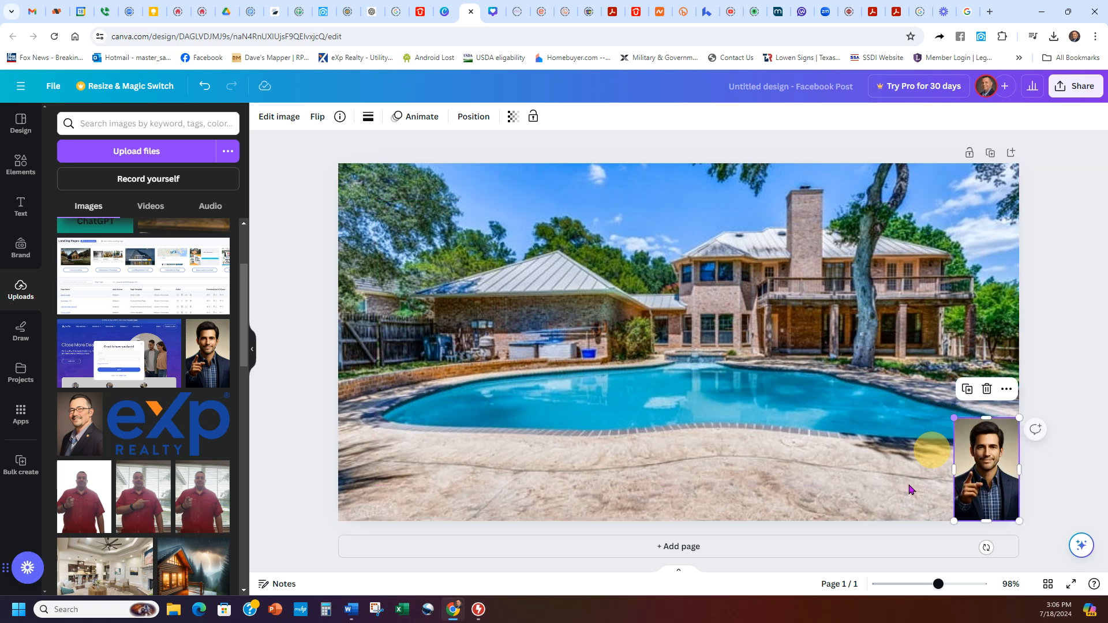
left_click(897, 486)
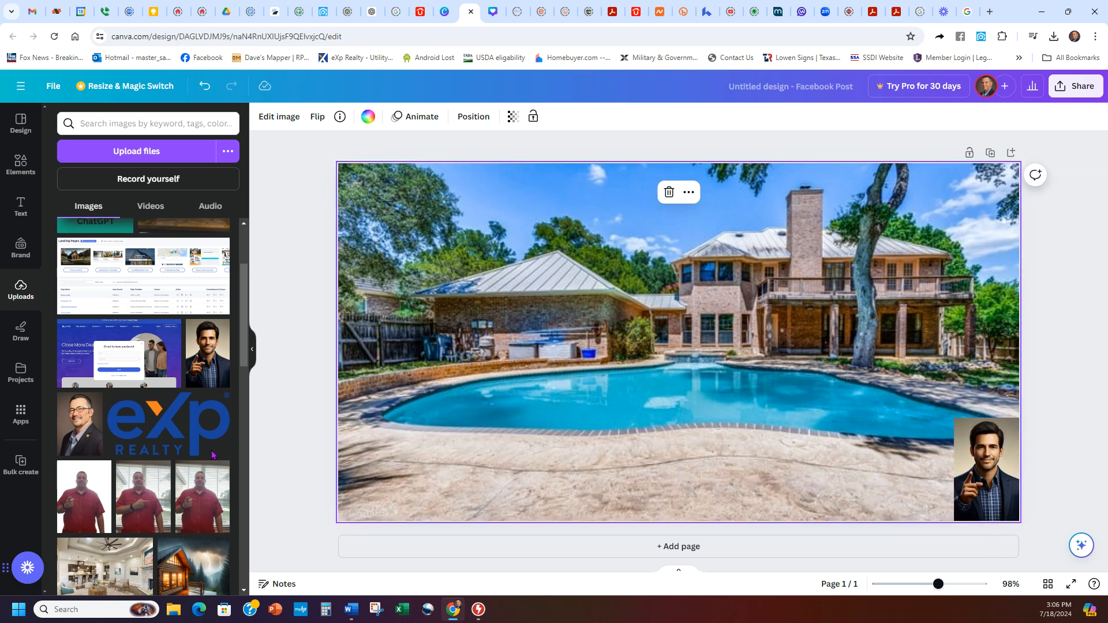
Step: Try and delete the red-shirt and headshot photos, then enlarge the corner portrait slightly
left_click(73, 508)
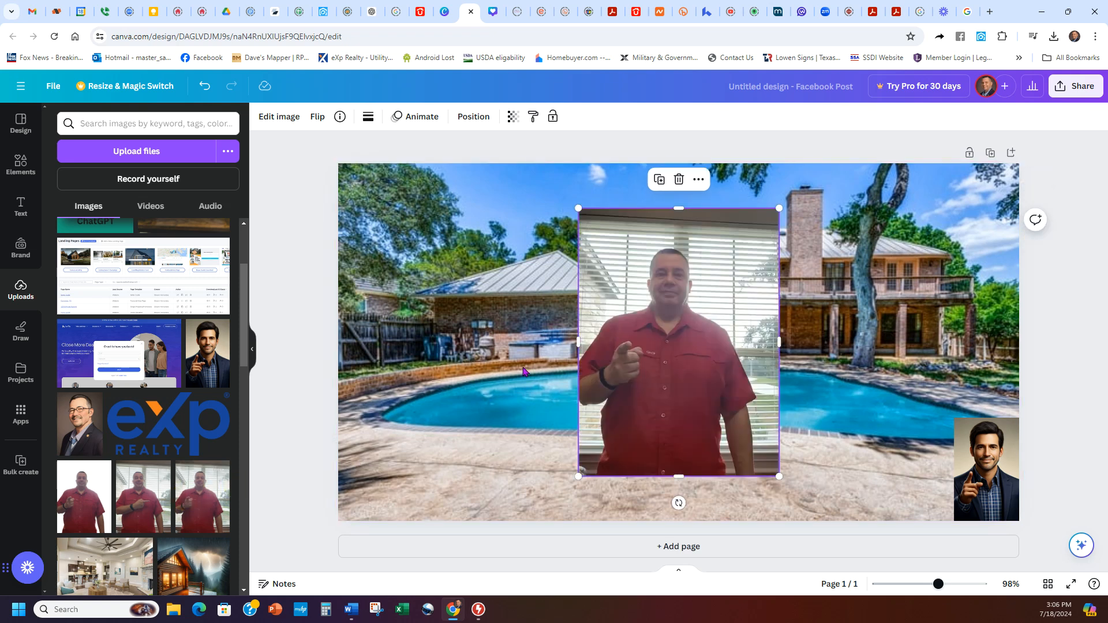
left_click(678, 179)
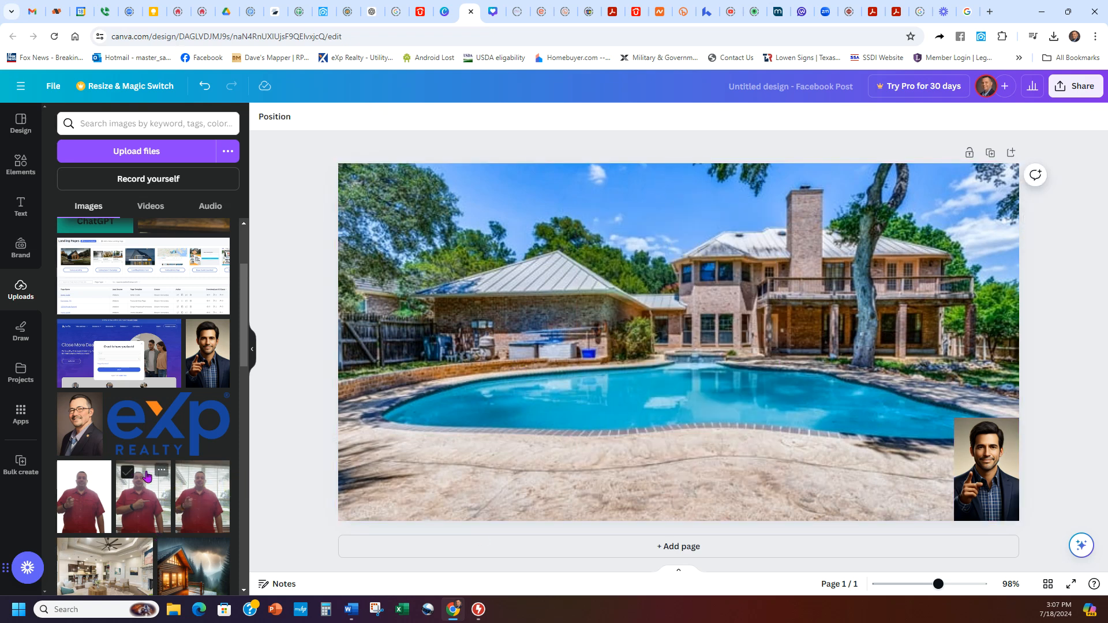
scroll(170, 506, "down", 3)
scroll(169, 503, "down", 10)
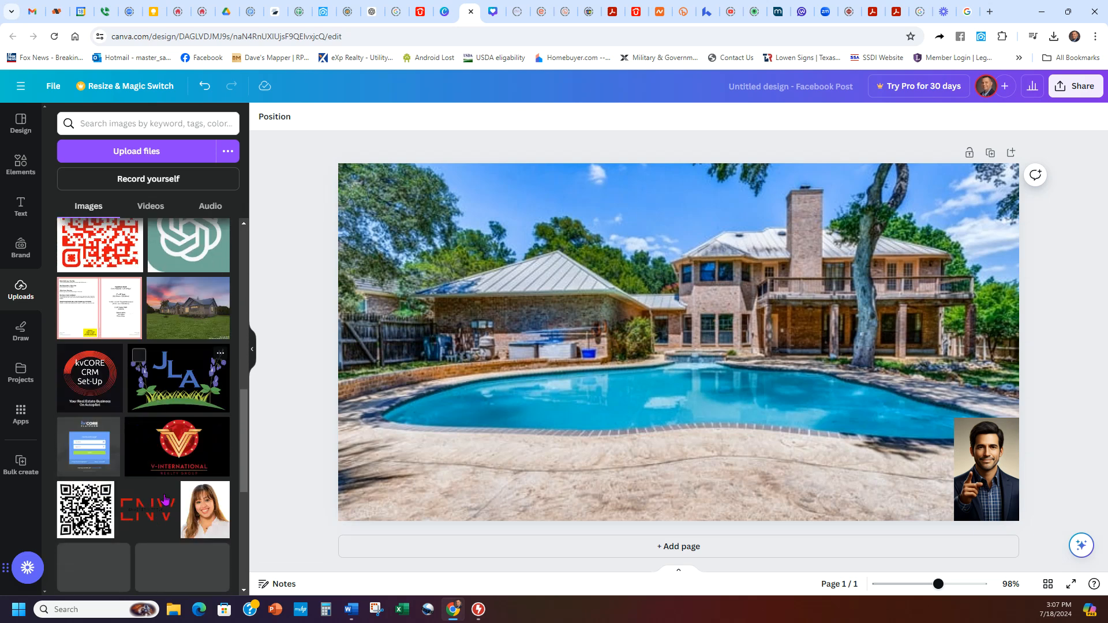
scroll(165, 497, "down", 4)
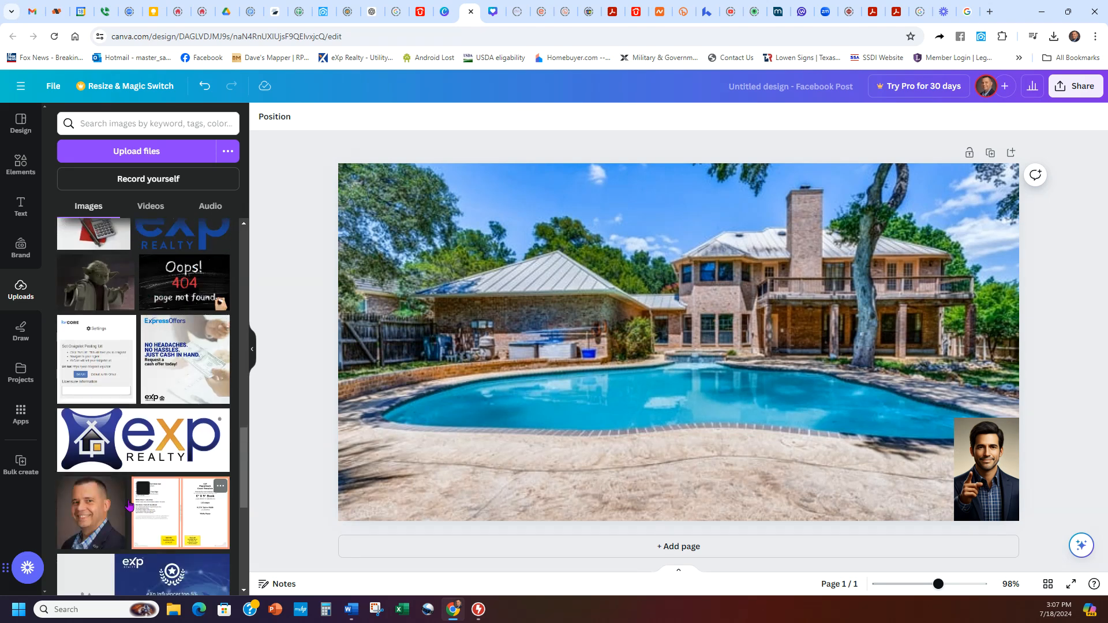
left_click(91, 512)
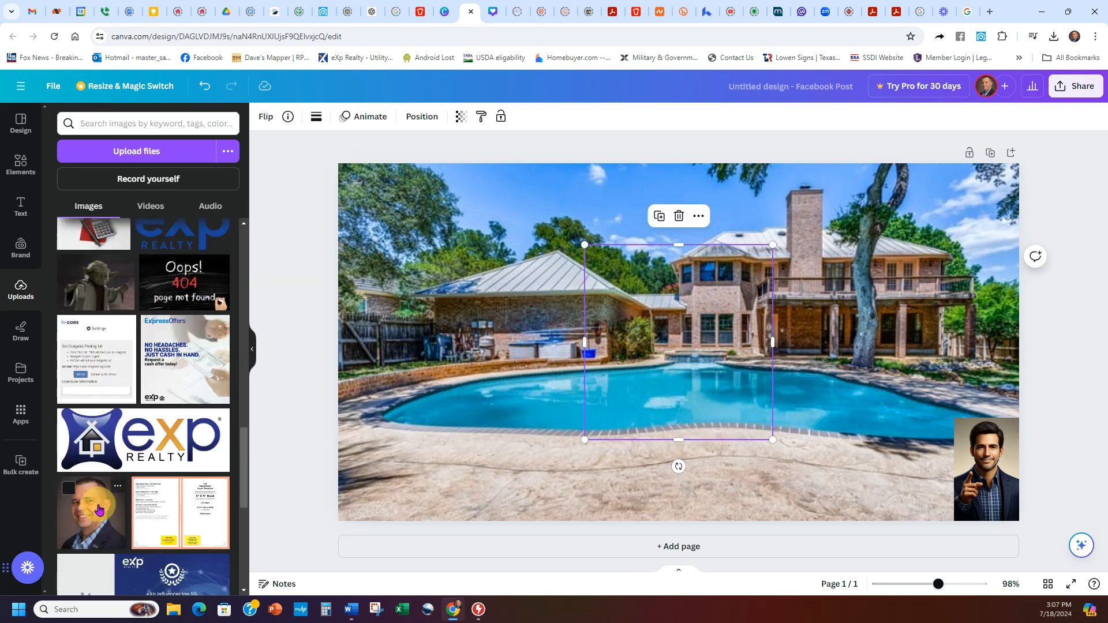
left_click(678, 216)
left_click(962, 433)
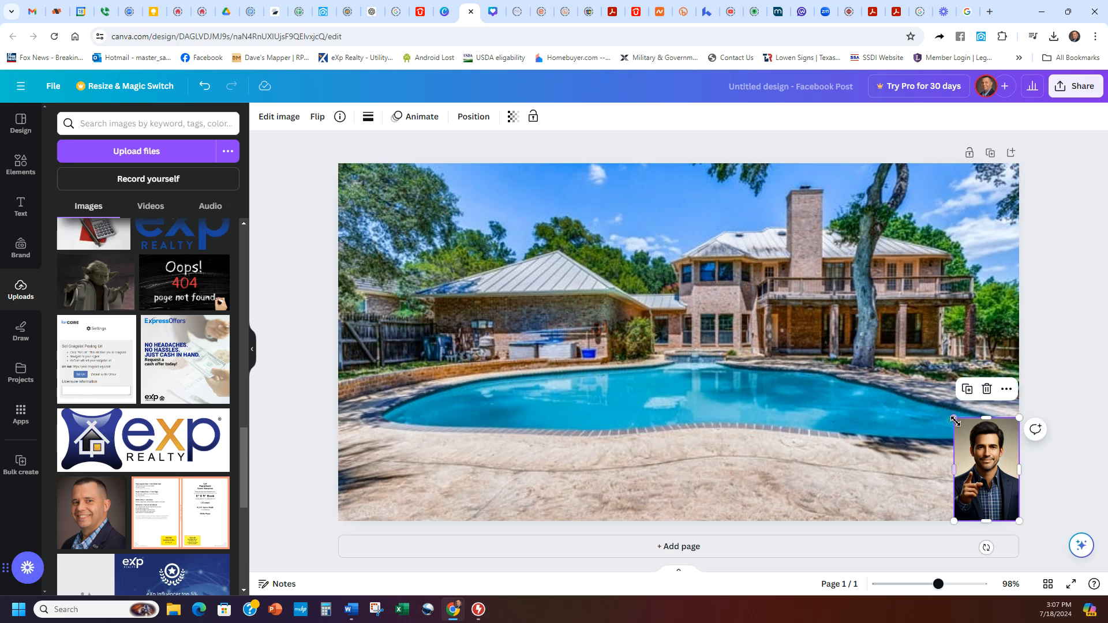
left_click_drag(953, 417, 928, 413)
left_click(882, 505)
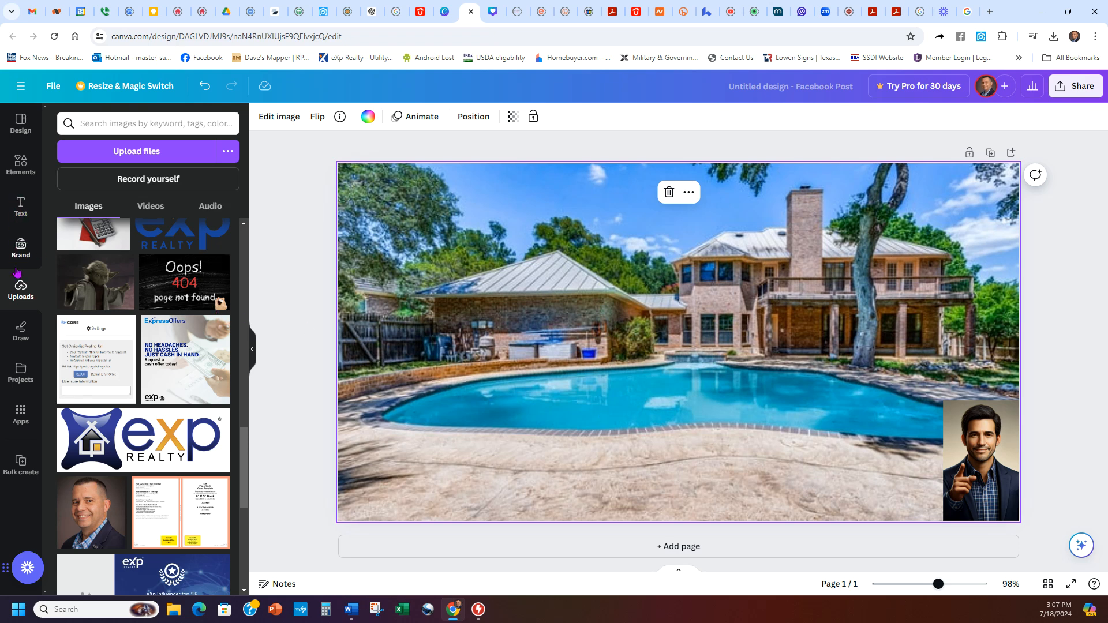
left_click(18, 207)
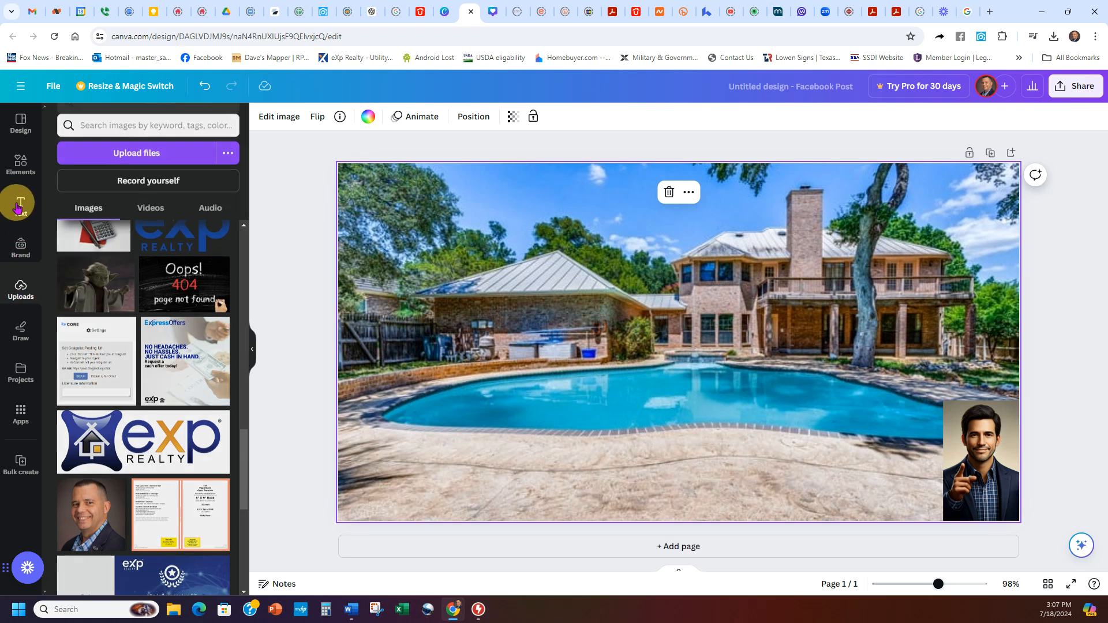
Step: Add a 'Just Listed!!' text box and move it near the top-left of the photo
left_click(182, 164)
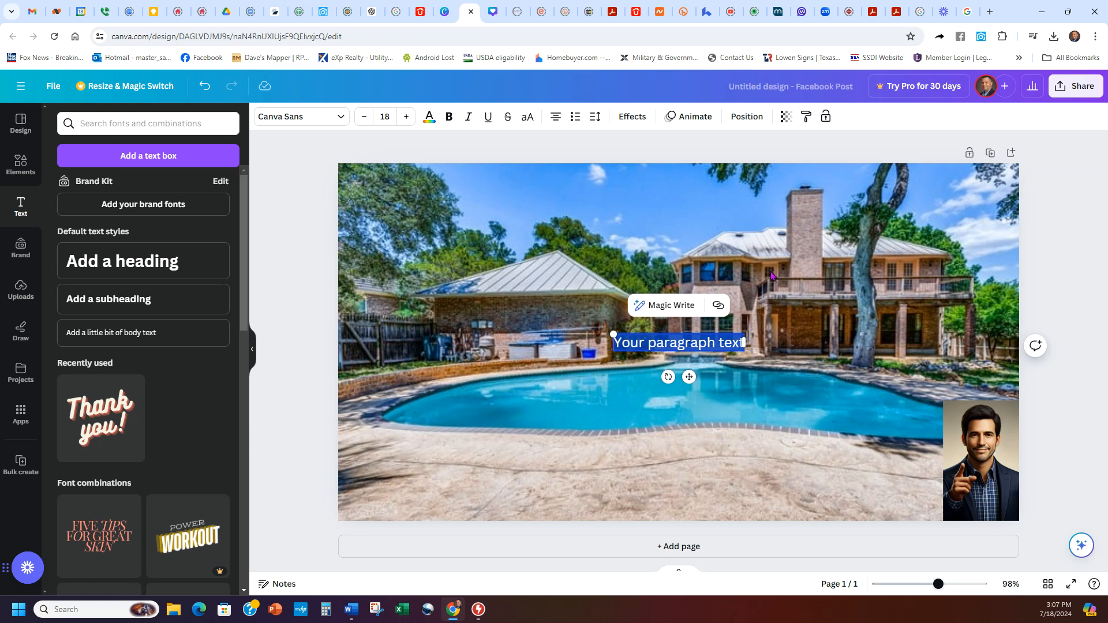
type("Just Listed")
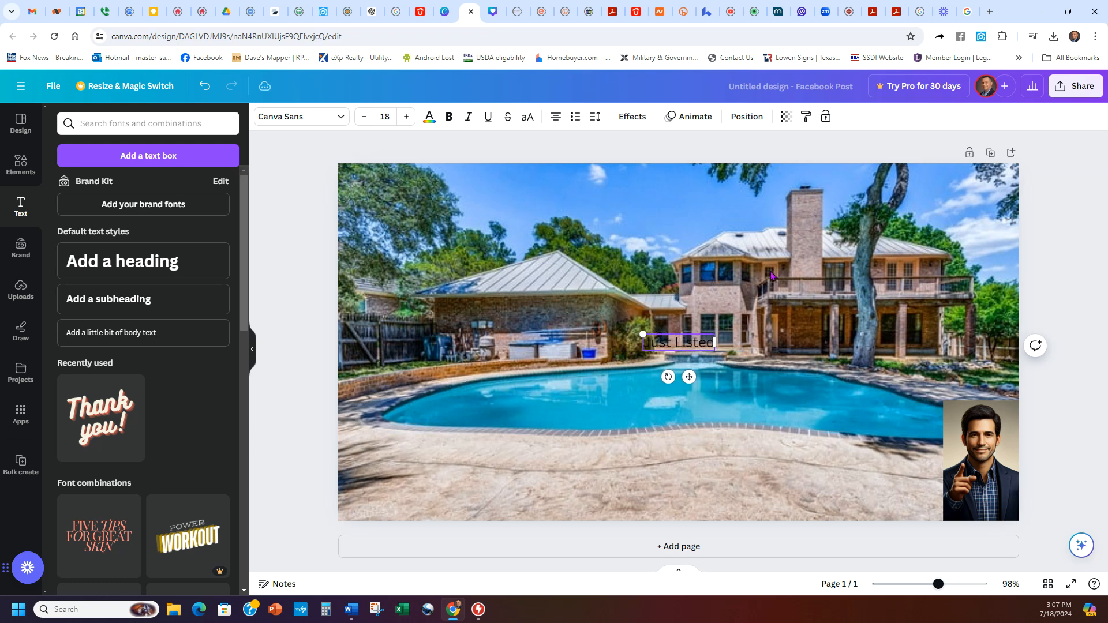
type("!!")
left_click(716, 341)
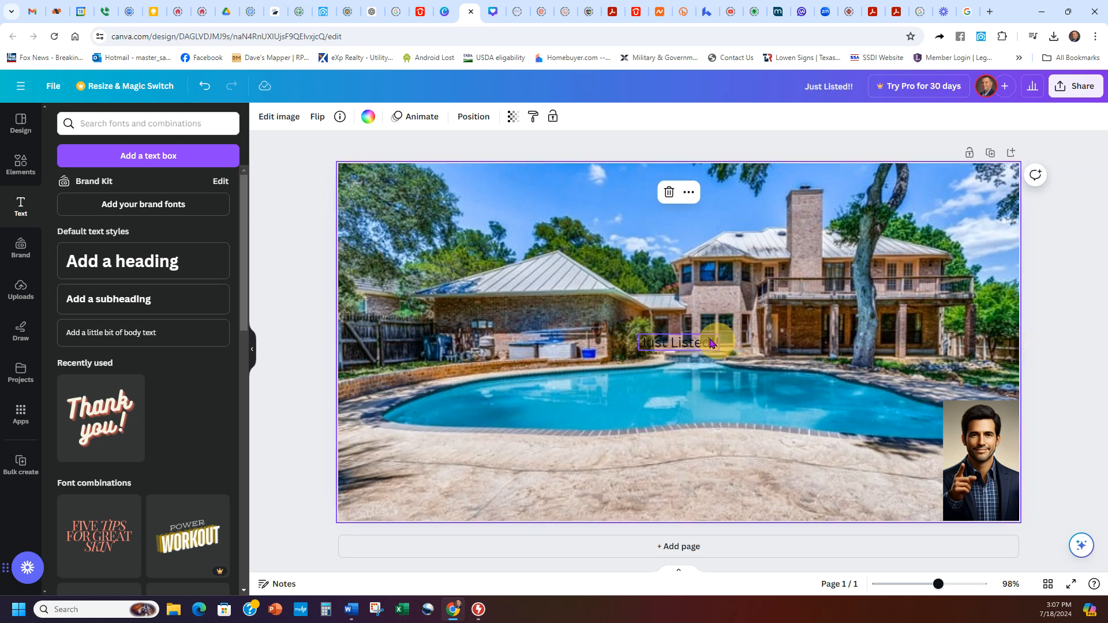
left_click(692, 343)
left_click_drag(693, 342, 530, 189)
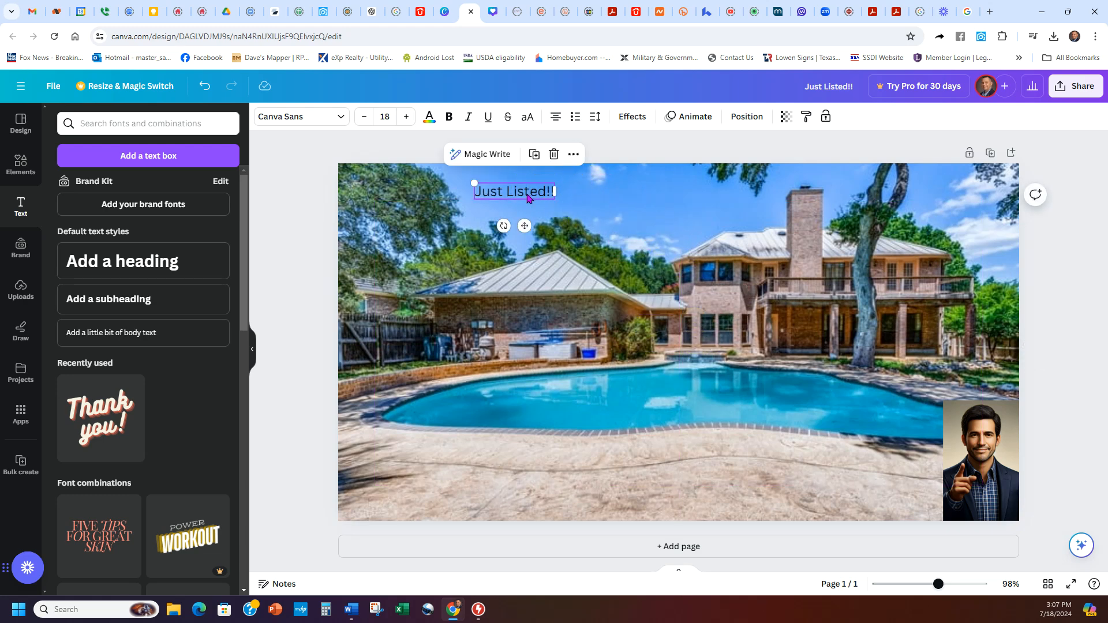
scroll(191, 419, "down", 2)
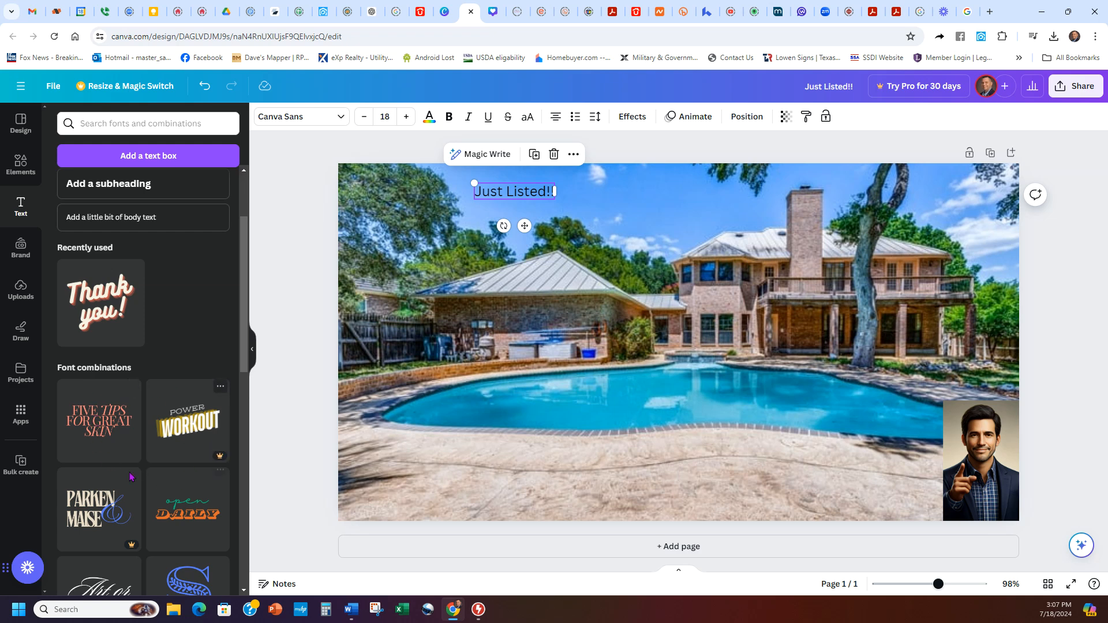
Step: Add the Artemis & SONS text combination and delete the 'Just Listed!!' caption
scroll(135, 392, "down", 3)
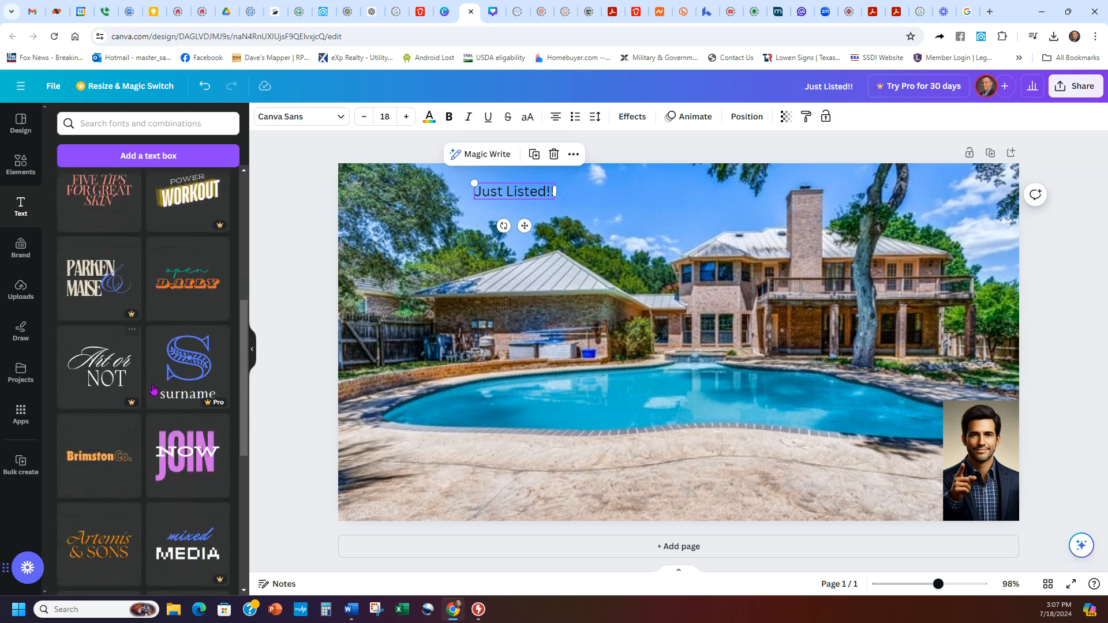
scroll(138, 487, "down", 3)
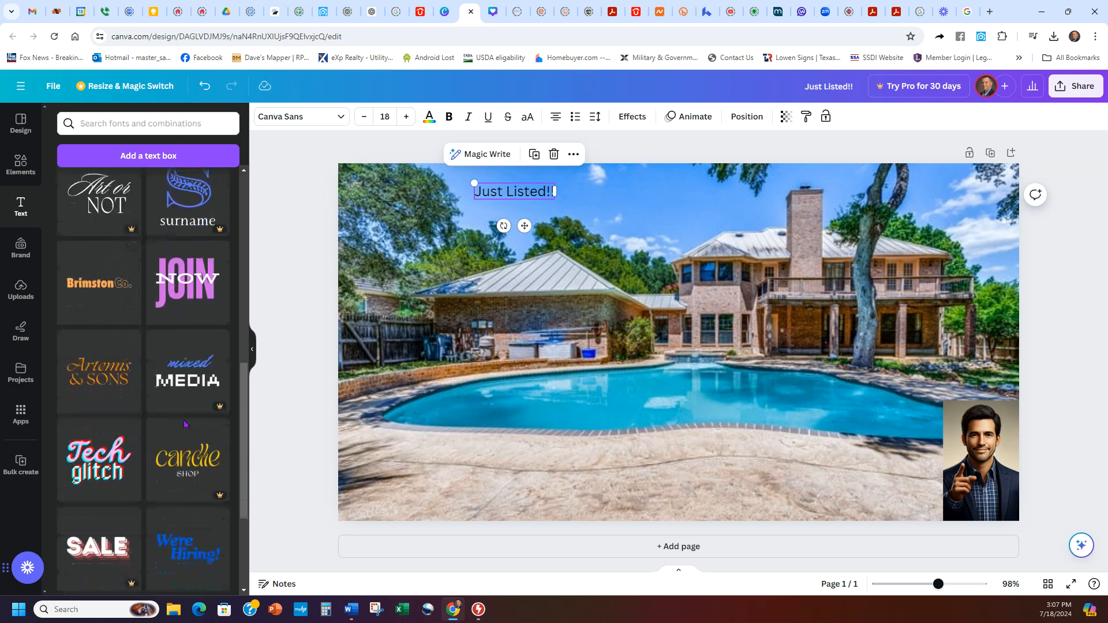
left_click(92, 374)
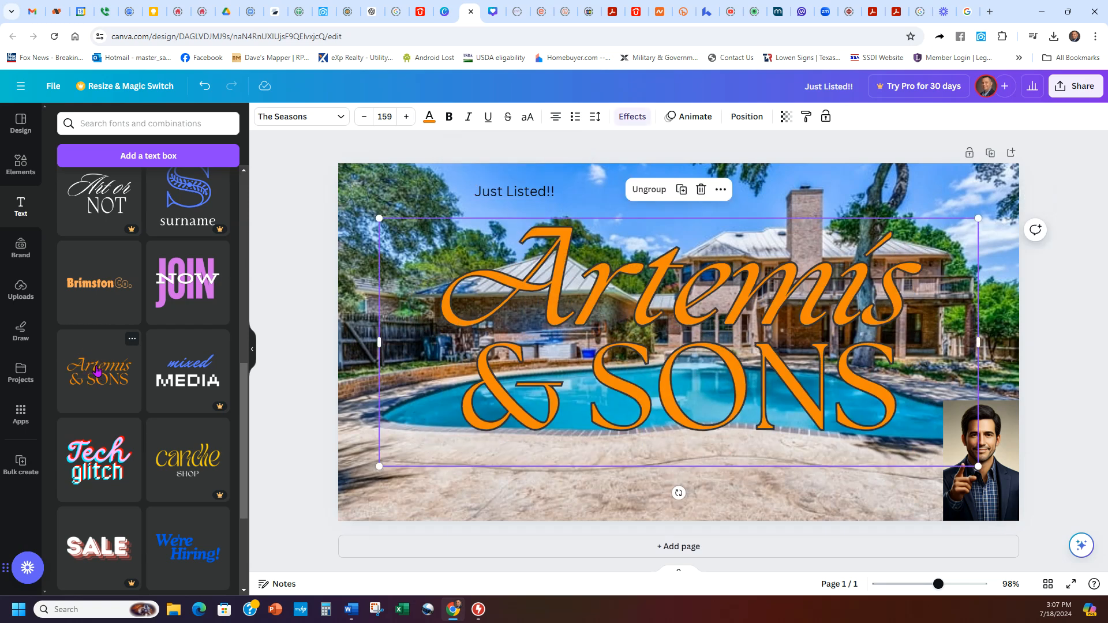
left_click(528, 196)
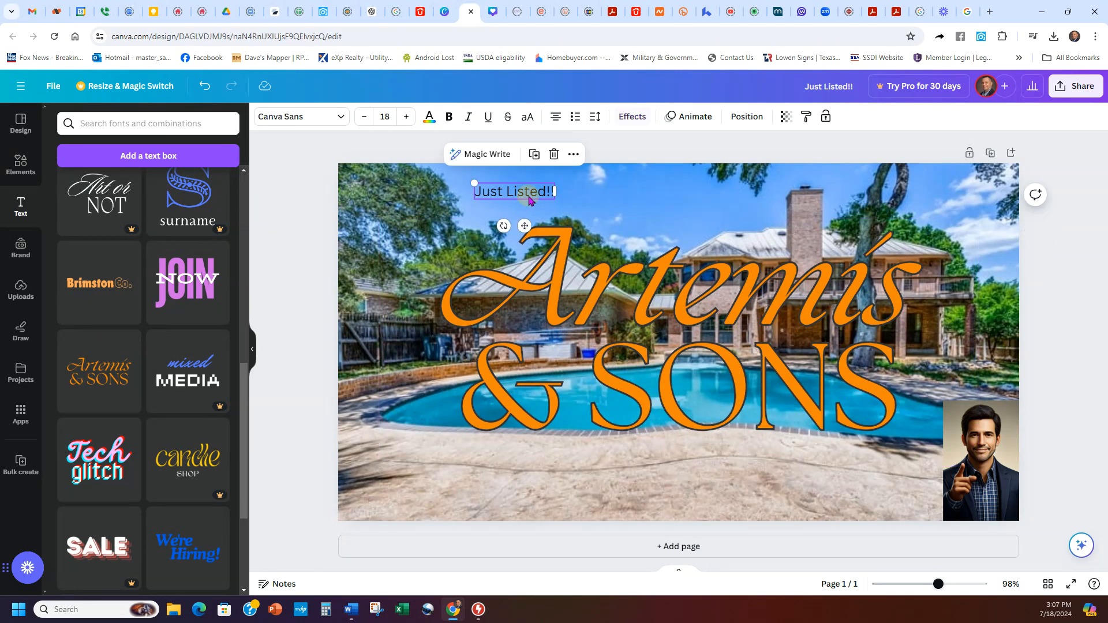
left_click(555, 154)
Step: Erase the word Artemis, ungroup the combination, and delete the '& SONS' text
left_click(725, 293)
left_click(725, 295)
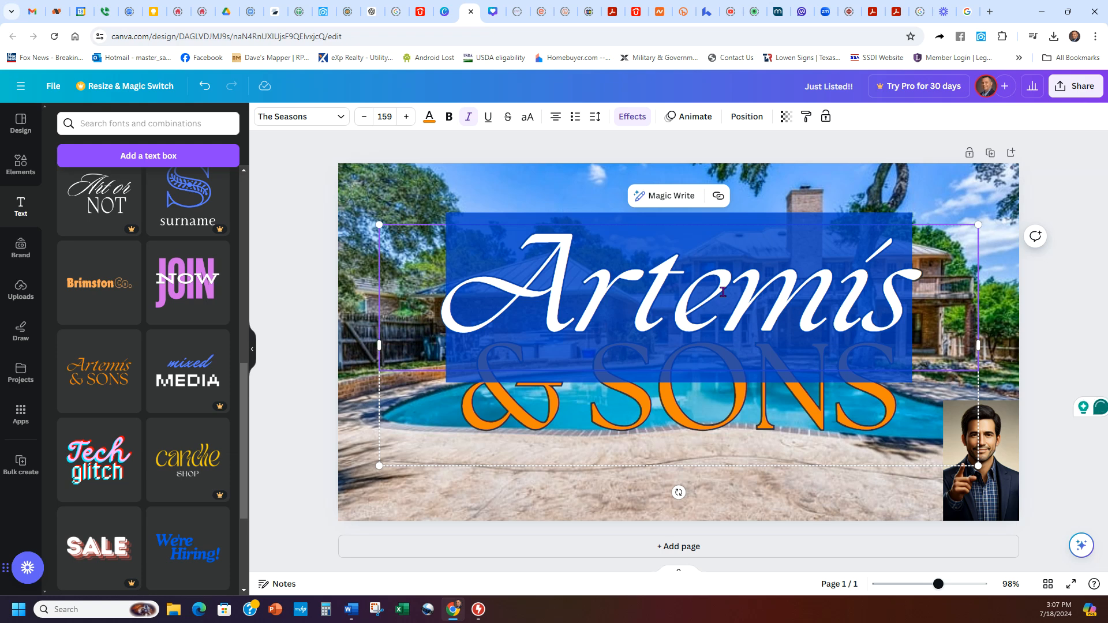
double_click(709, 317)
left_click(708, 311)
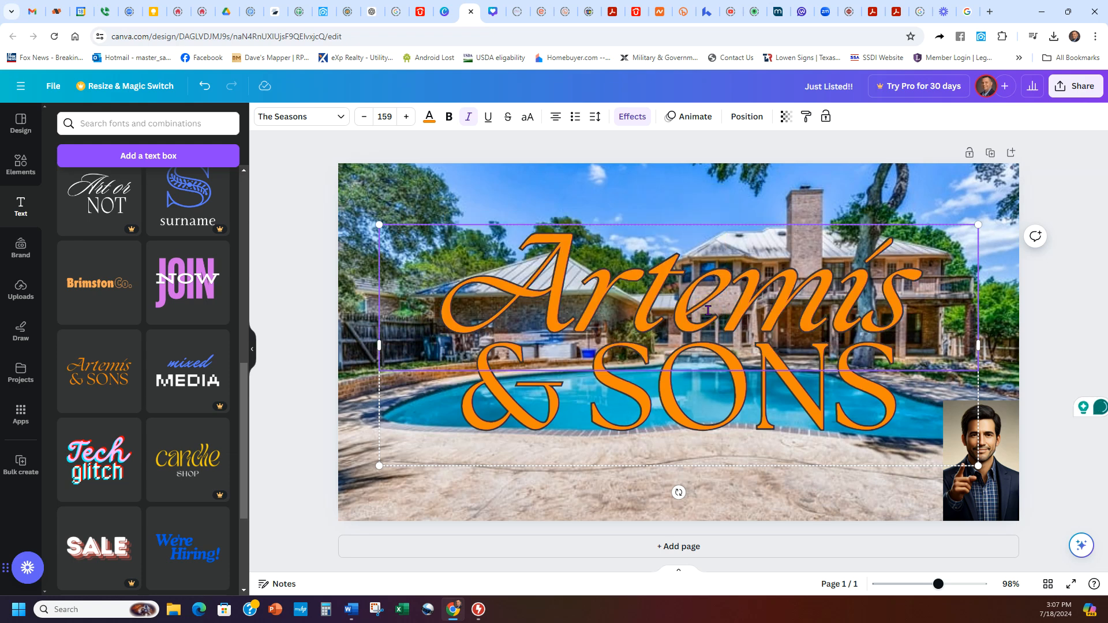
double_click(708, 311)
key("BackSpace")
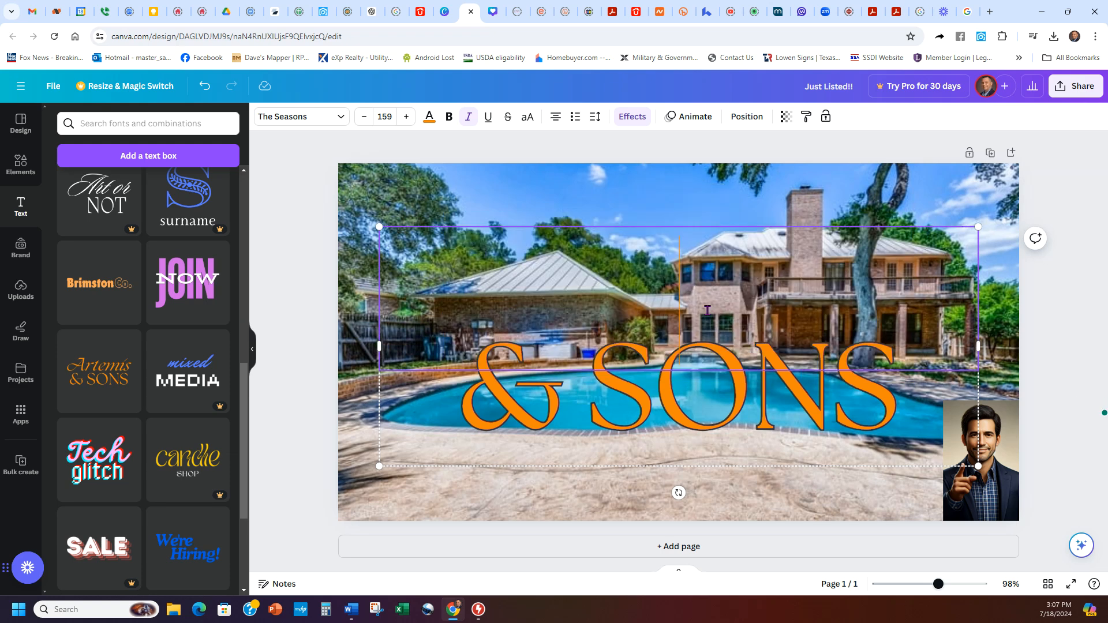
left_click(598, 424)
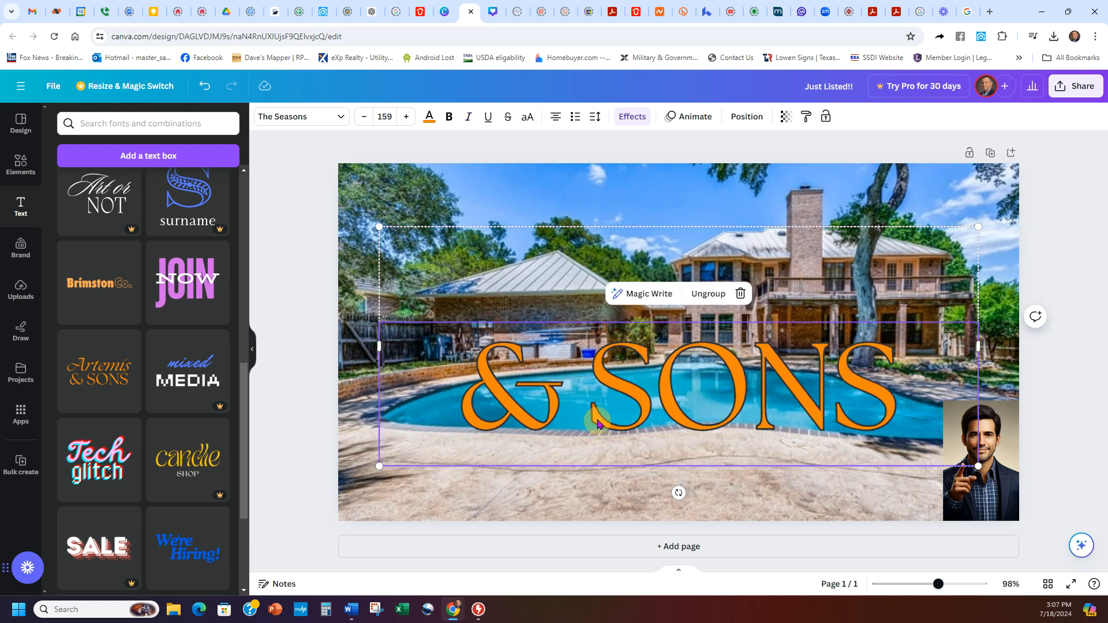
left_click(713, 293)
left_click(712, 404)
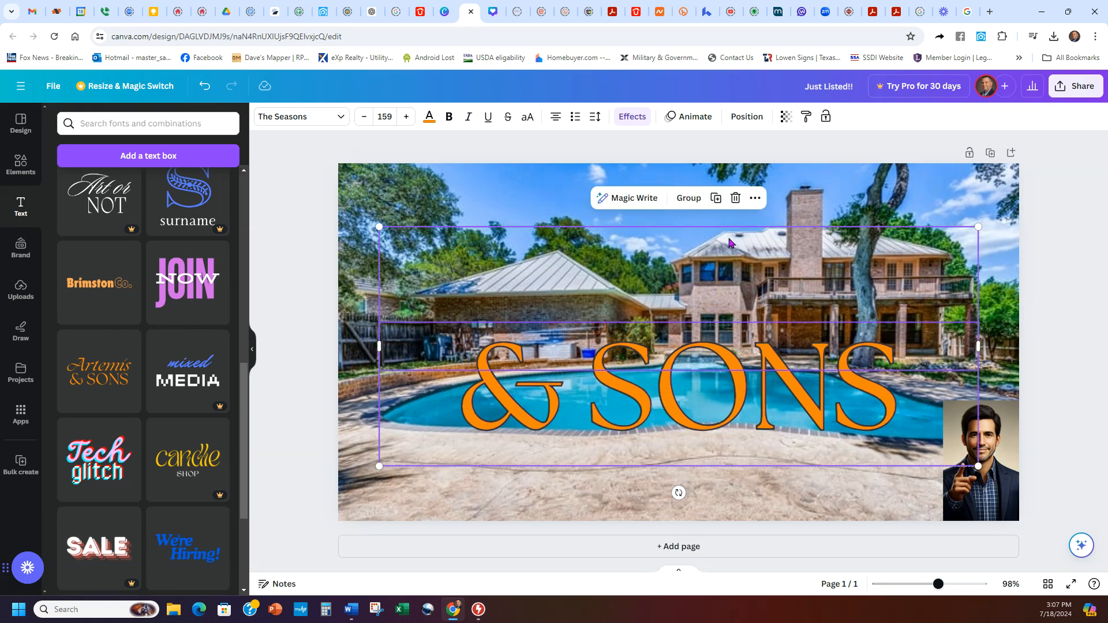
left_click(735, 198)
left_click(737, 391)
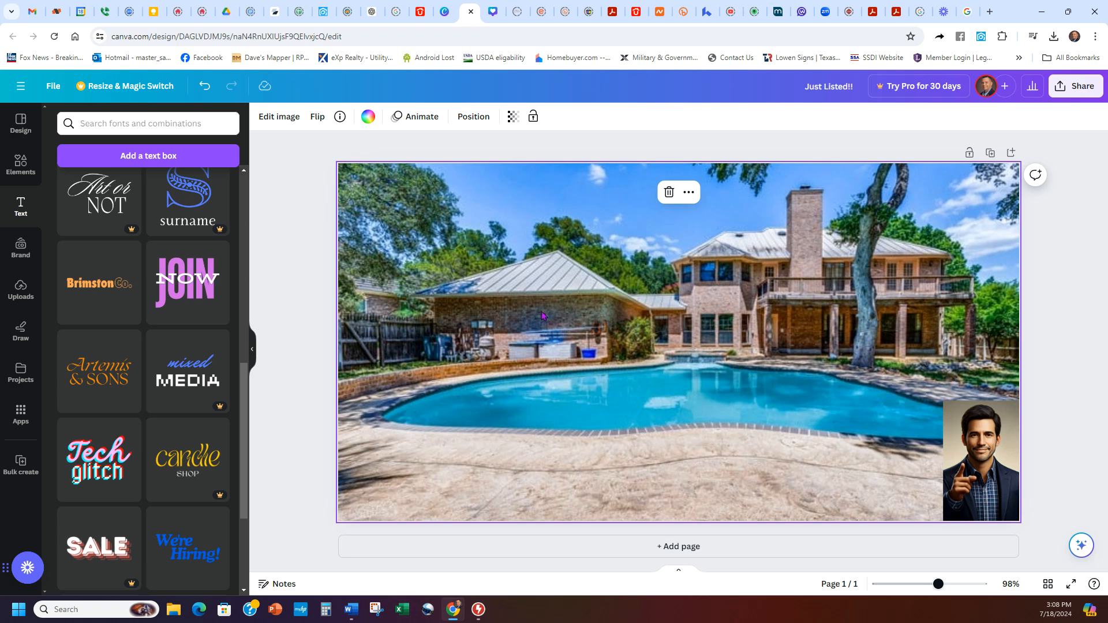
Step: Try the Pro WORKOUT combination, dismiss the upgrade offer, and add the Brimston Co. combination instead
scroll(173, 398, "up", 2)
scroll(113, 433, "down", 1)
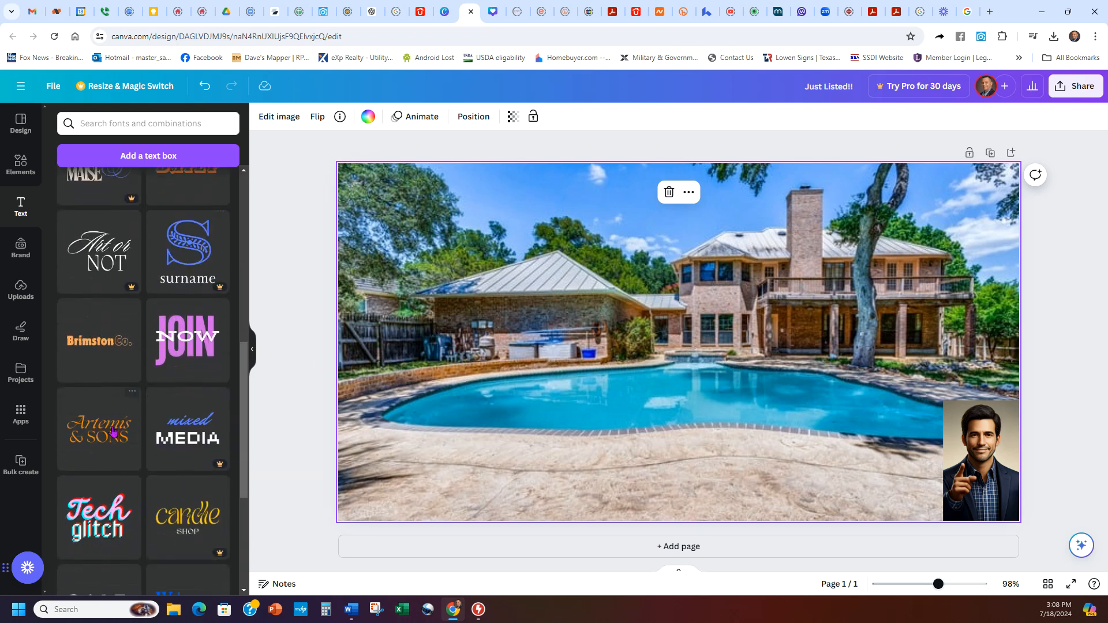
scroll(171, 451, "up", 4)
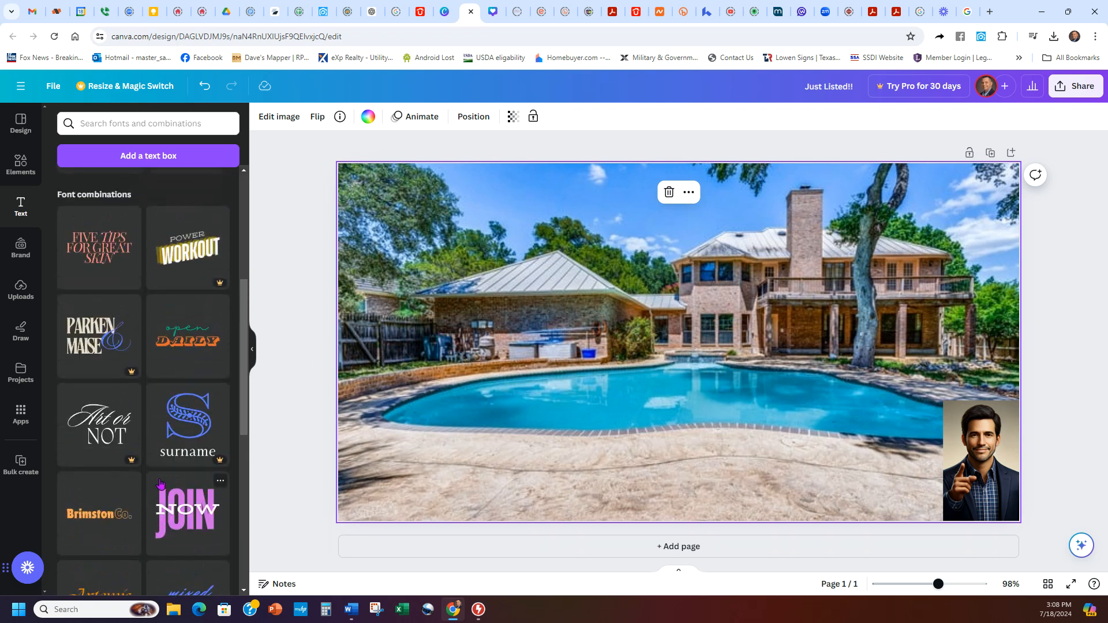
scroll(185, 375, "up", 1)
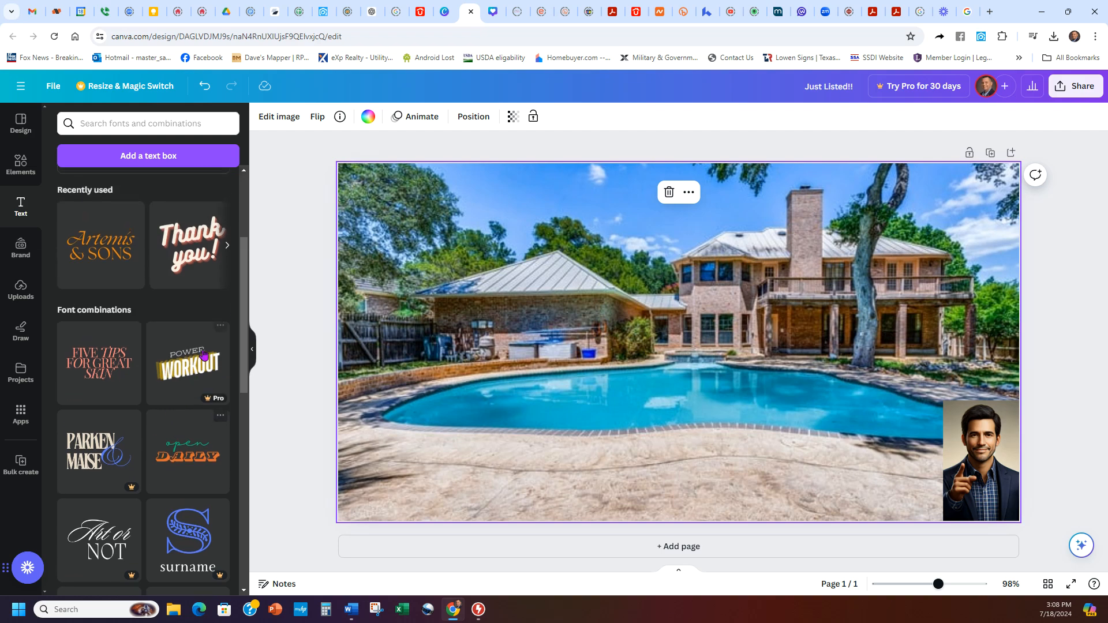
left_click(186, 360)
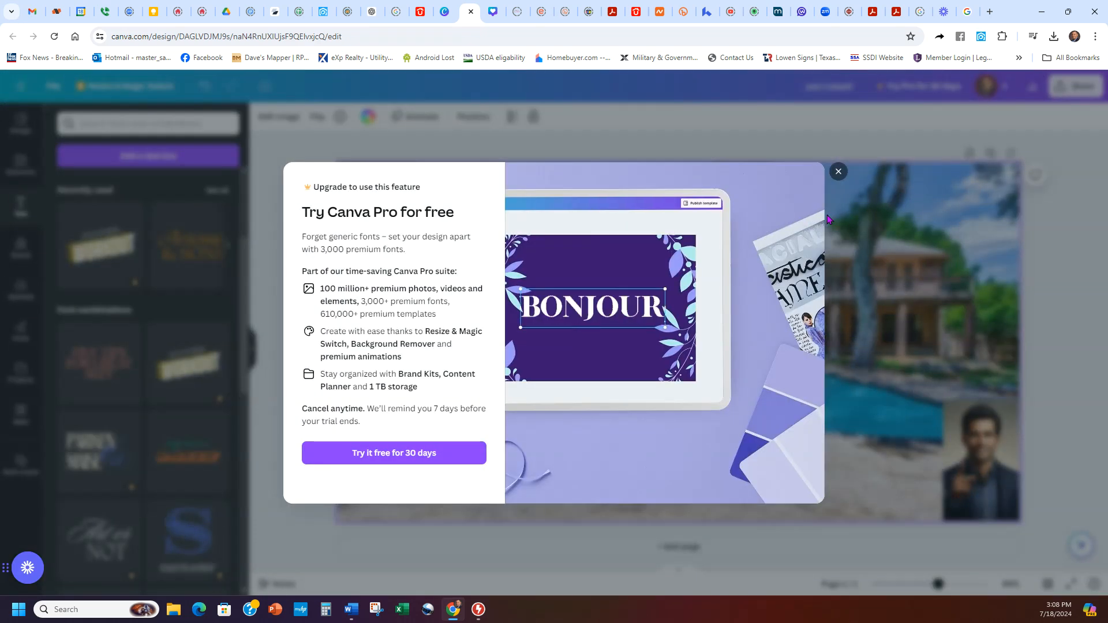
left_click(838, 172)
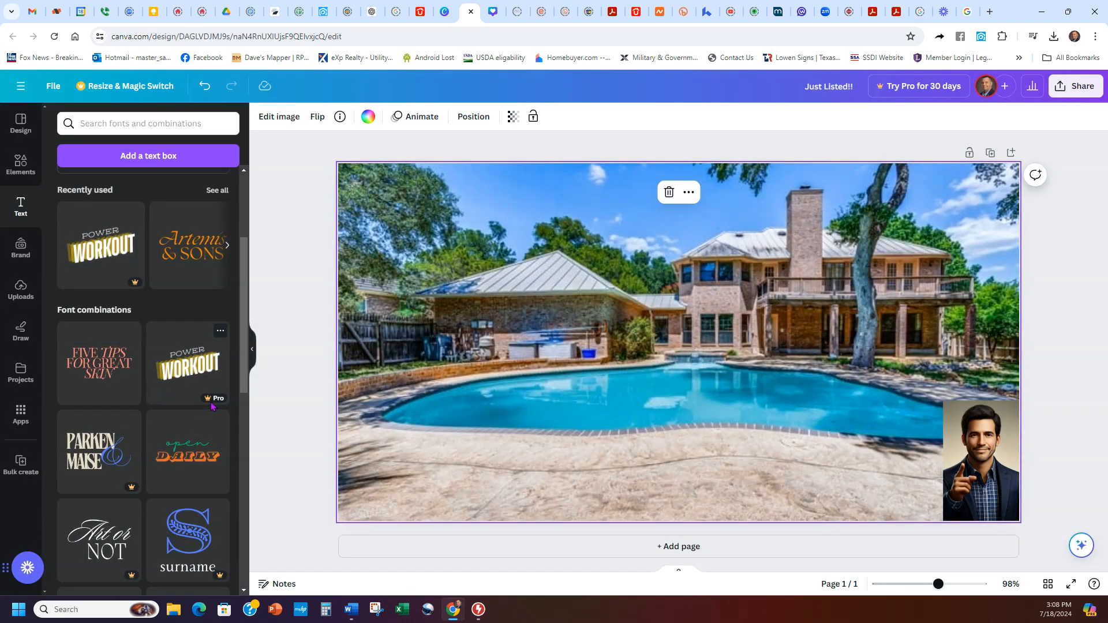
scroll(177, 385, "down", 1)
scroll(173, 392, "up", 1)
scroll(133, 425, "down", 4)
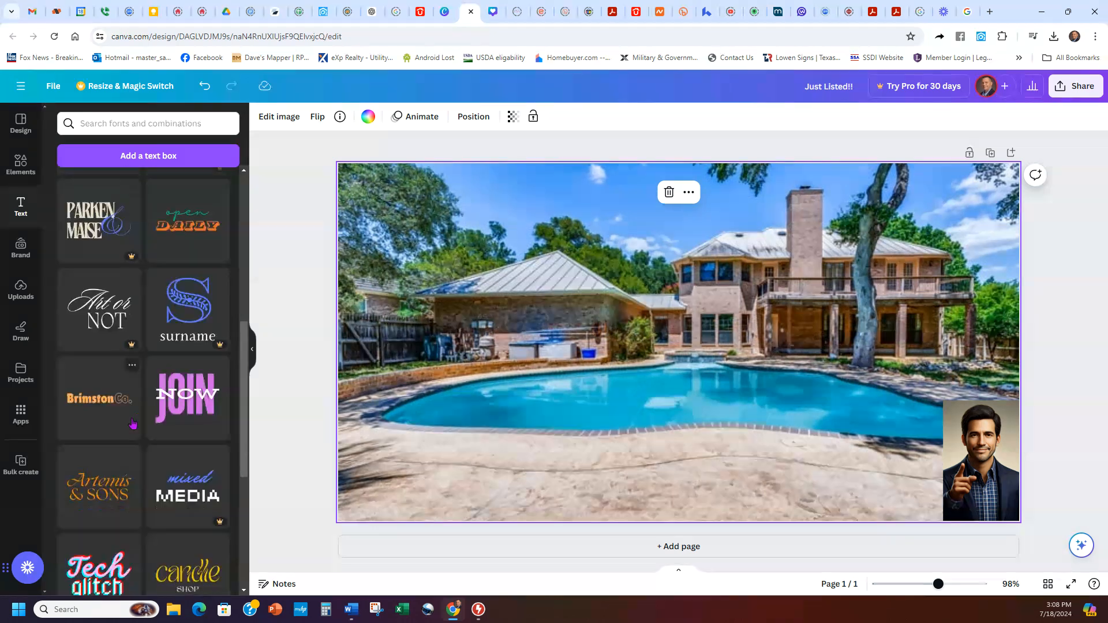
left_click(99, 398)
left_click(712, 362)
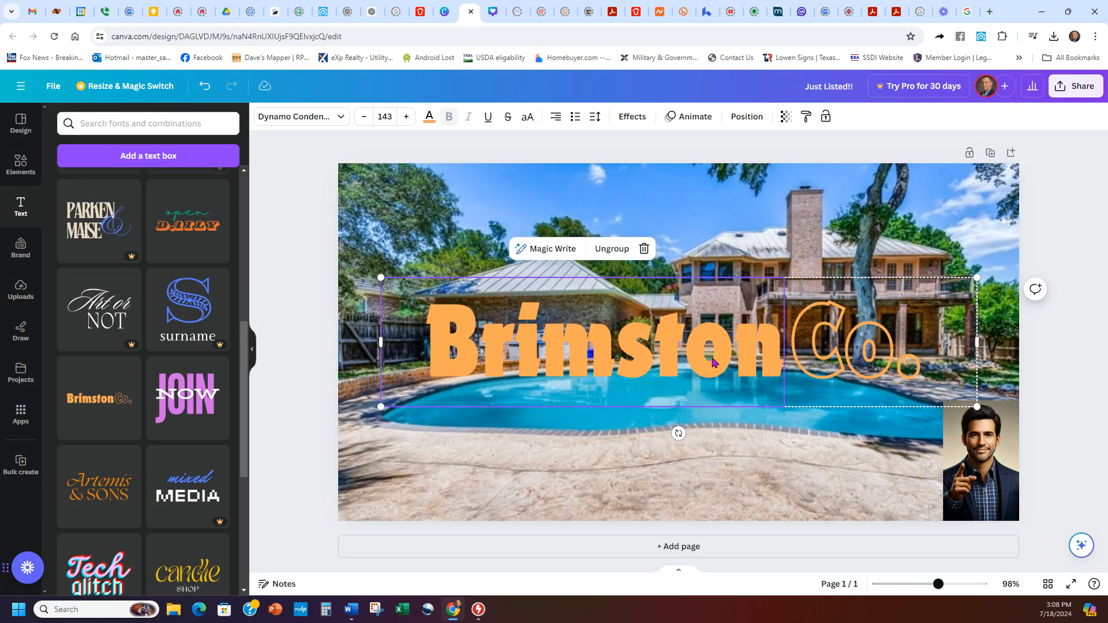
Step: Replace Brimston with 'Just Listed!!', delete 'Co.', and widen the heading onto one top line
double_click(668, 349)
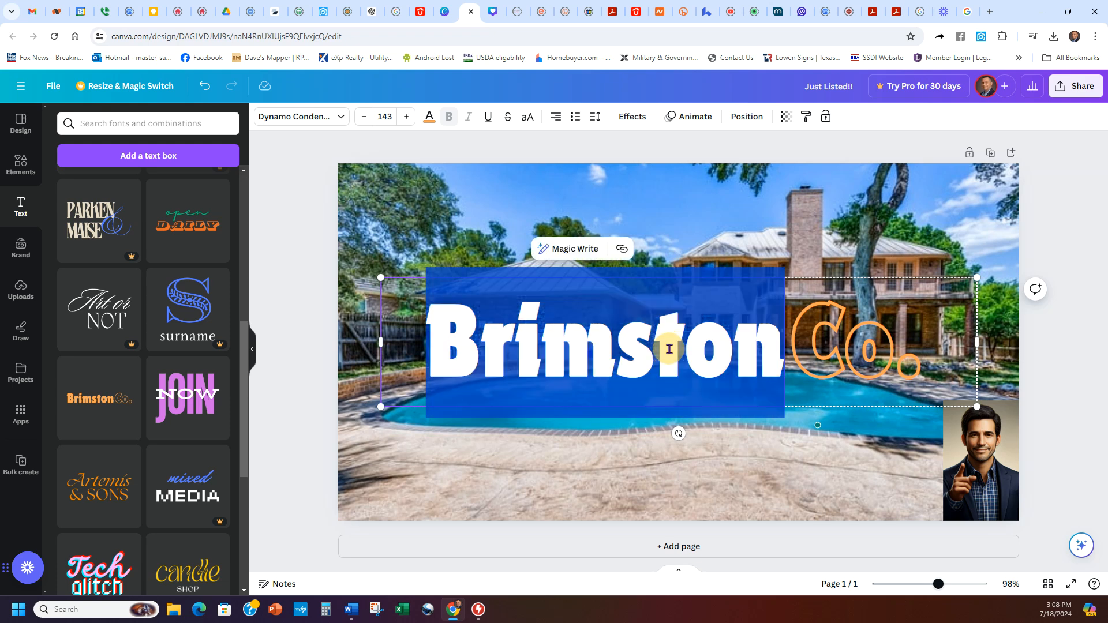
type("Just")
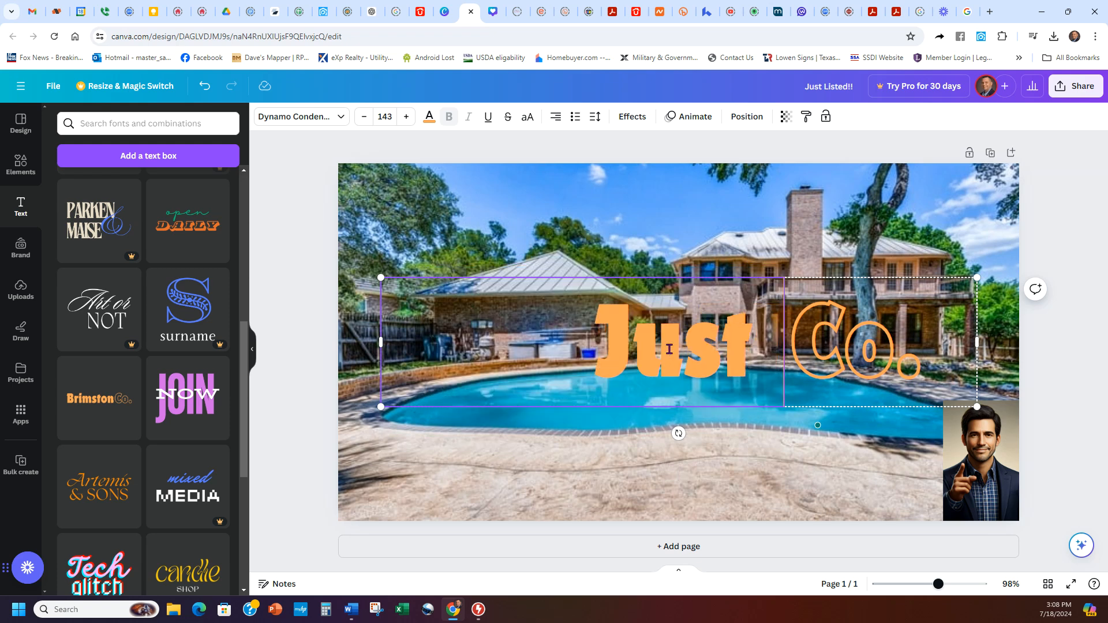
type(" Listed")
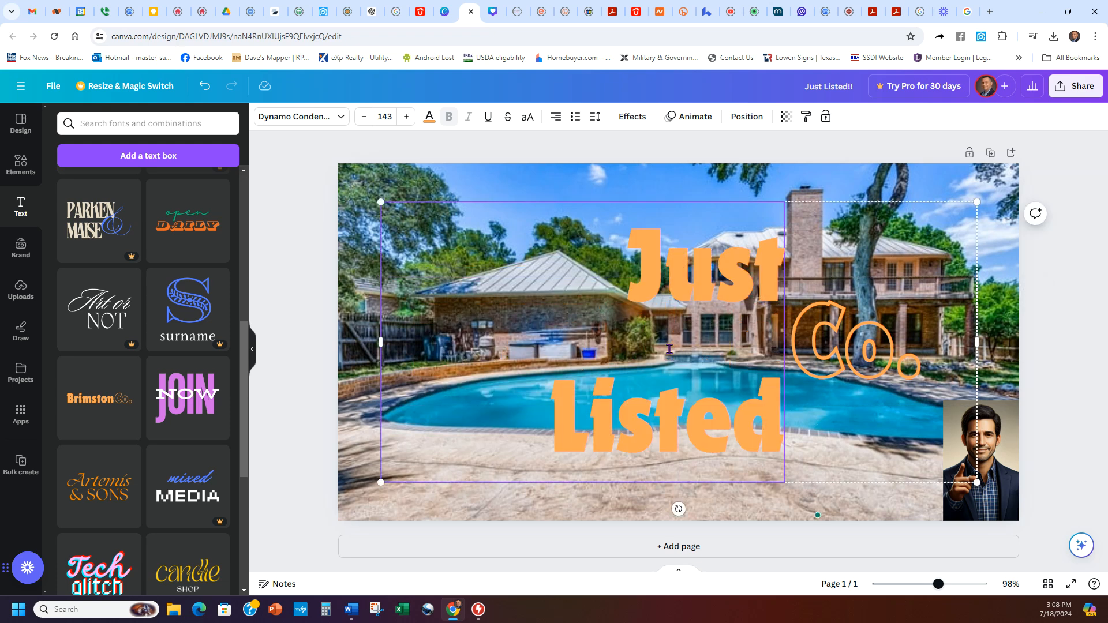
type("!!")
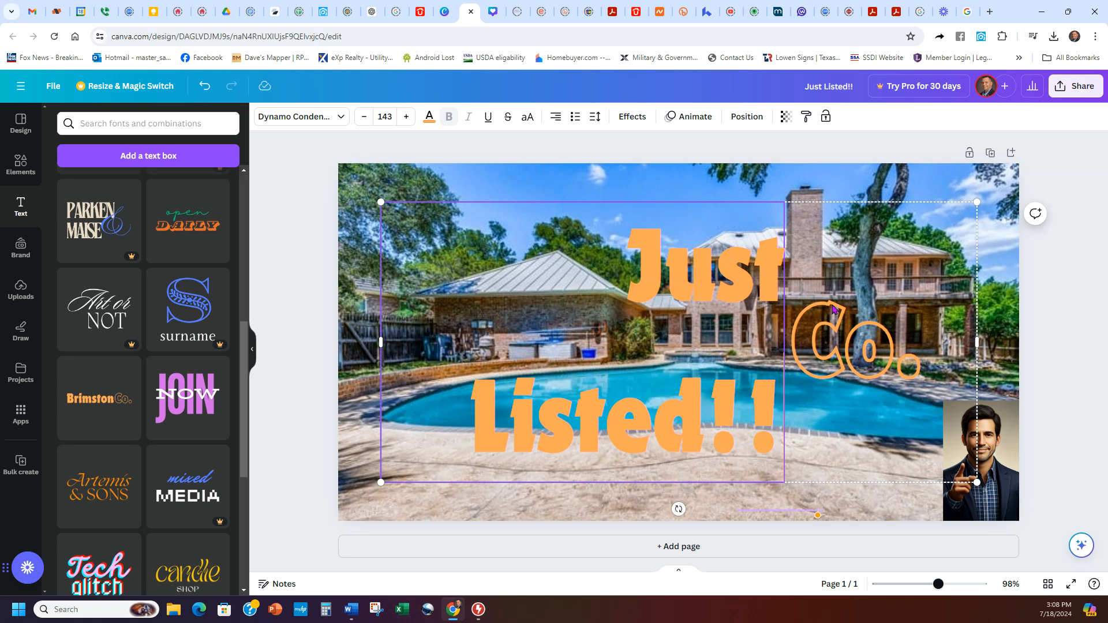
left_click(833, 310)
left_click(945, 249)
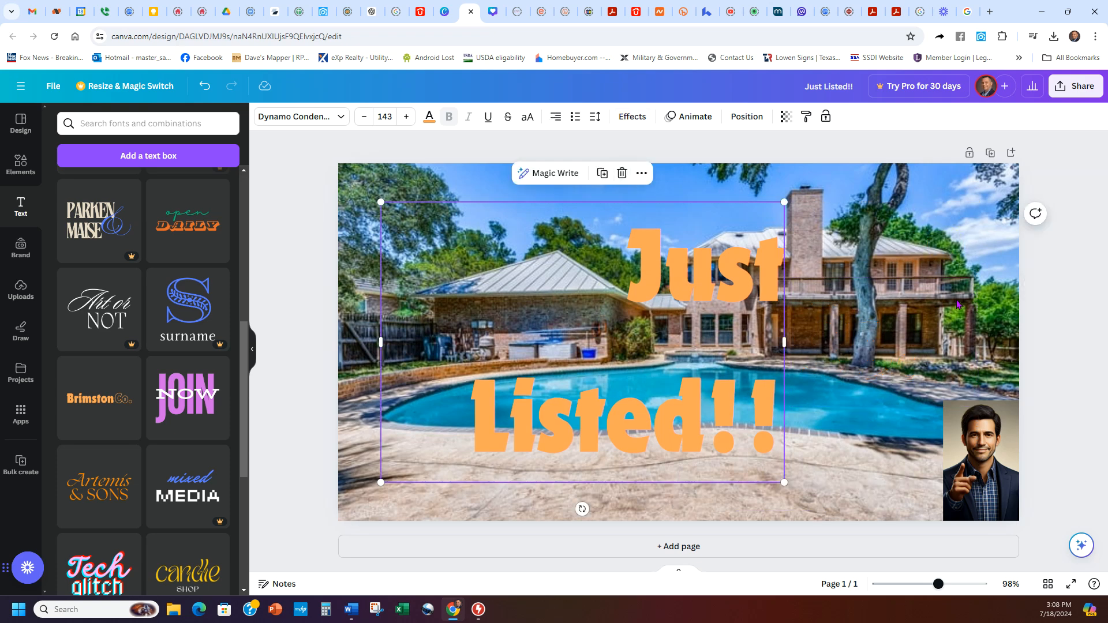
left_click_drag(787, 343, 990, 311)
left_click_drag(862, 294, 822, 214)
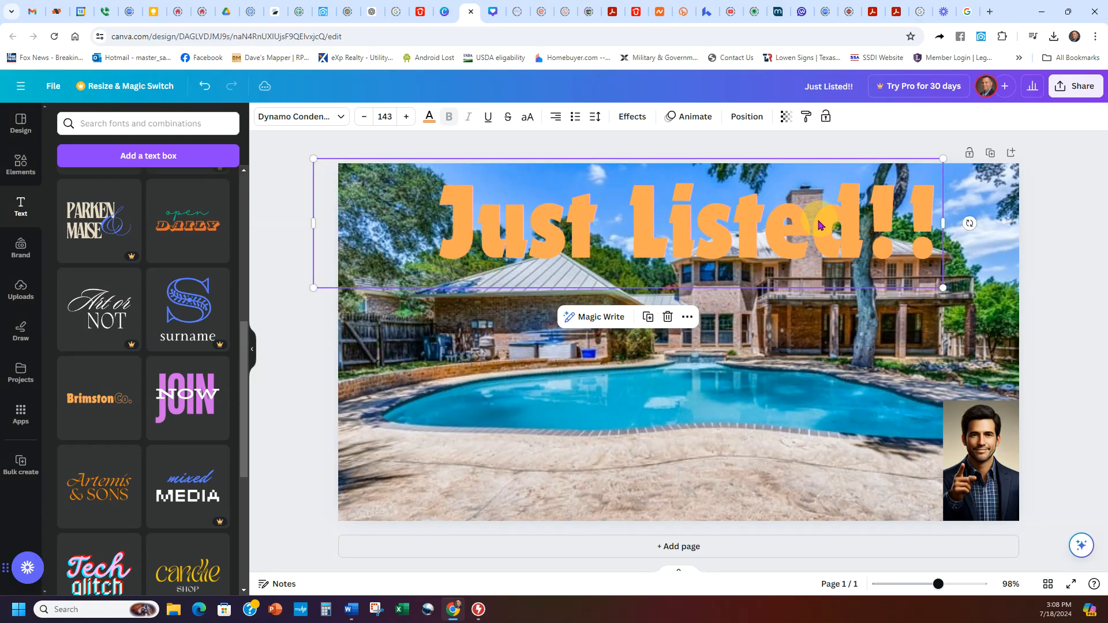
left_click(726, 387)
left_click(701, 277)
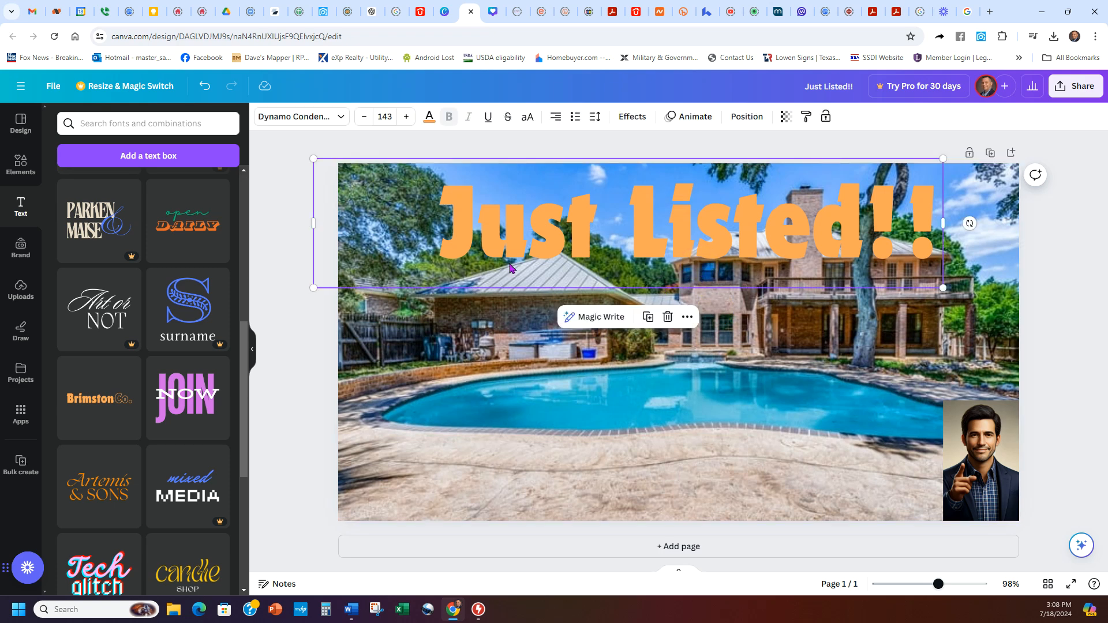
left_click(429, 118)
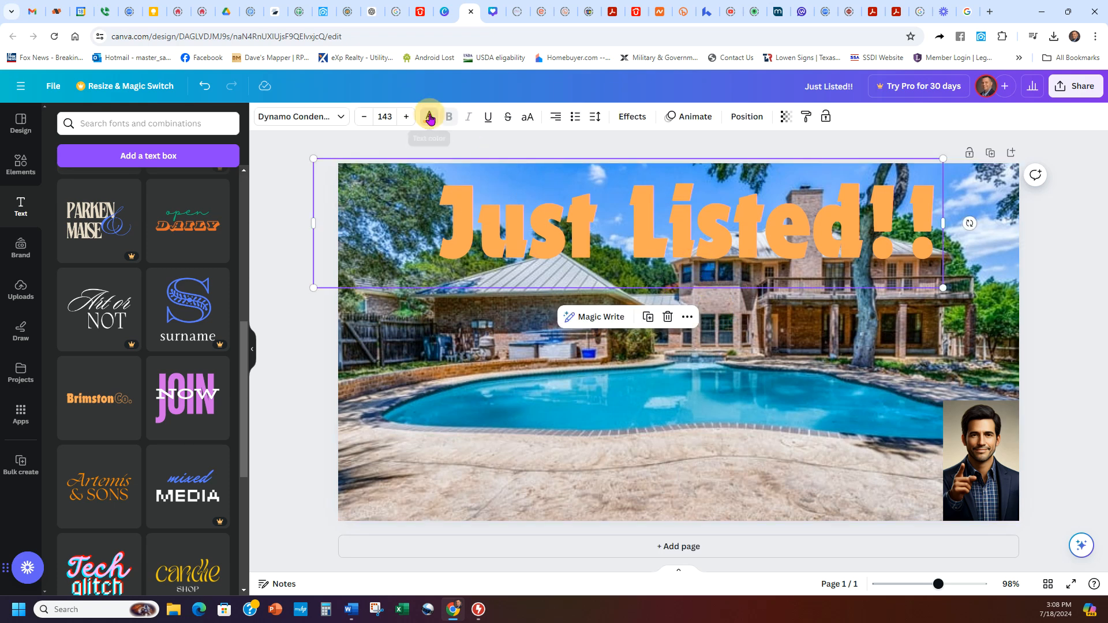
Step: Try pink, teal and white on the Just Listed!! heading, keep it black, and nudge it slightly
left_click(67, 456)
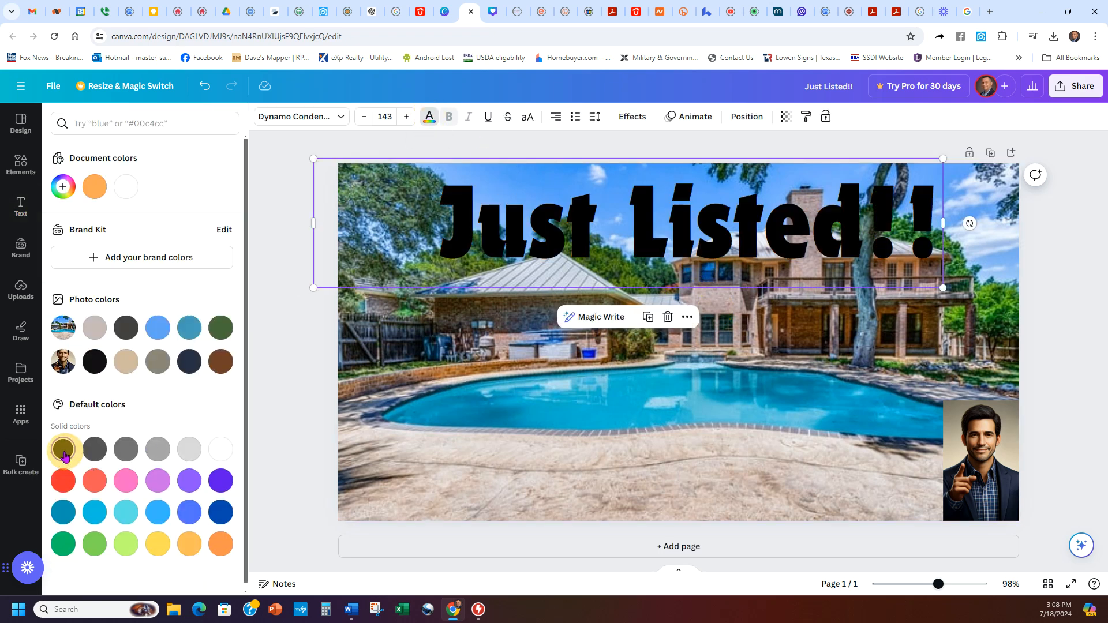
left_click(127, 481)
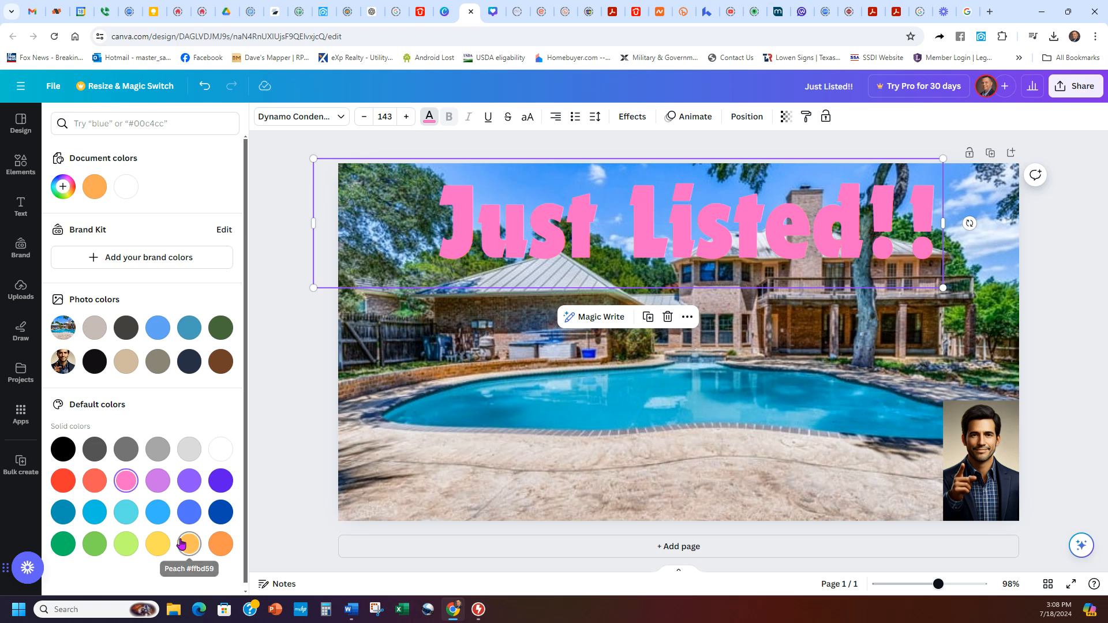
left_click(63, 544)
left_click(64, 512)
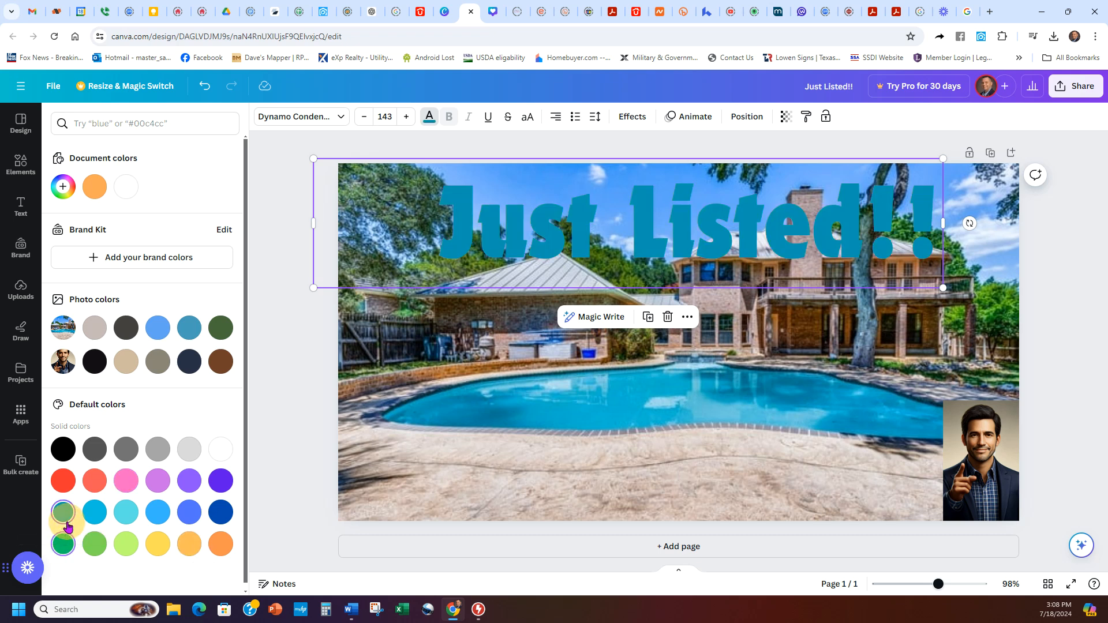
left_click(63, 449)
left_click(219, 451)
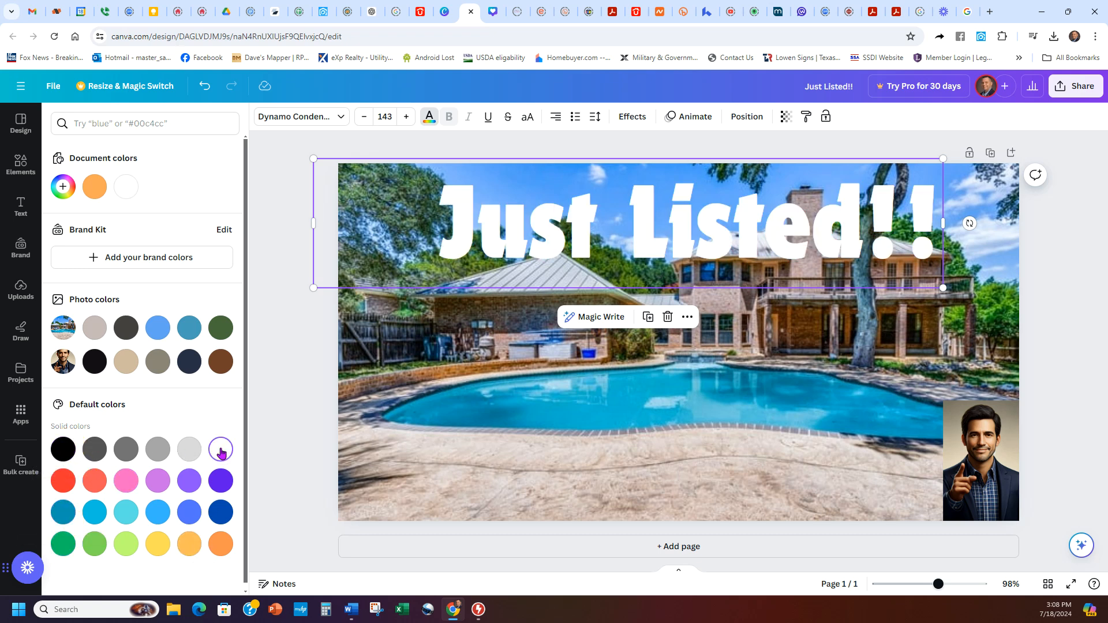
left_click(62, 449)
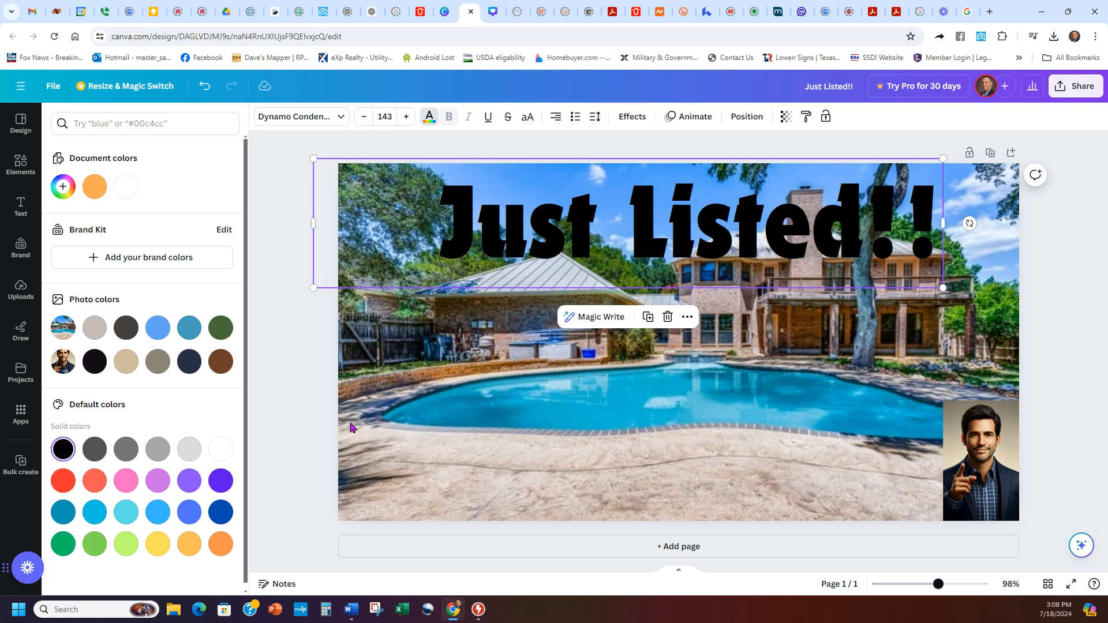
left_click_drag(741, 237, 738, 231)
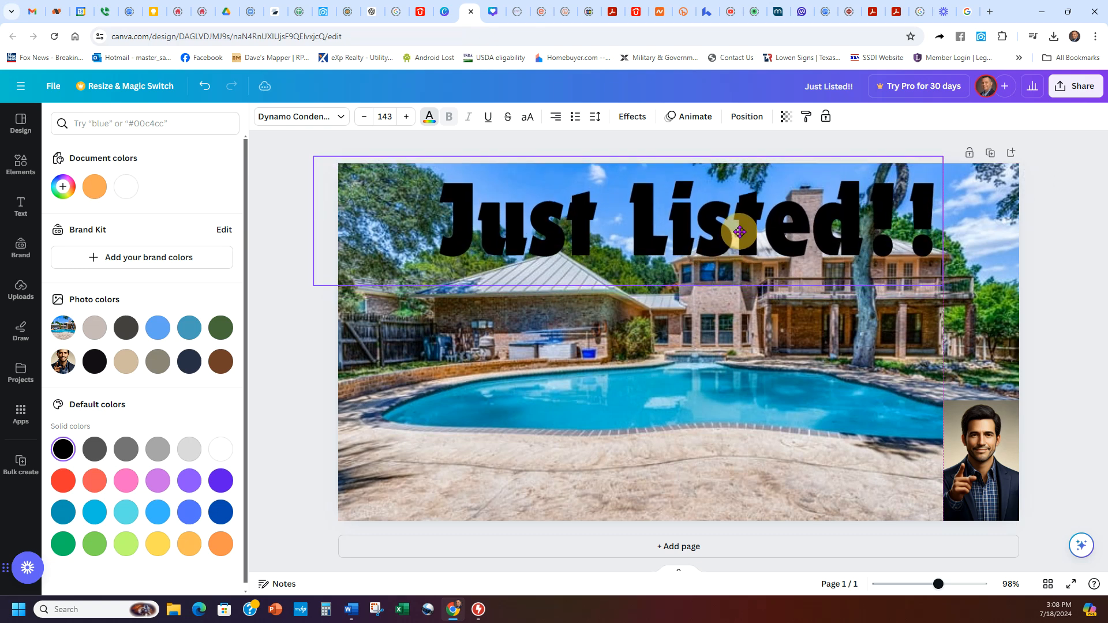
left_click(302, 410)
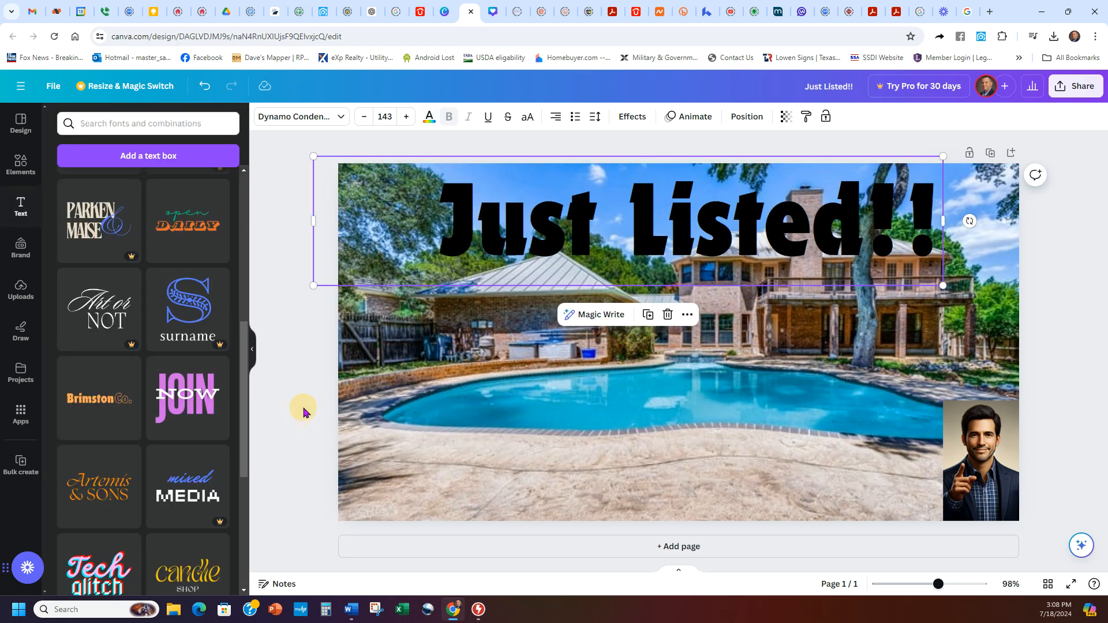
Step: Add a text box with lines '123 main street', '4 bedroom, 3 baths', 'email', 'phone number'
left_click(413, 402)
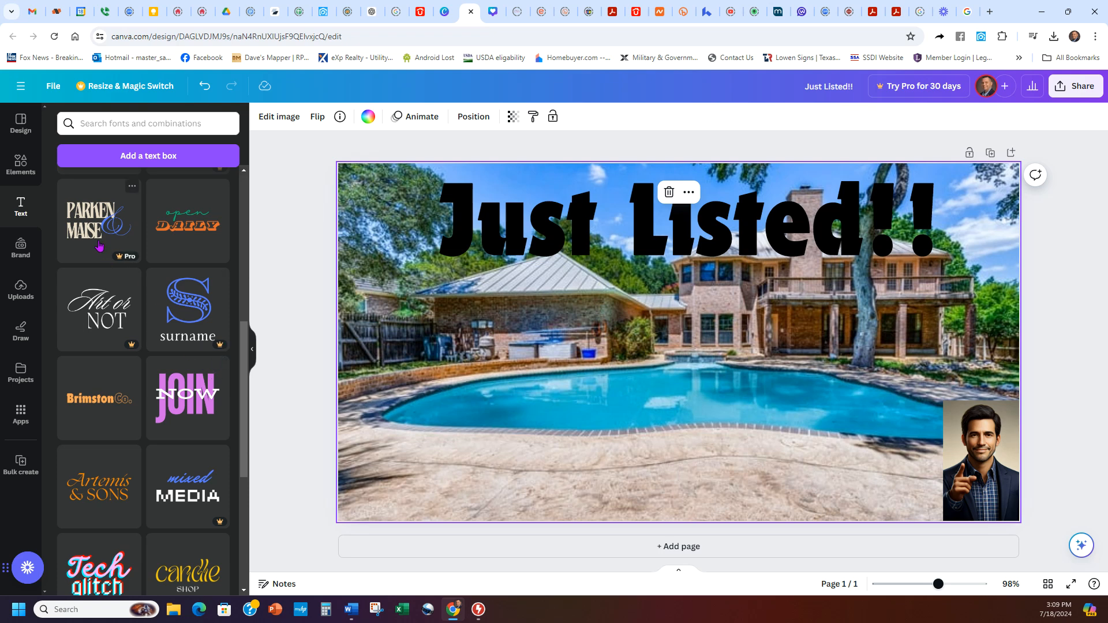
left_click(20, 217)
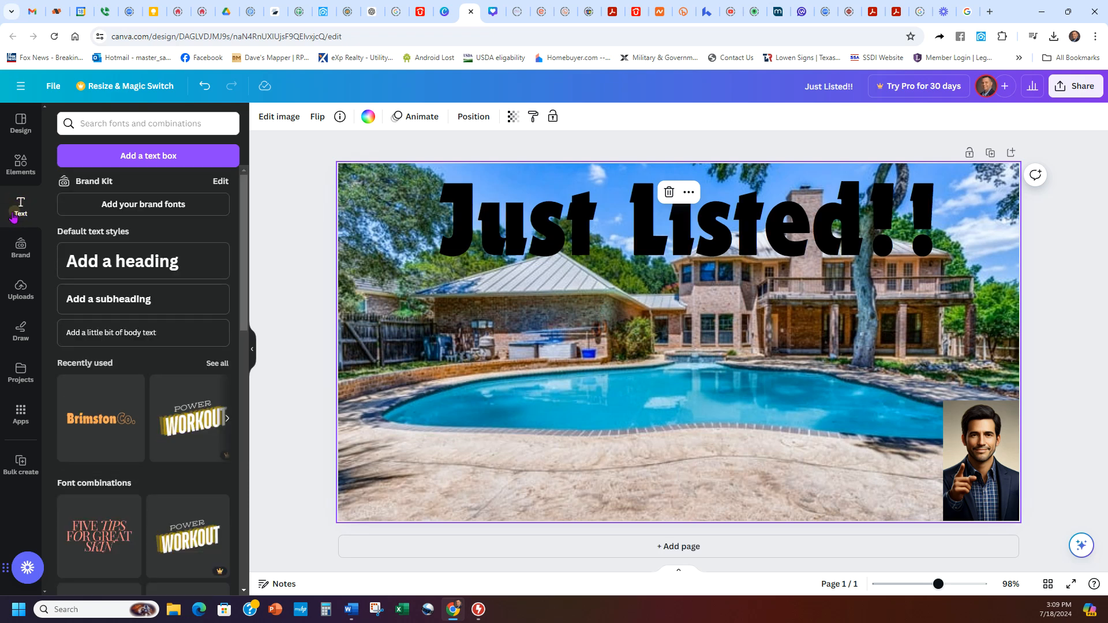
left_click(148, 154)
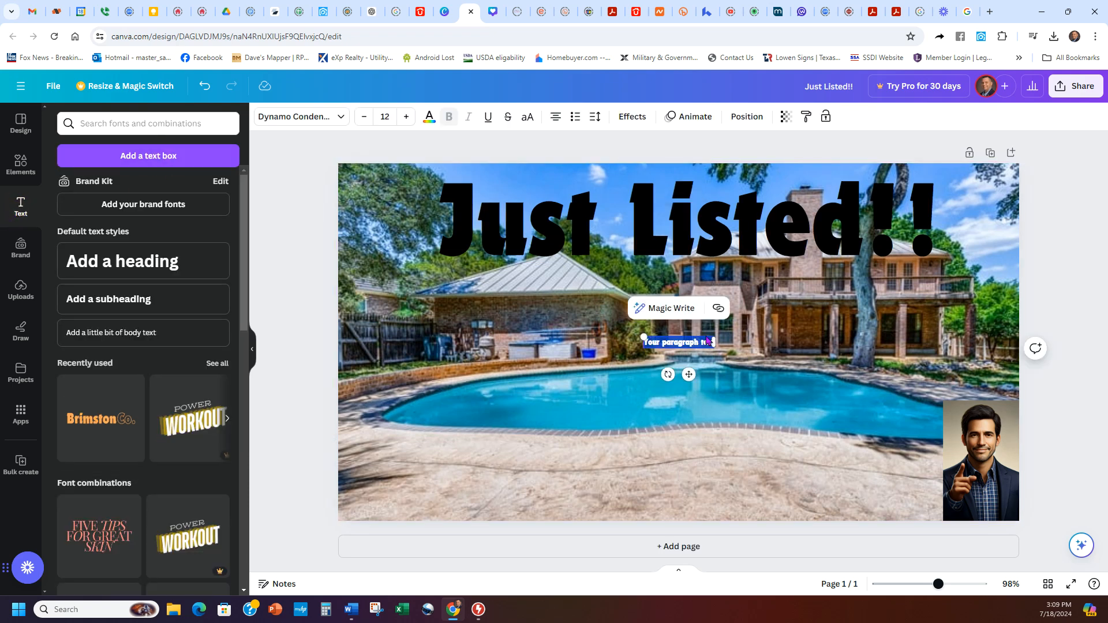
key("BackSpace")
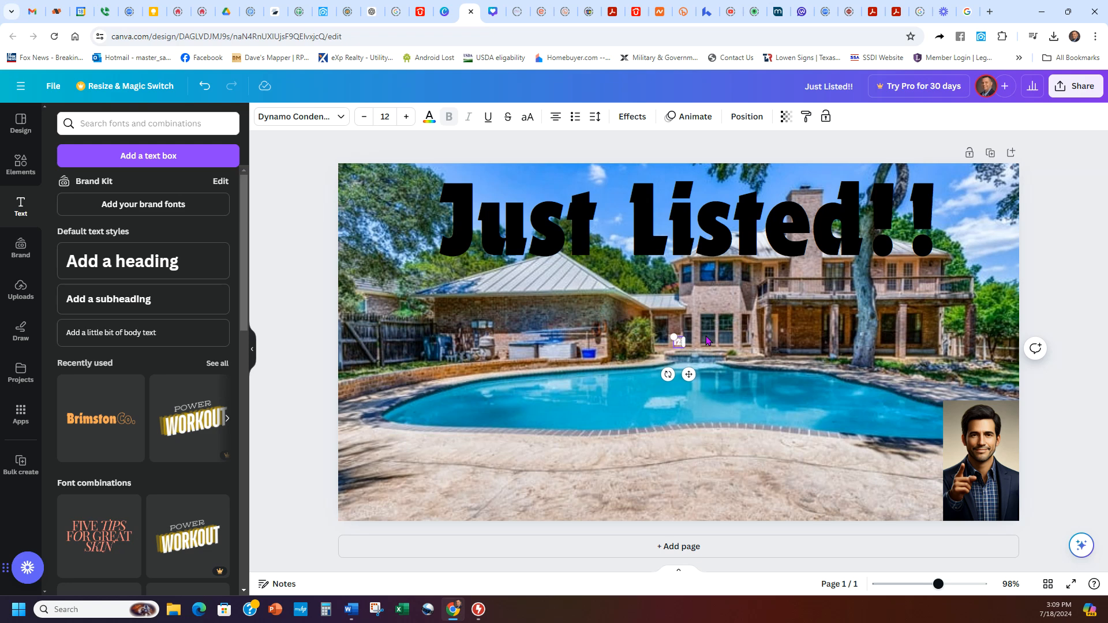
type("123 main street")
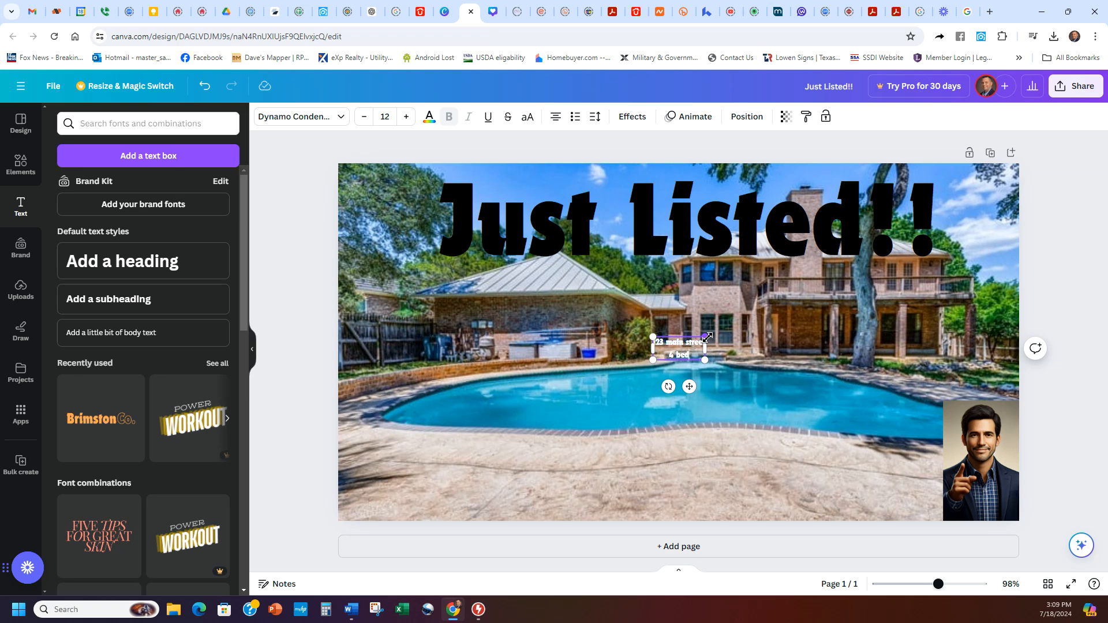
type("baths")
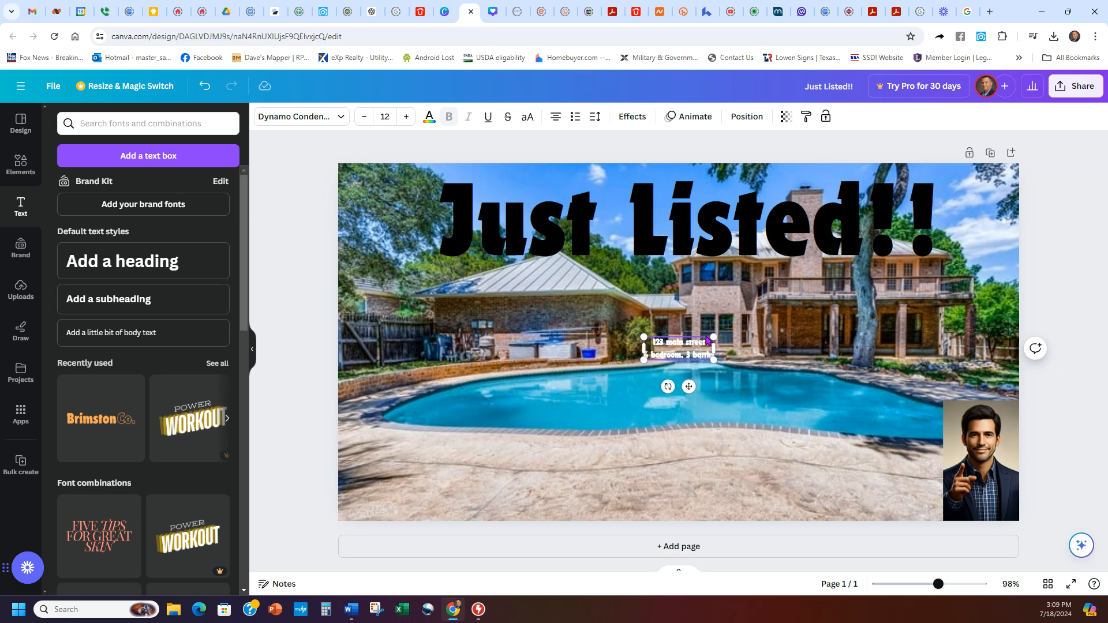
key("Return")
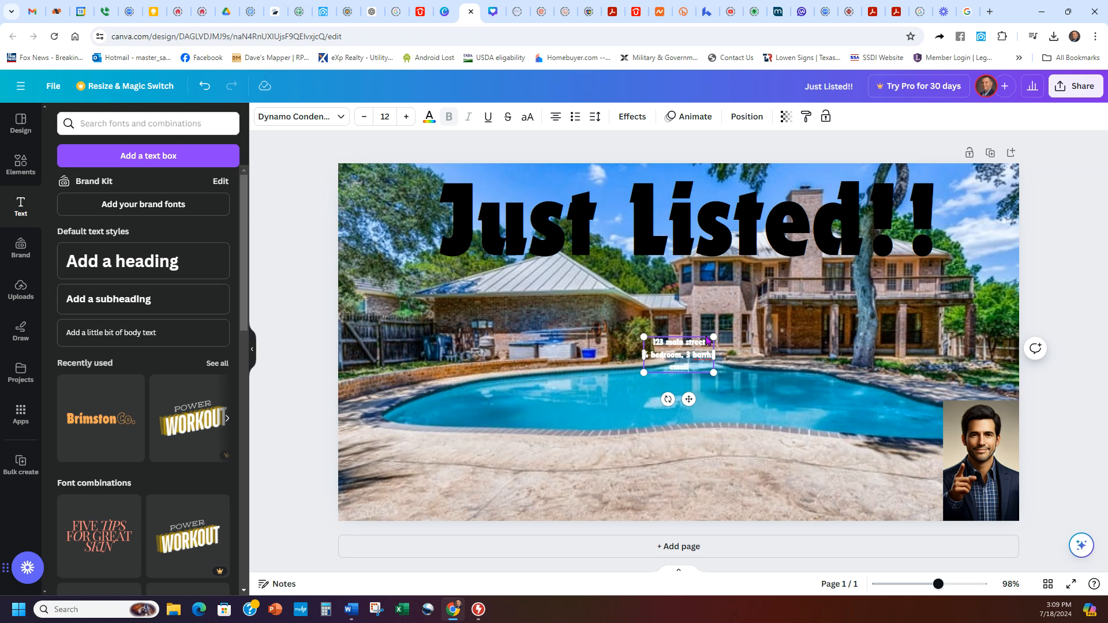
type("email")
key("Return")
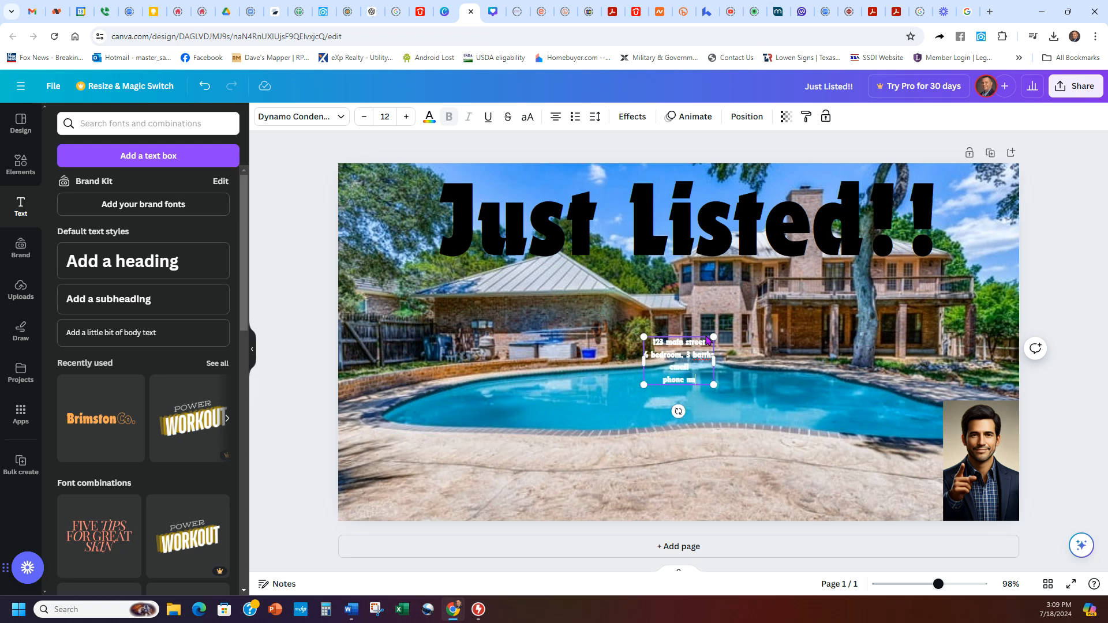
key("Return")
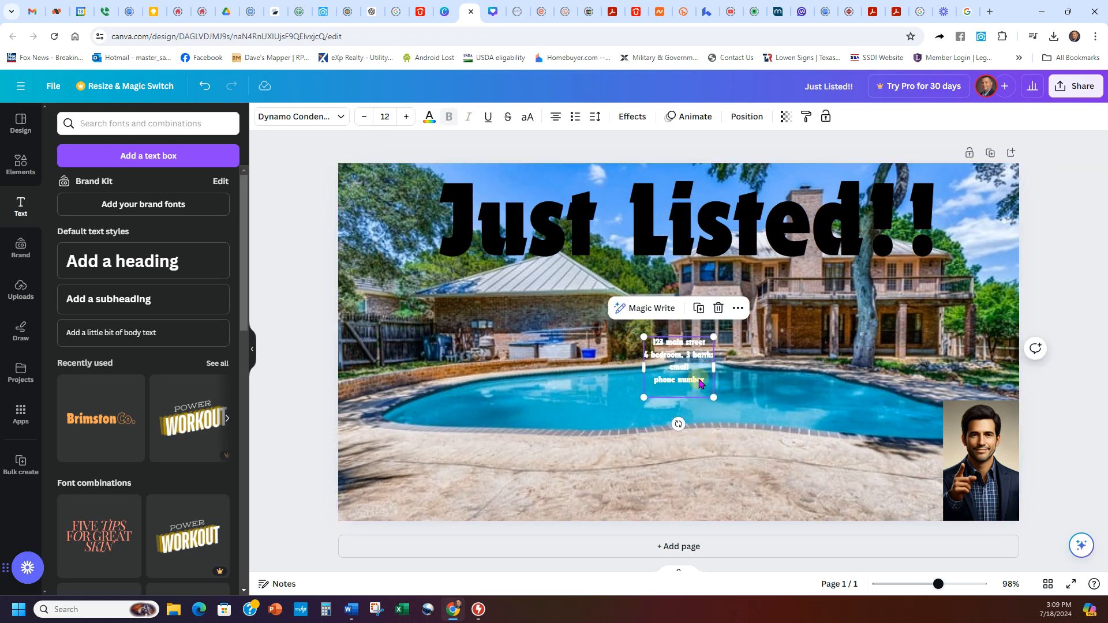
Step: Move the details block to the photo's bottom-left and enlarge it to about size 29.8
left_click_drag(698, 378, 410, 491)
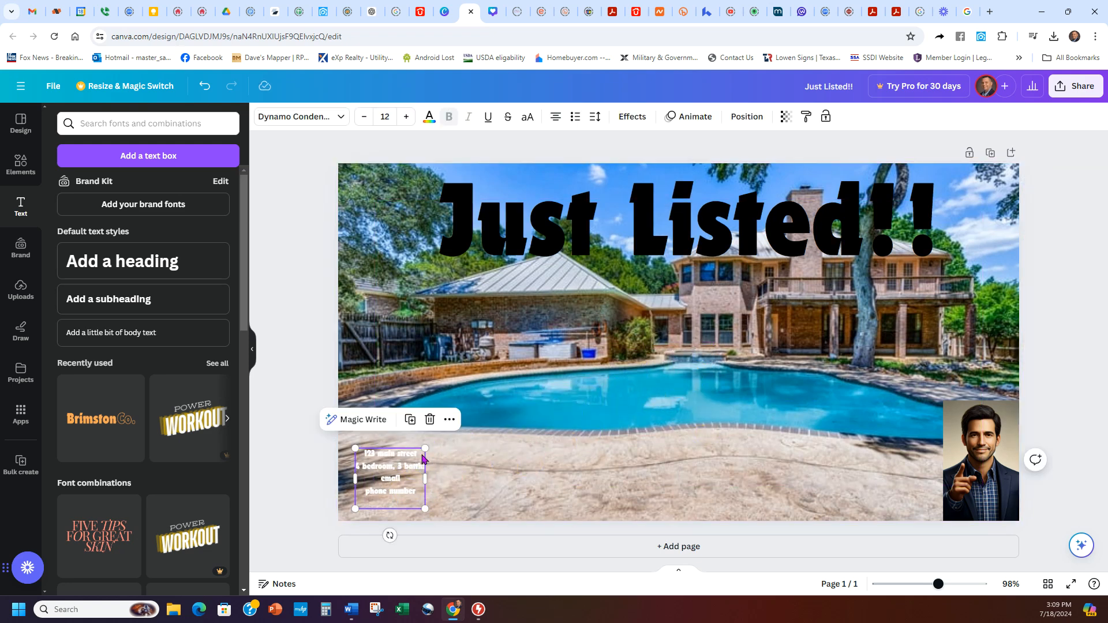
left_click_drag(432, 448, 564, 412)
left_click(546, 439)
left_click(486, 422)
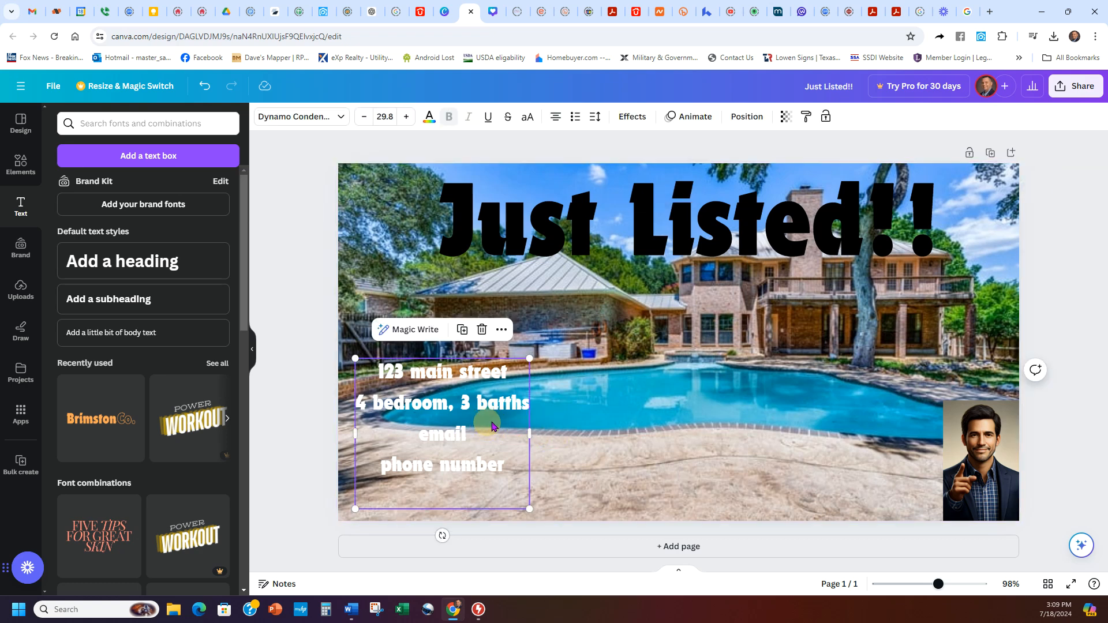
Step: Try green and white on the details text before setting it to black
left_click(429, 117)
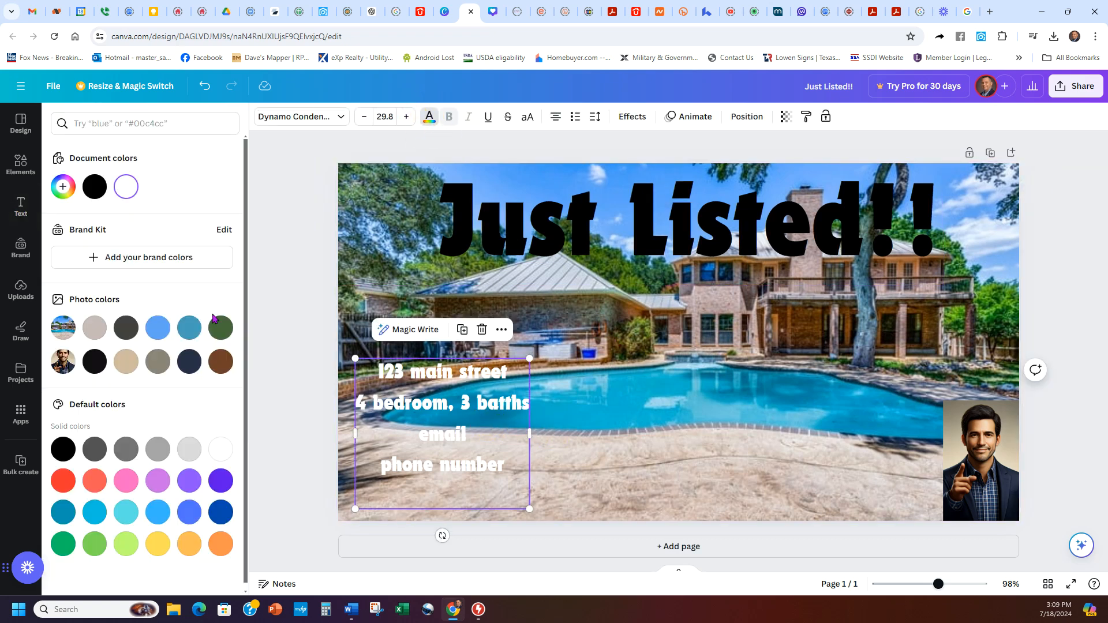
left_click(63, 448)
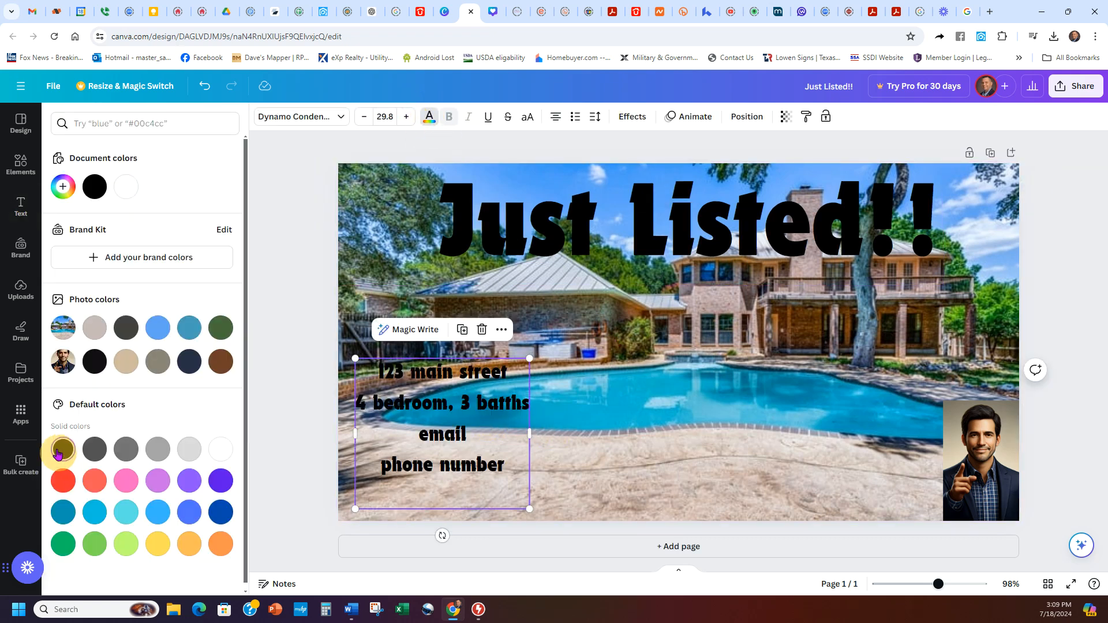
left_click(647, 503)
left_click(453, 496)
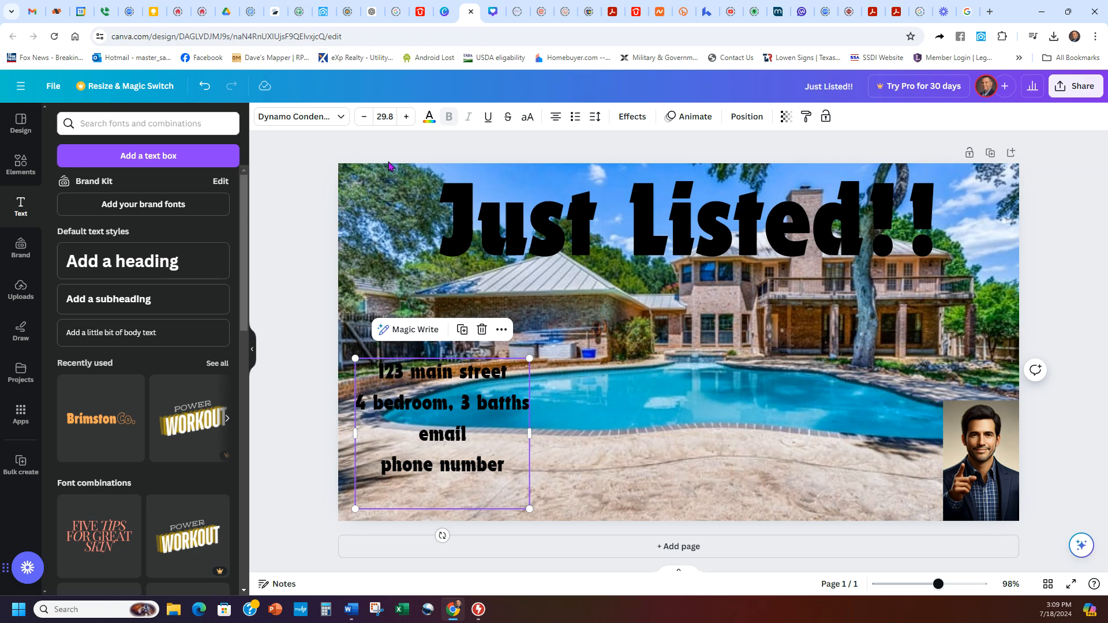
left_click(428, 116)
left_click(63, 542)
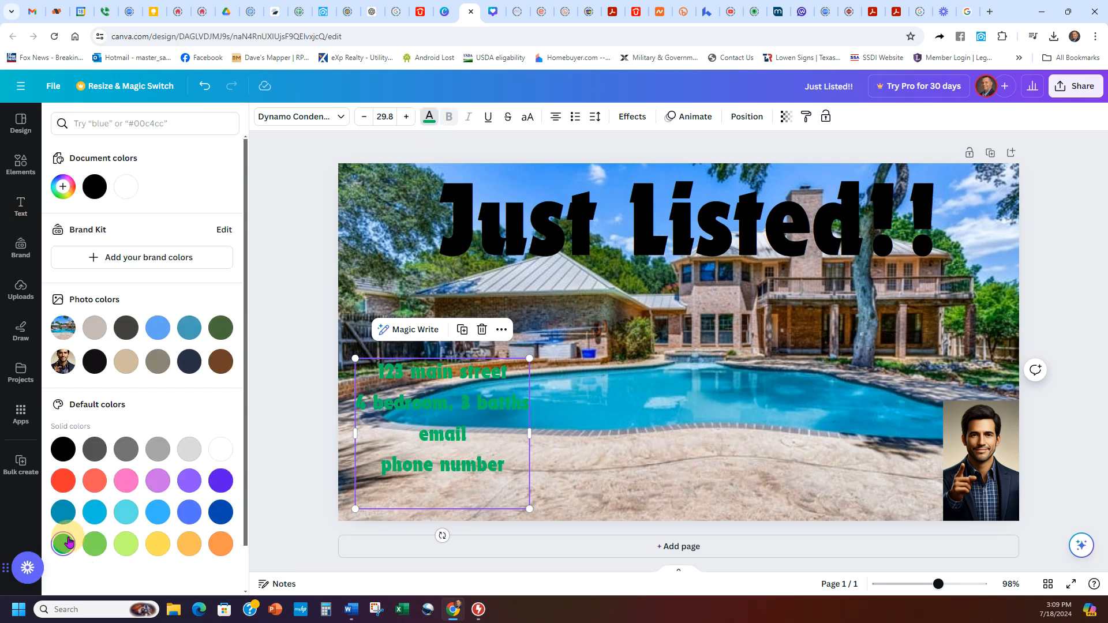
left_click(221, 450)
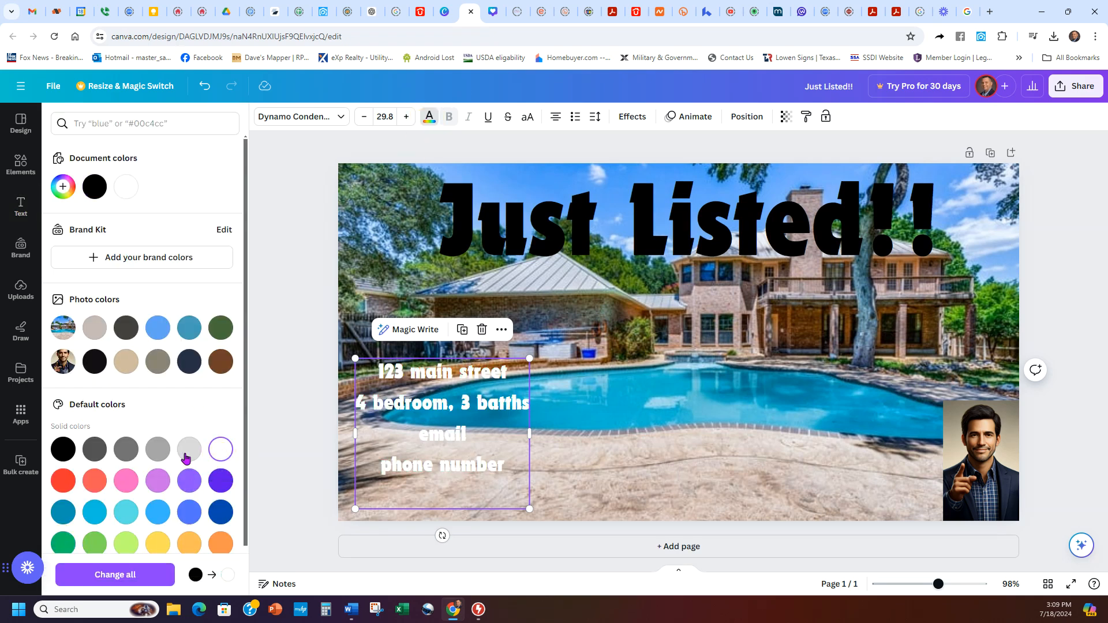
left_click(63, 449)
left_click(708, 430)
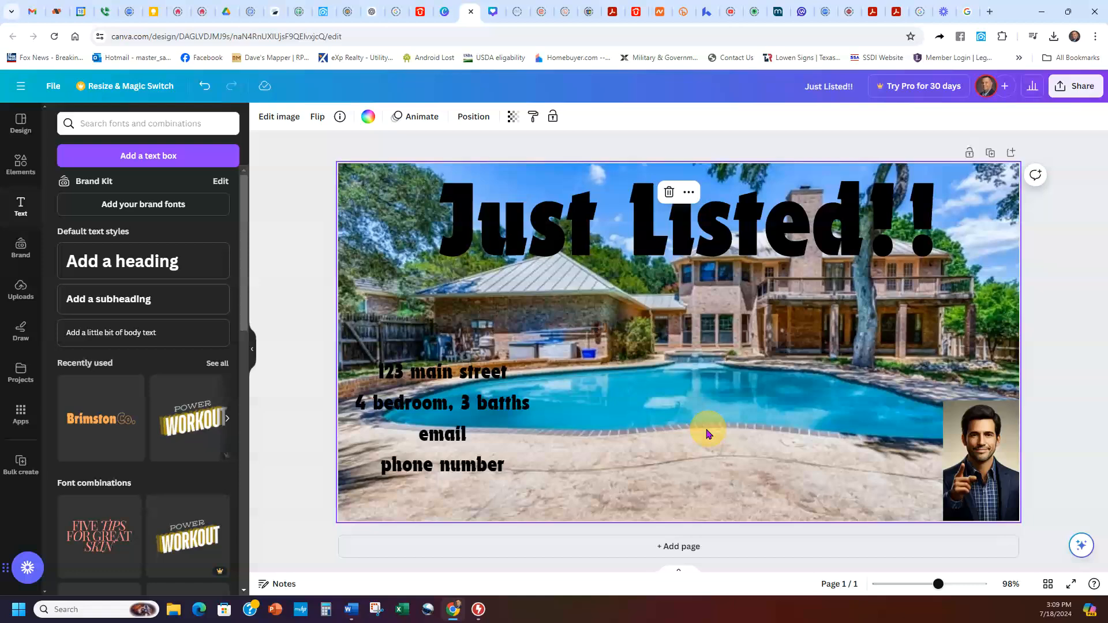
Step: Shift the details block left, then try orange, red and white before keeping it black
left_click(437, 424)
mouse_move(437, 424)
left_mouse_down()
mouse_move(668, 413)
mouse_move(673, 429)
mouse_move(420, 432)
left_mouse_up()
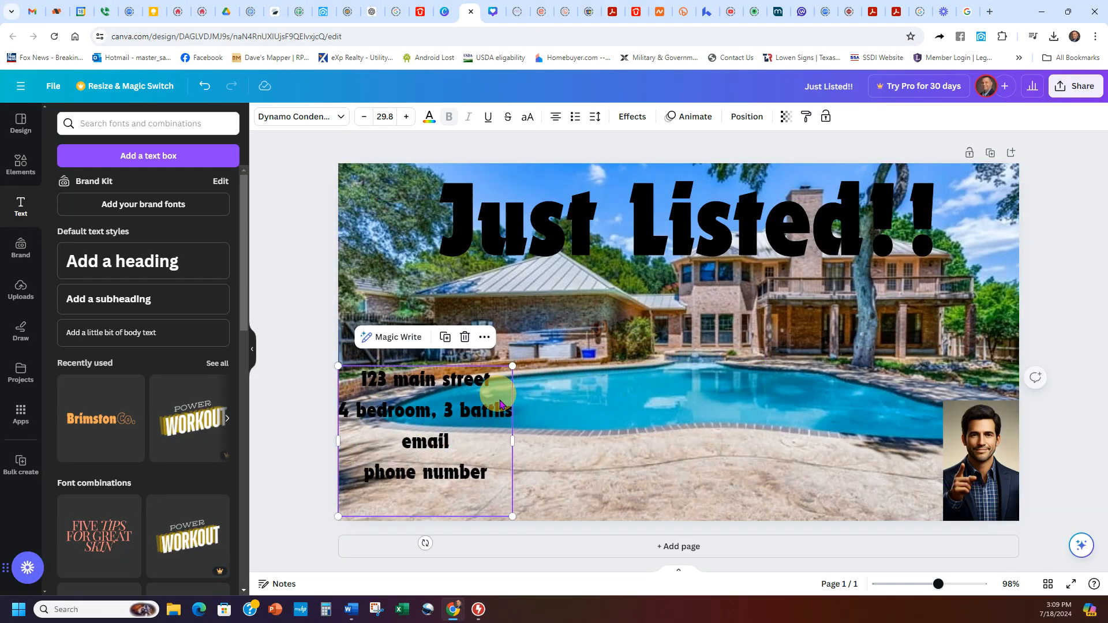
left_click(427, 117)
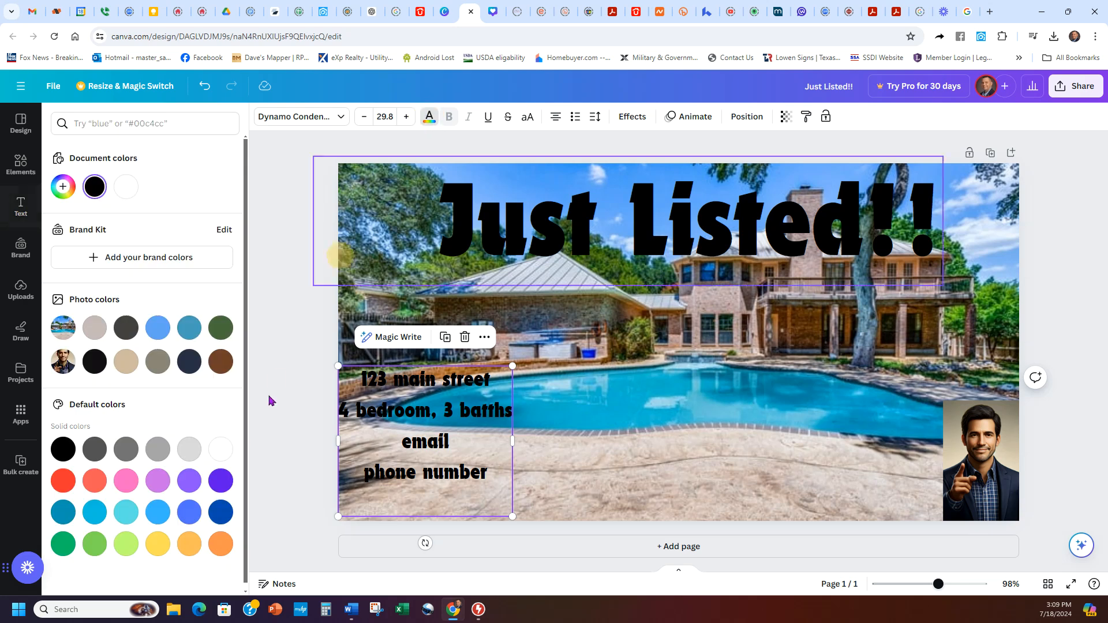
left_click(221, 544)
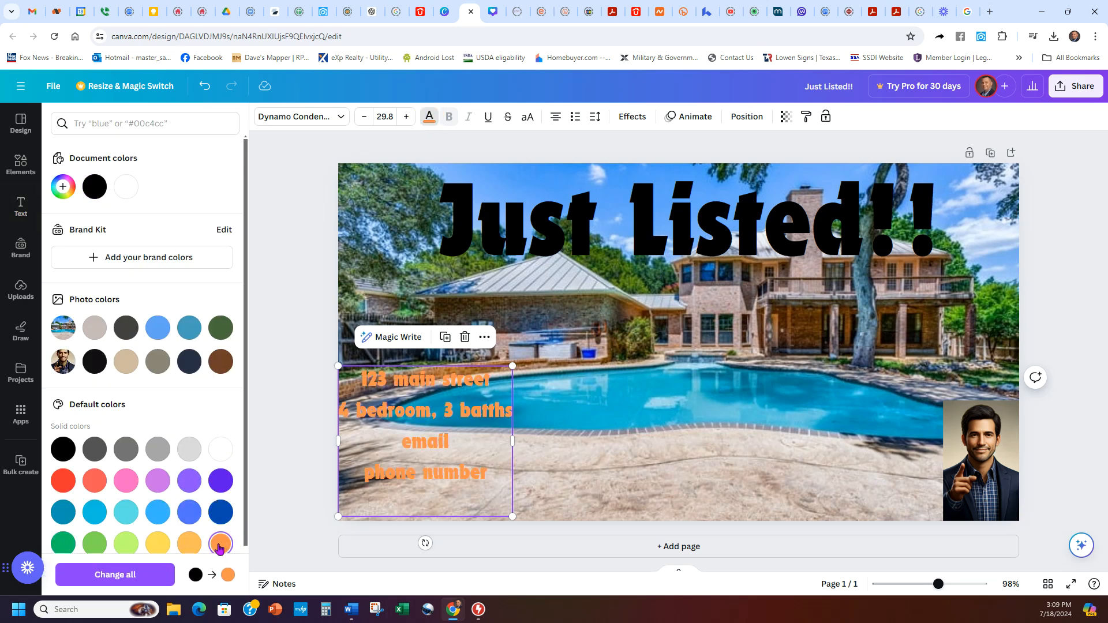
left_click(64, 481)
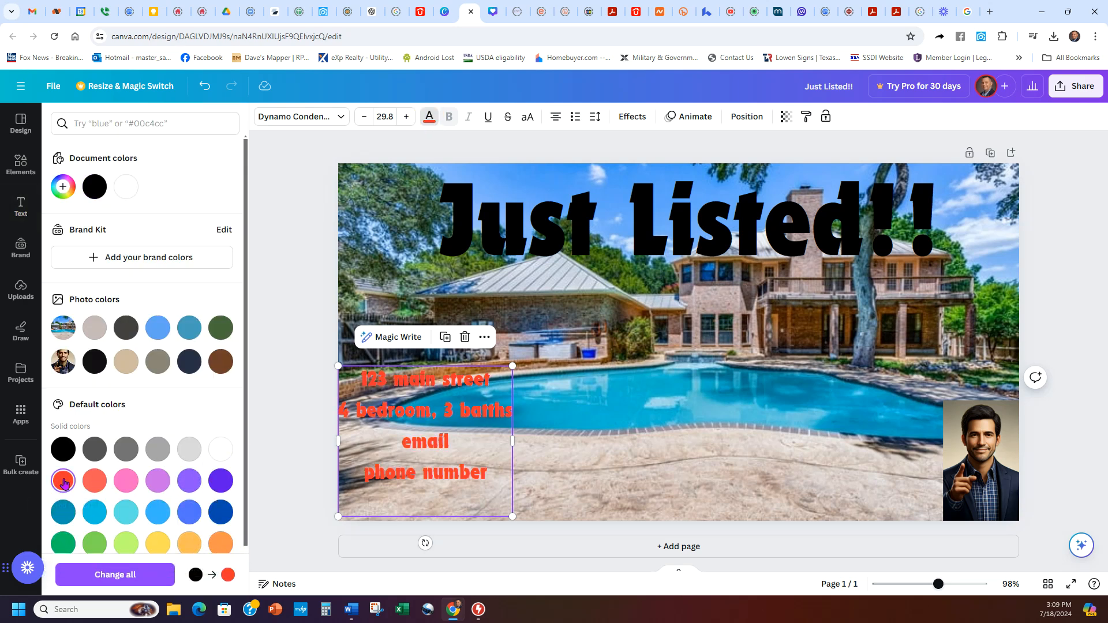
left_click(63, 449)
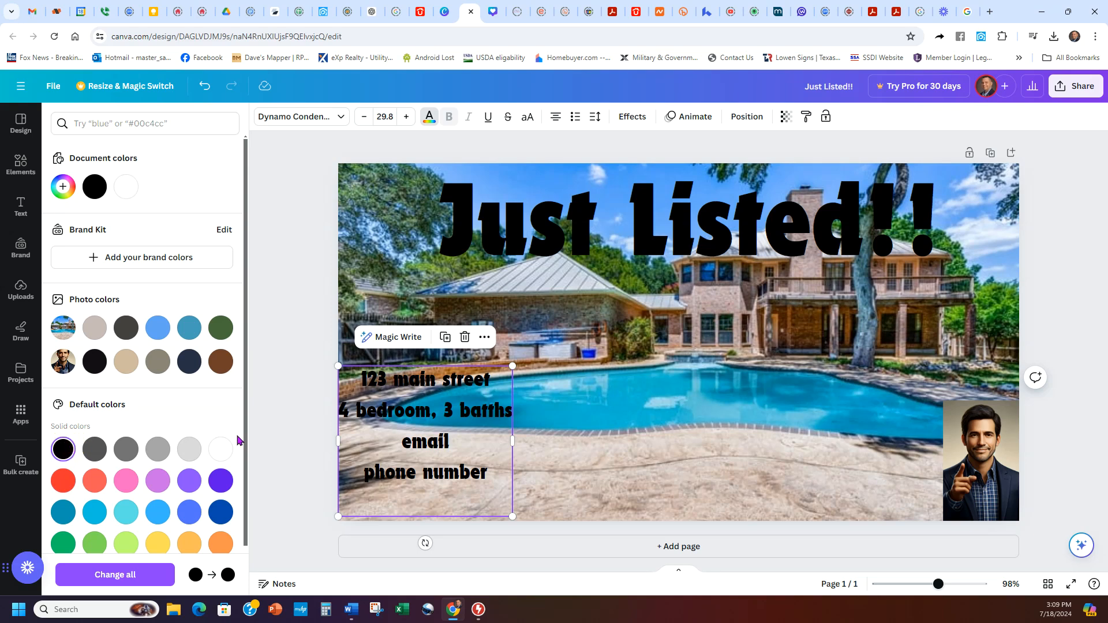
left_click(225, 449)
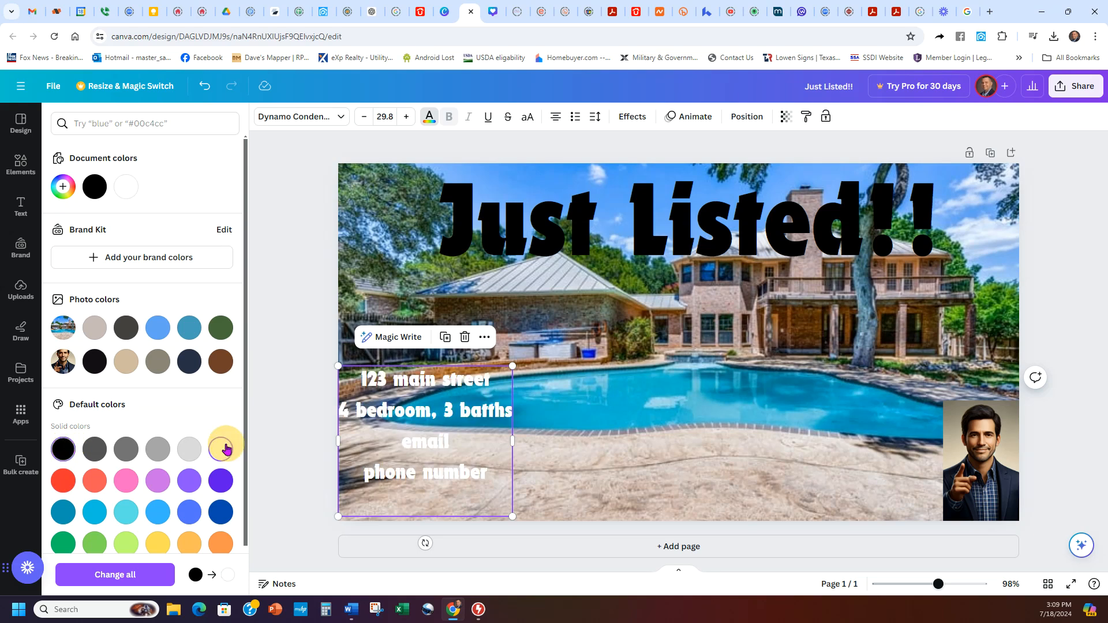
left_click(63, 448)
left_click(709, 485)
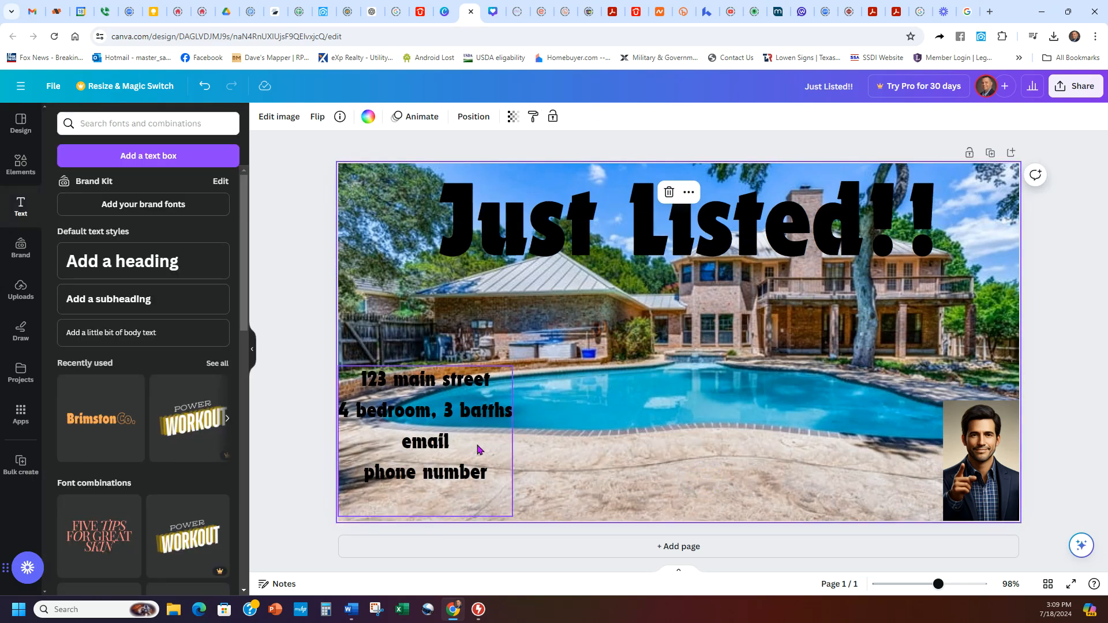
Step: Resize the details text box and widen it to the right
left_click_drag(477, 445, 482, 445)
left_click_drag(518, 366, 556, 335)
left_click(777, 439)
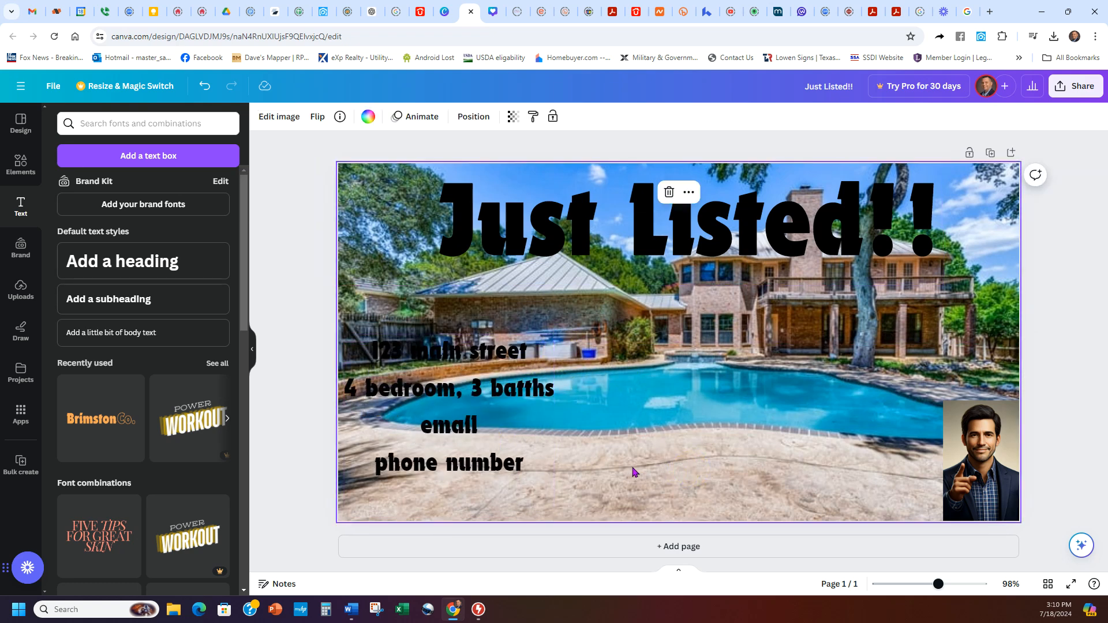
left_click(531, 381)
left_click_drag(555, 336, 461, 427)
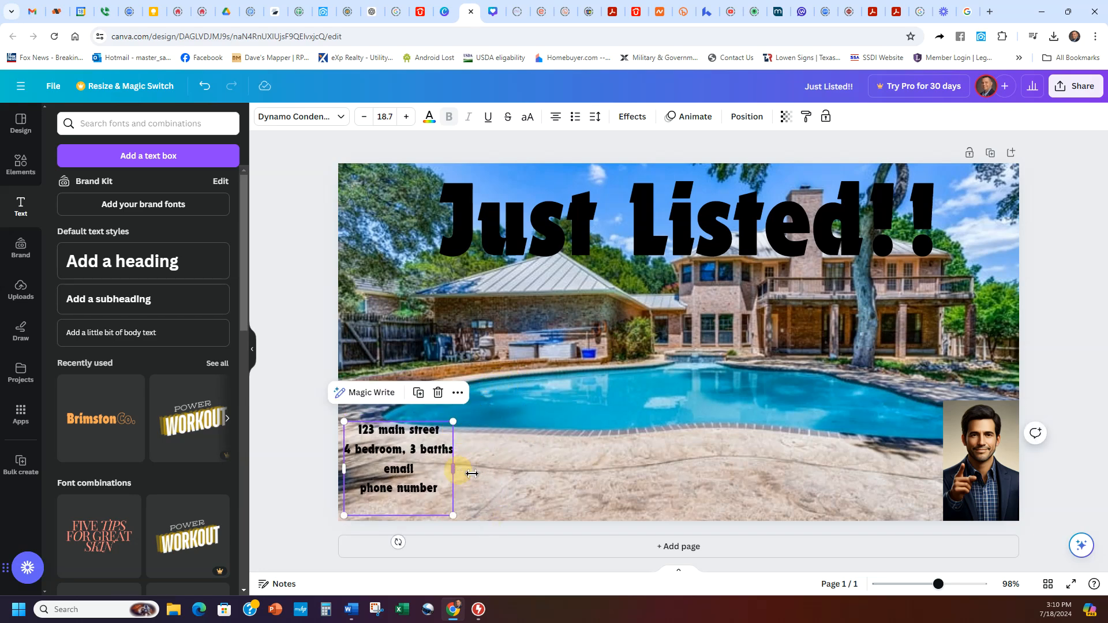
left_click_drag(472, 474, 713, 470)
Step: Join the four detail lines into one line separated by ' |'
left_click(575, 439)
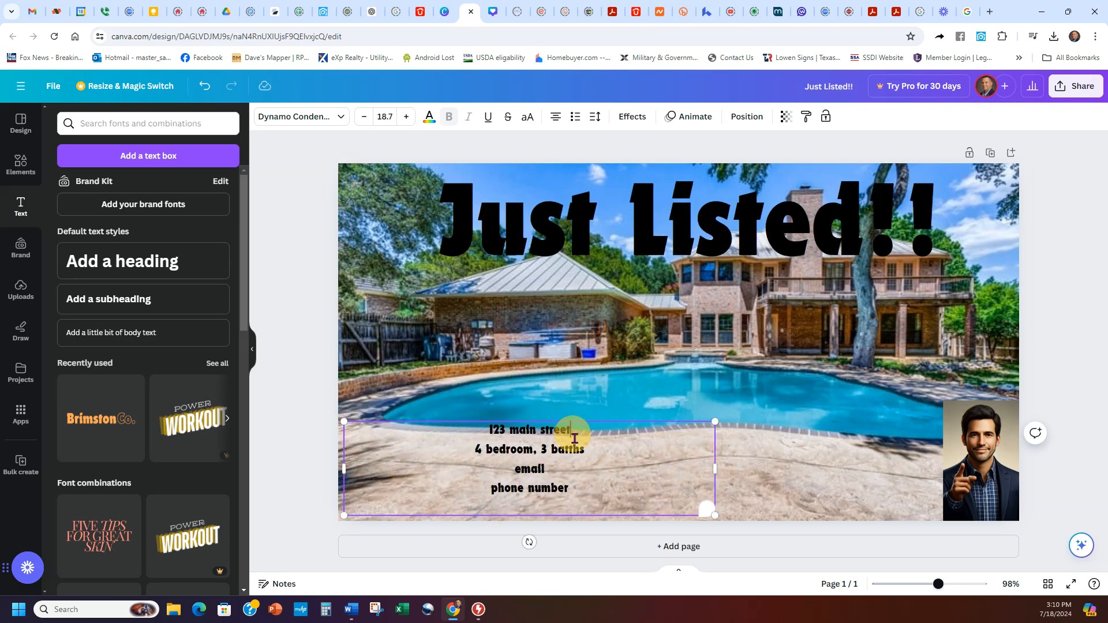
mouse_move(577, 447)
key("Return")
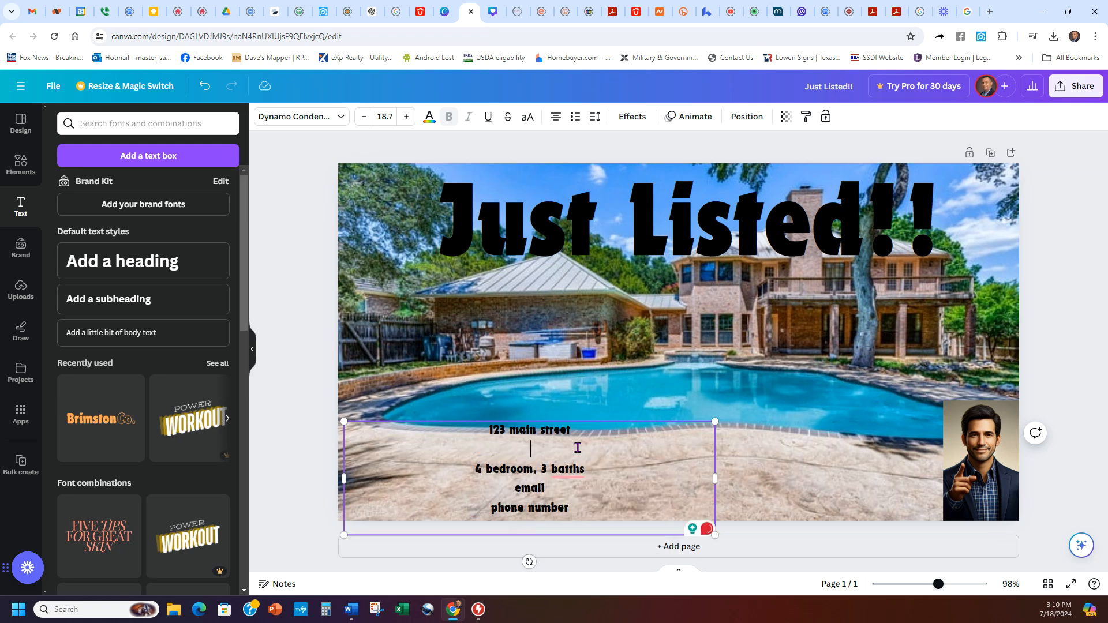
key("Delete")
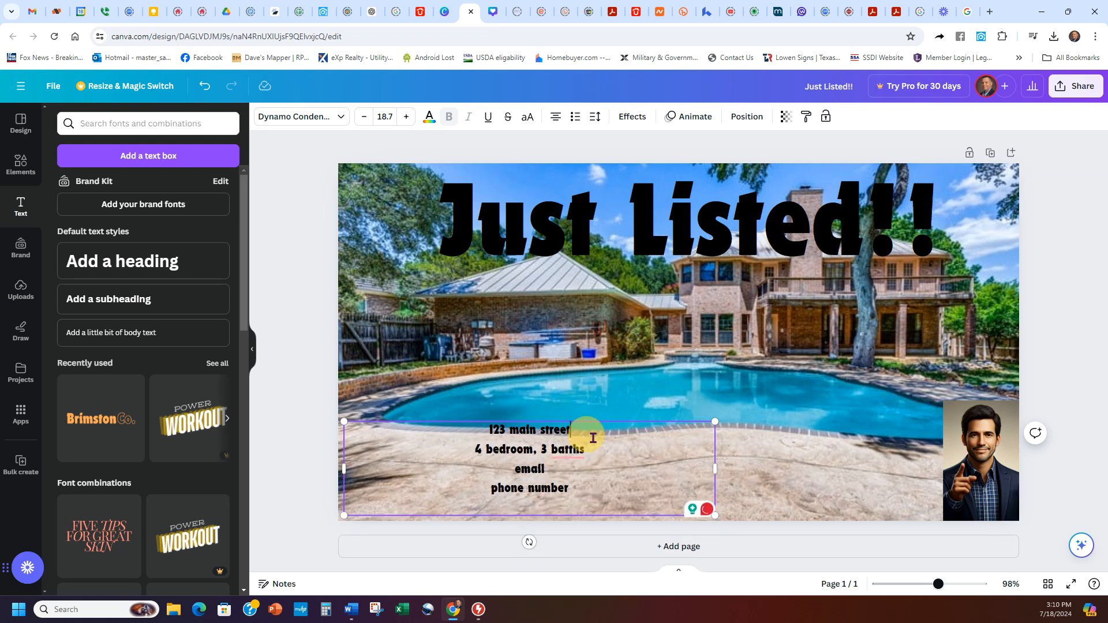
type("|")
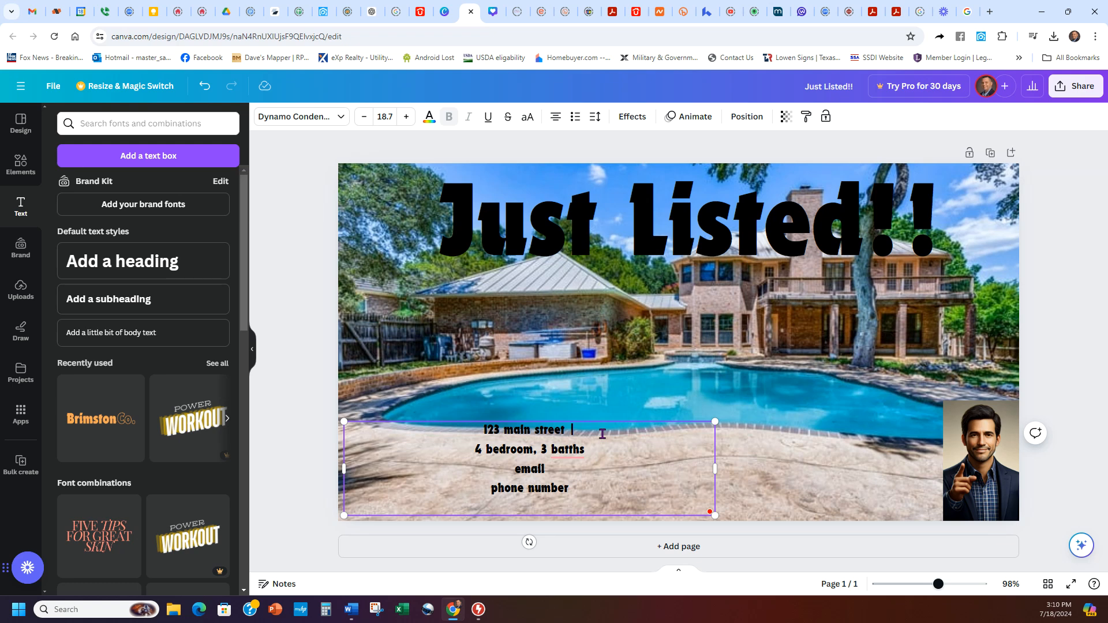
key("Delete")
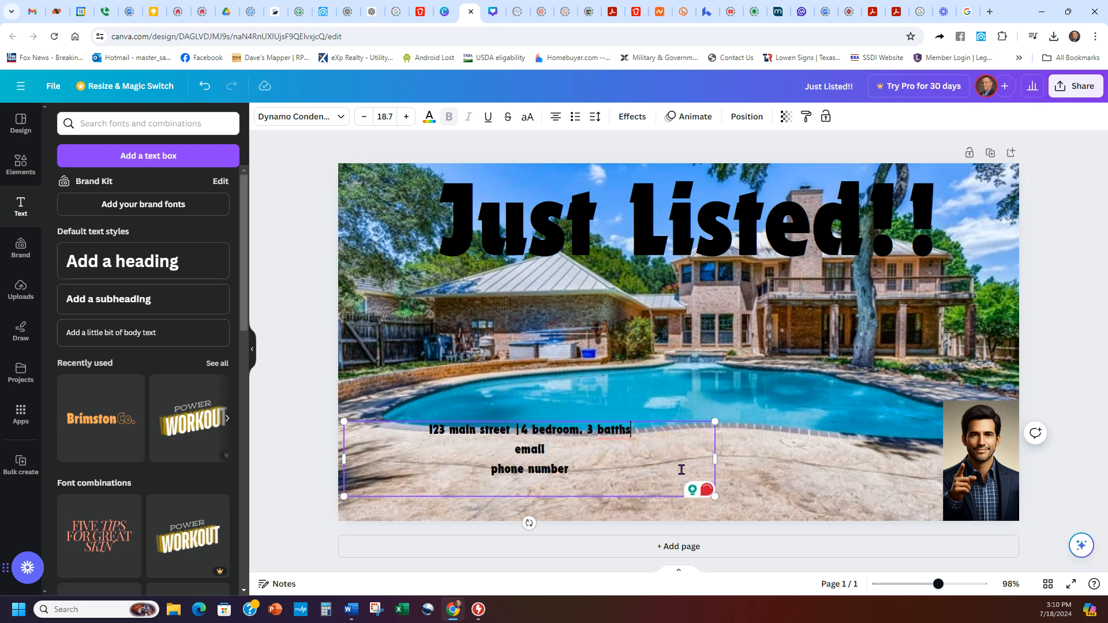
type("|")
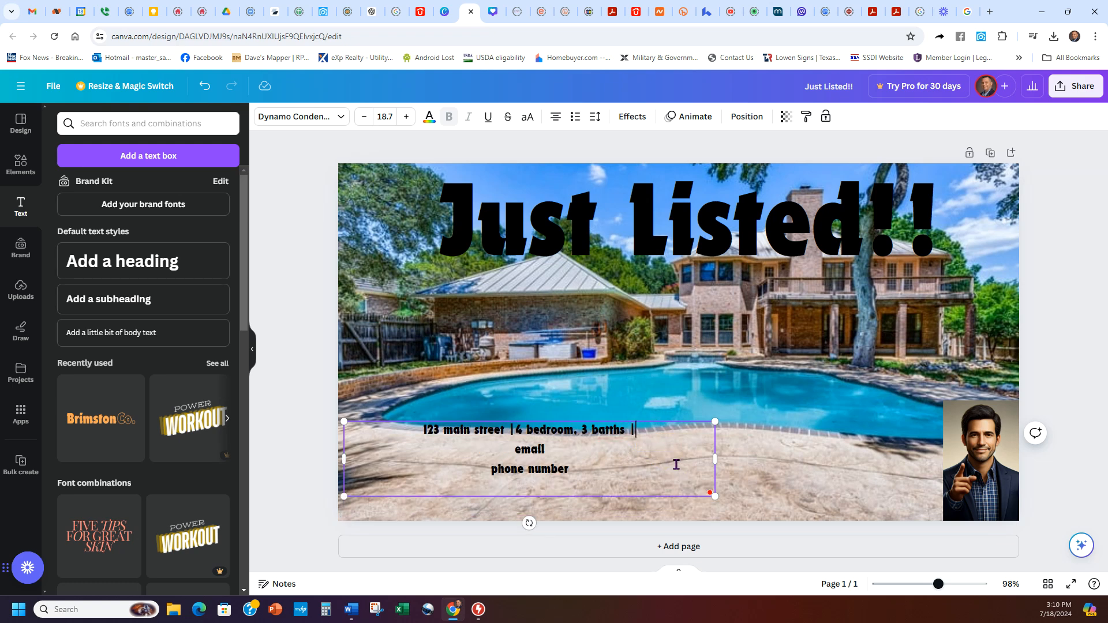
key("Delete")
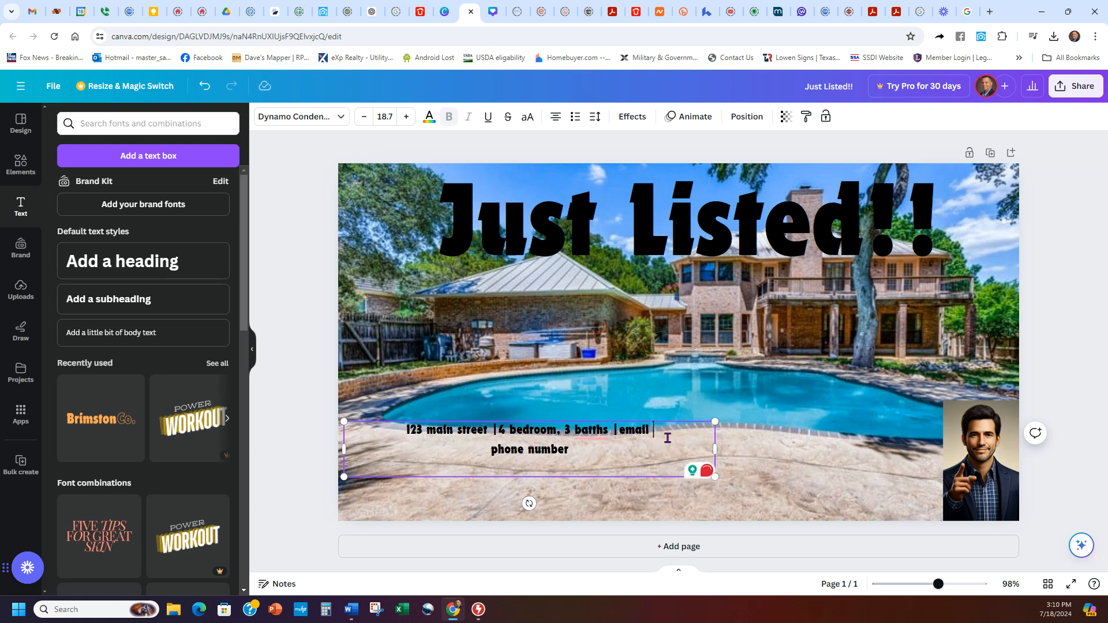
type("|")
key("Delete")
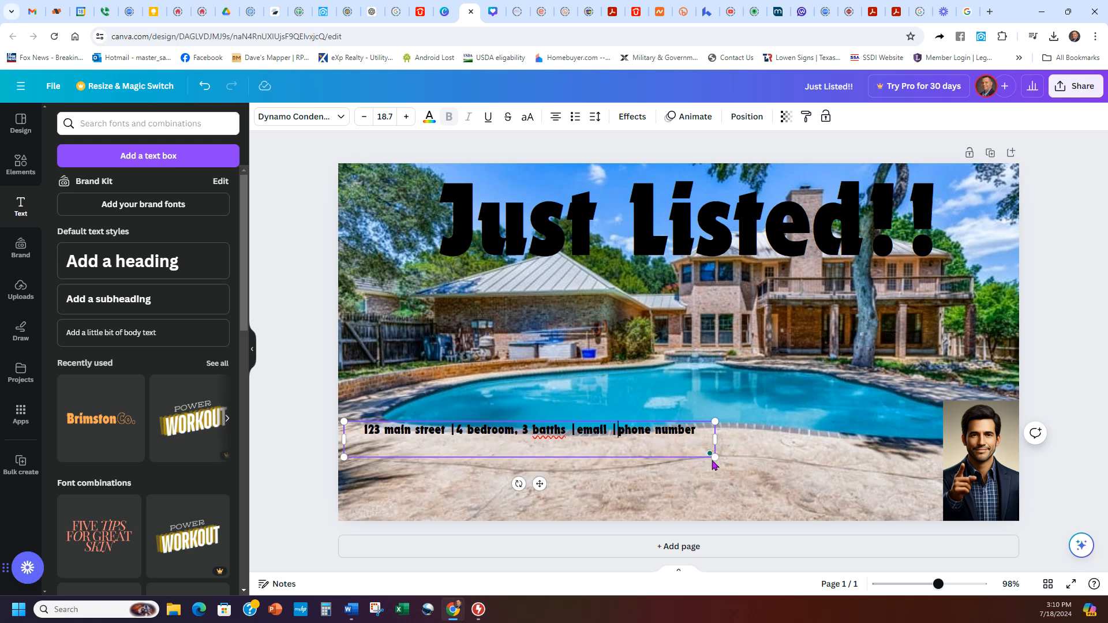
Step: Widen the box and enlarge the details line to size 22.7
left_click_drag(717, 443, 770, 444)
left_click_drag(645, 439, 649, 456)
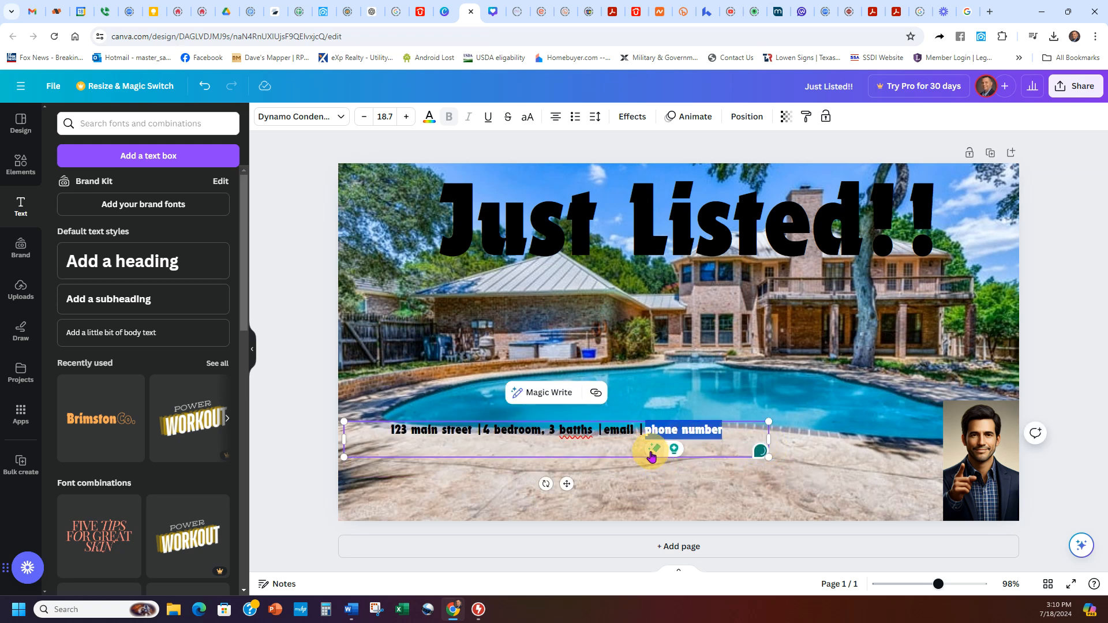
left_click_drag(769, 459, 861, 465)
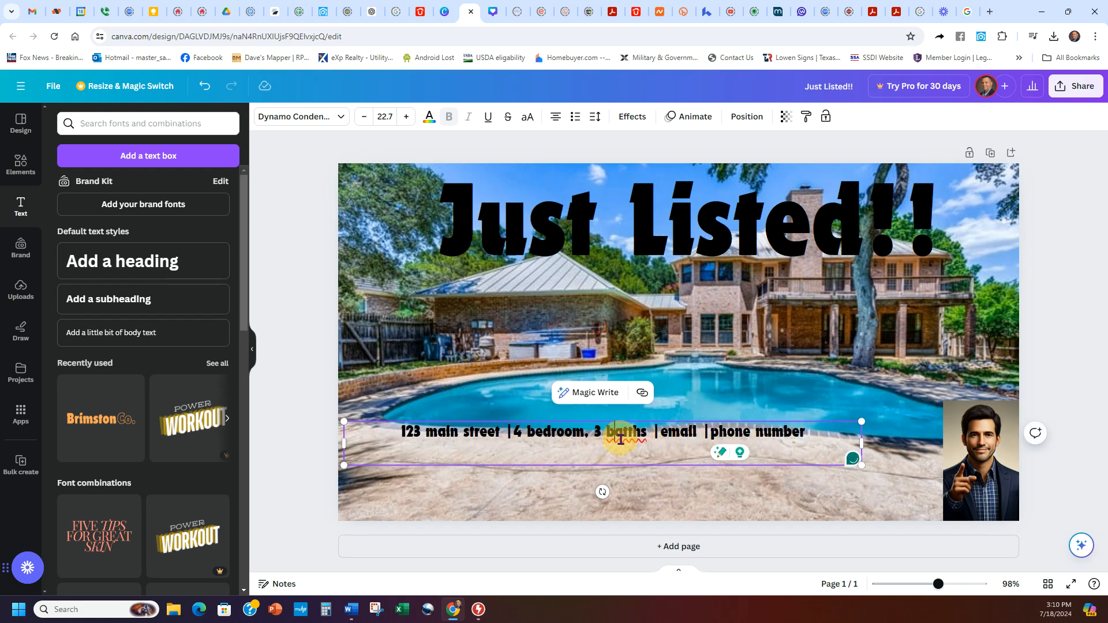
left_click(795, 450)
Step: Delete the empty second line and fix the 'batths' typo in the details line
key("BackSpace")
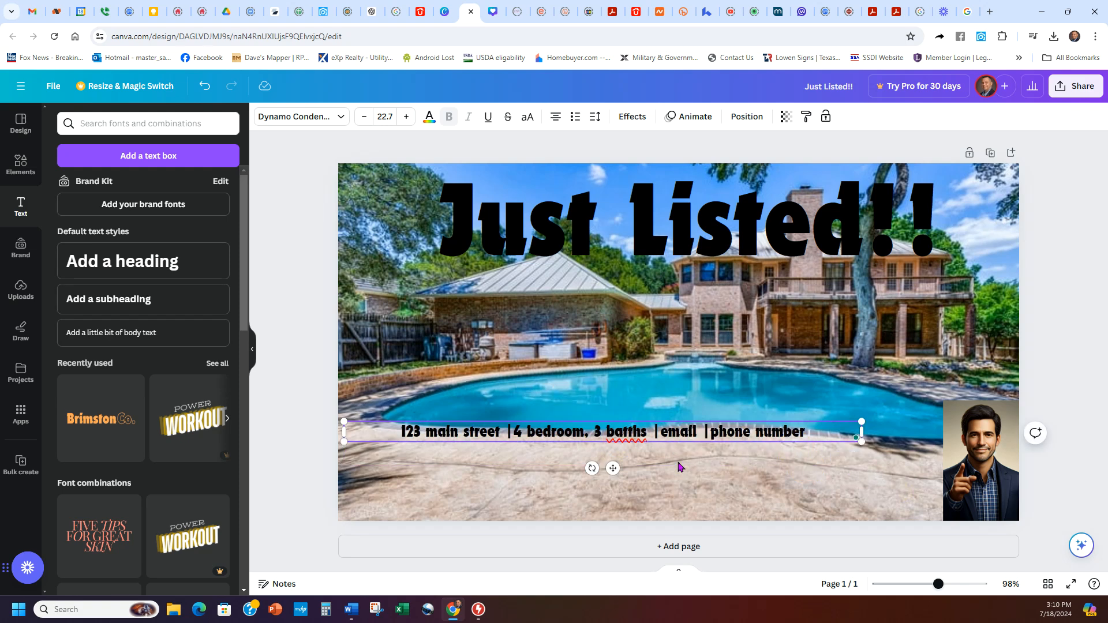
left_click(668, 490)
left_click(627, 438)
left_click(626, 433)
key("BackSpace")
left_click(641, 474)
Step: Move the details line lower on the photo and keep it black after trying white
left_click(631, 440)
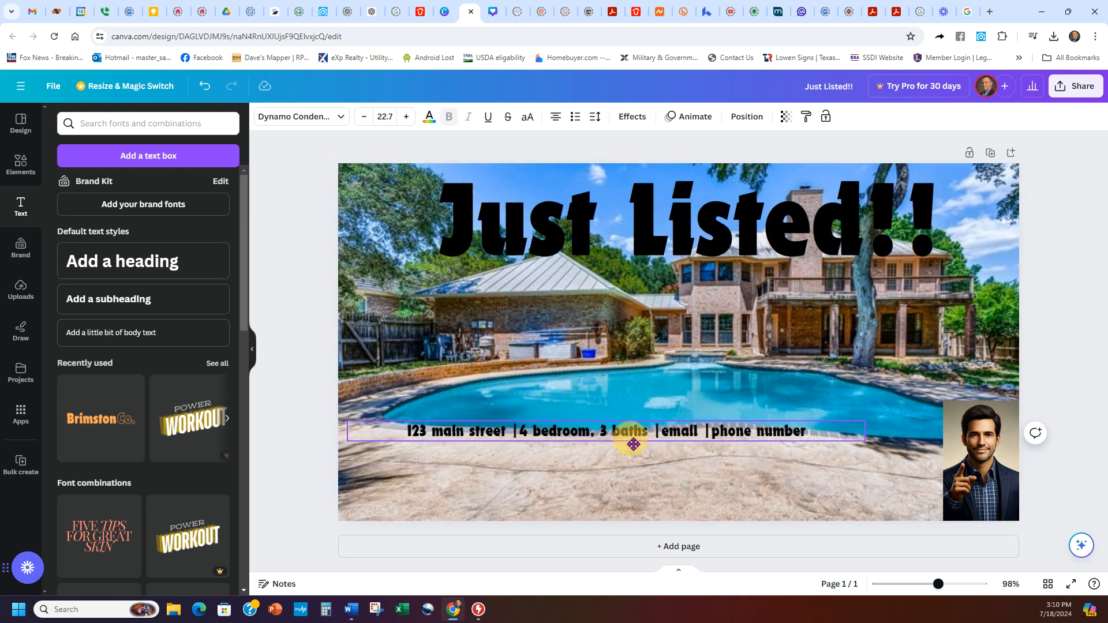
left_click_drag(631, 441, 641, 478)
left_click(672, 471)
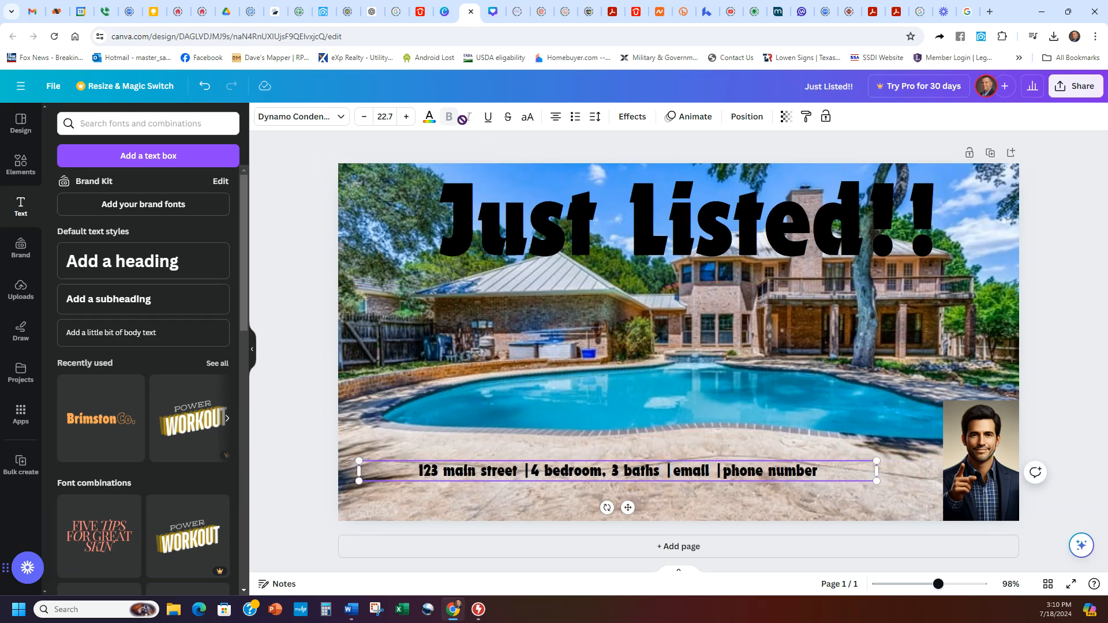
left_click(428, 117)
left_click(545, 509)
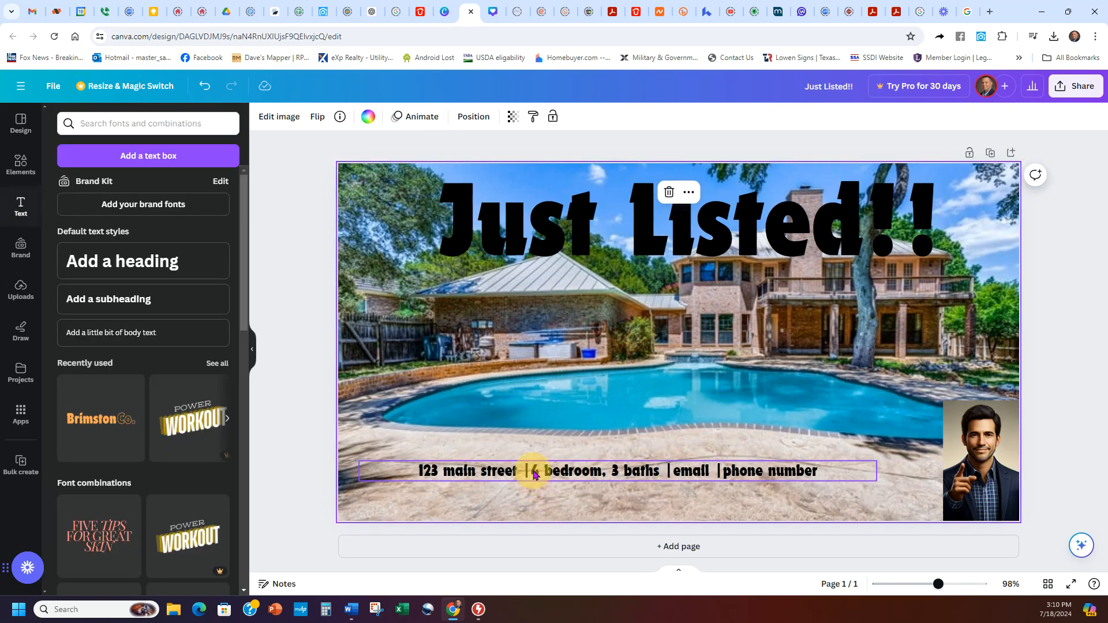
left_click(531, 470)
left_click(428, 119)
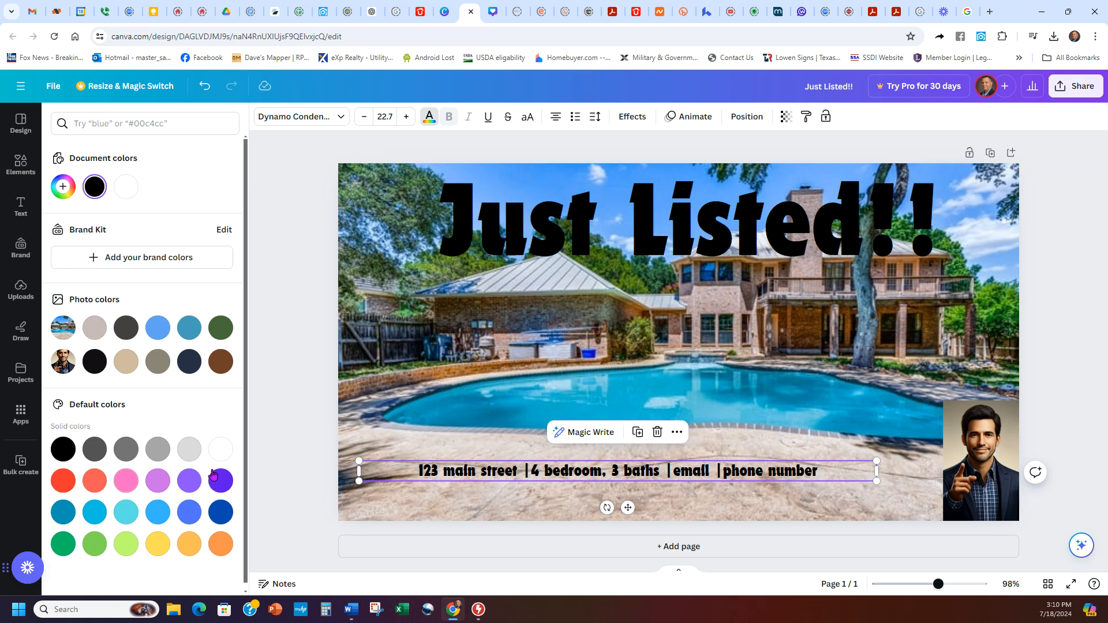
left_click(215, 455)
left_click(60, 453)
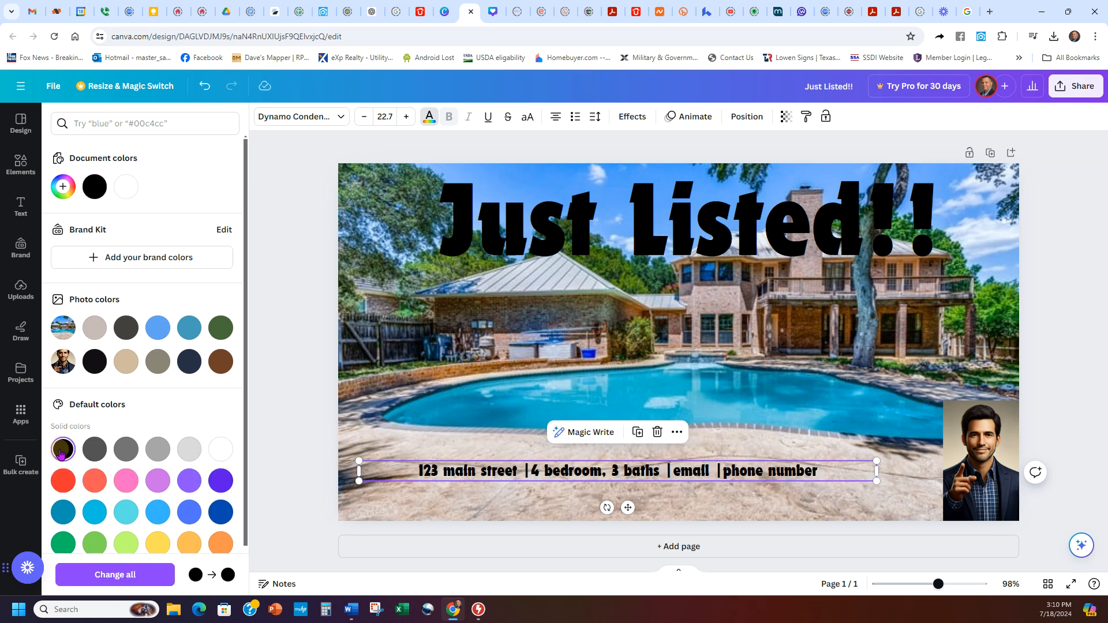
left_click(422, 516)
Step: Nudge the details line toward the lower left of the pool photo
left_click_drag(731, 469, 736, 476)
left_click_drag(512, 476, 486, 480)
left_click(412, 427)
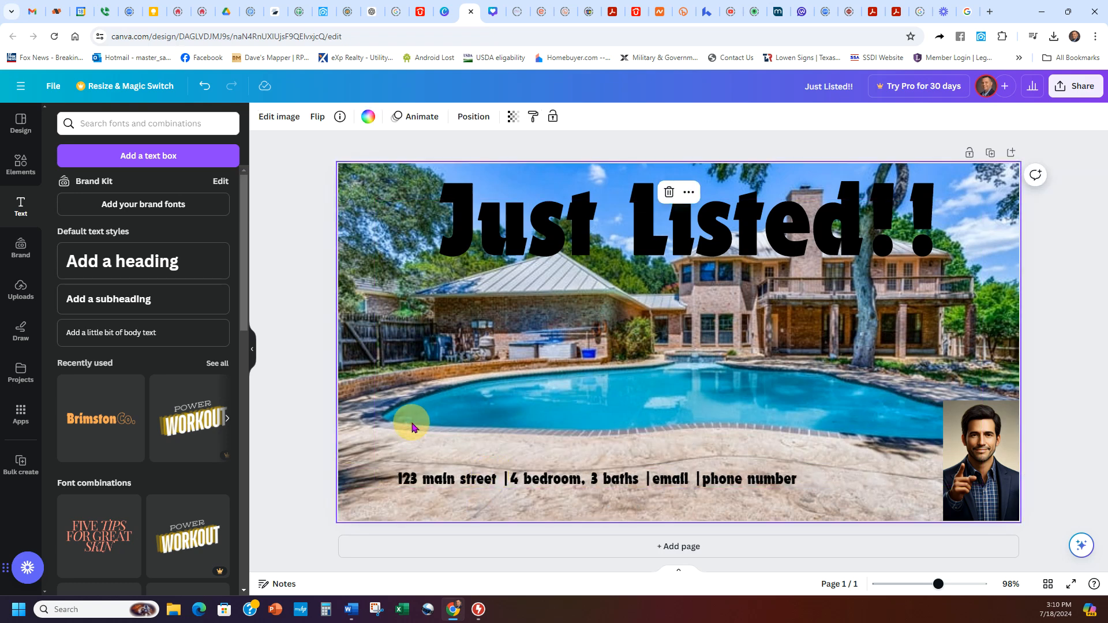
left_click(410, 504)
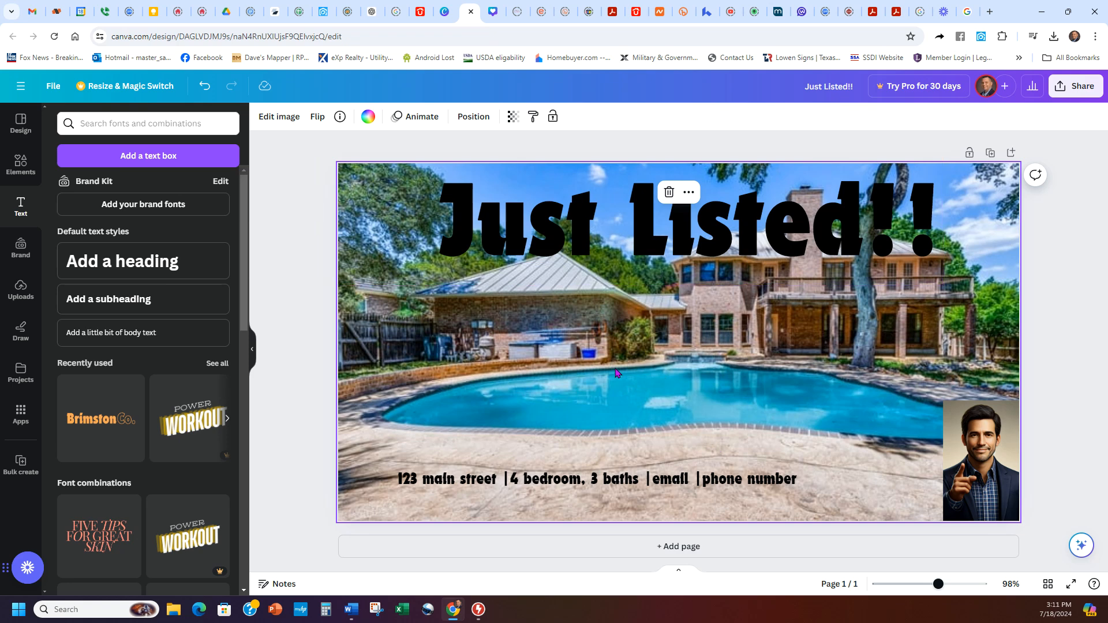
Step: Enlarge the headshot slightly from its top-left corner
scroll(94, 430, "down", 3)
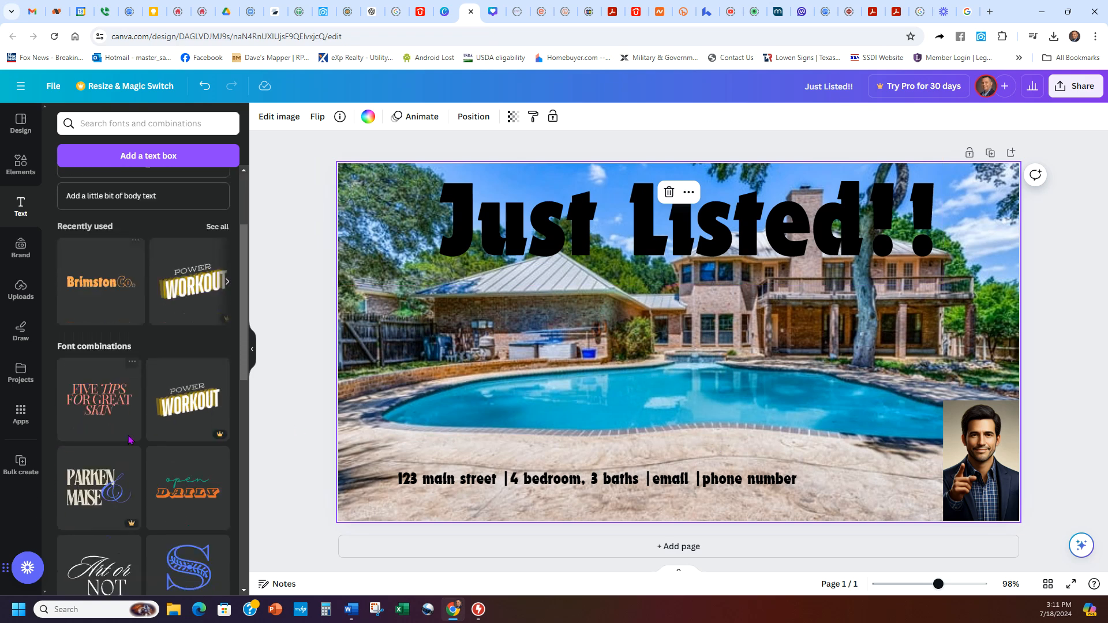
scroll(94, 430, "up", 3)
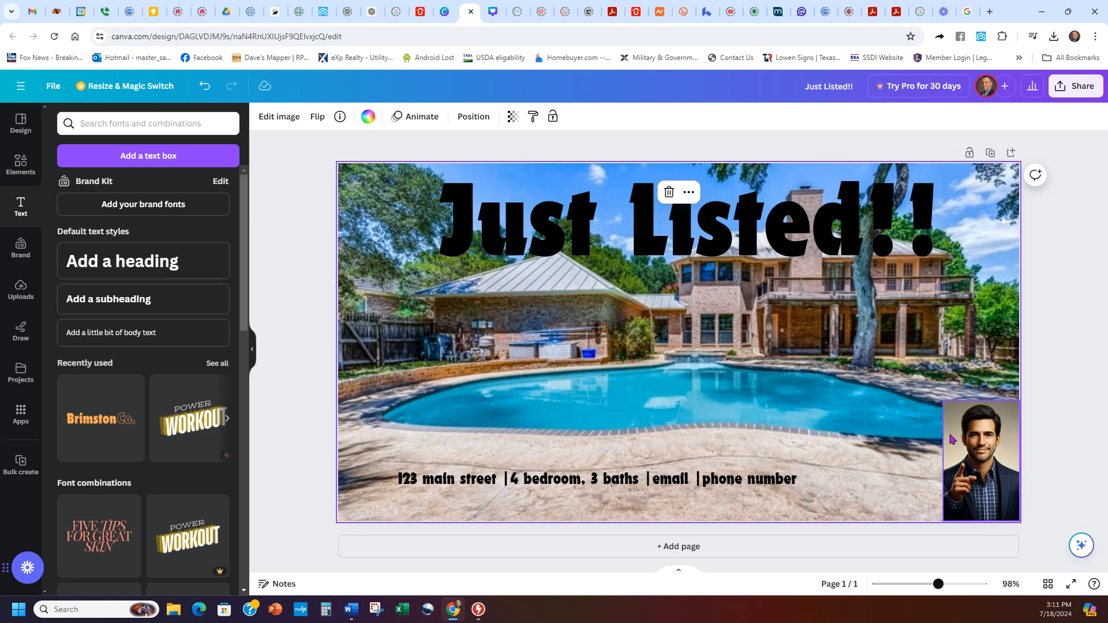
left_click(944, 414)
left_click_drag(942, 401, 939, 395)
Step: Move the details line right and up to sit beside the headshot
left_click(923, 441)
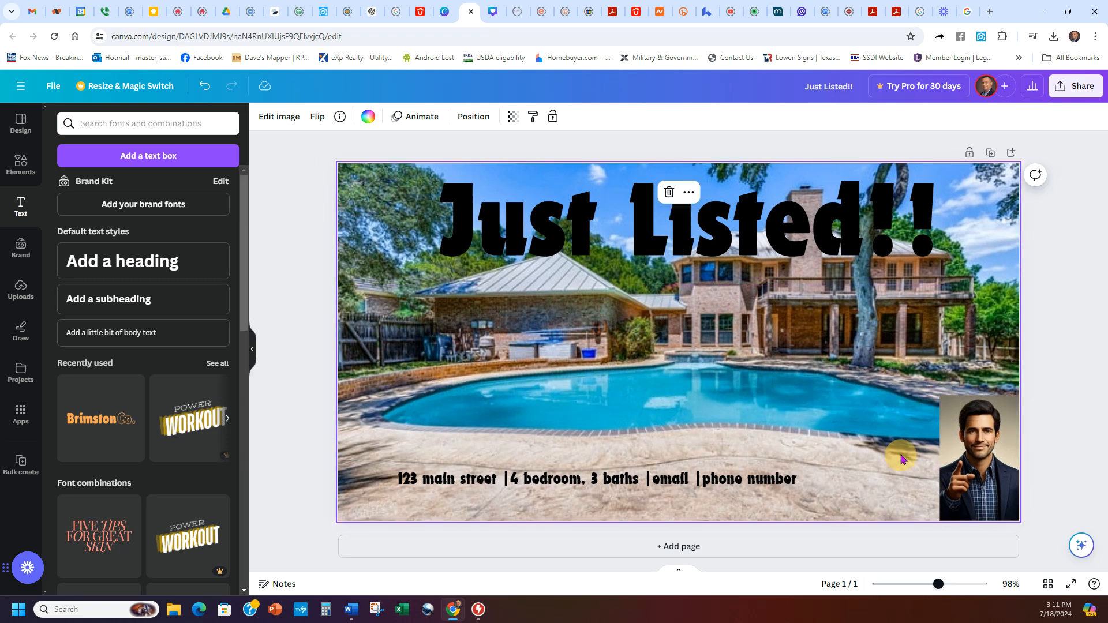
left_click_drag(745, 480, 838, 462)
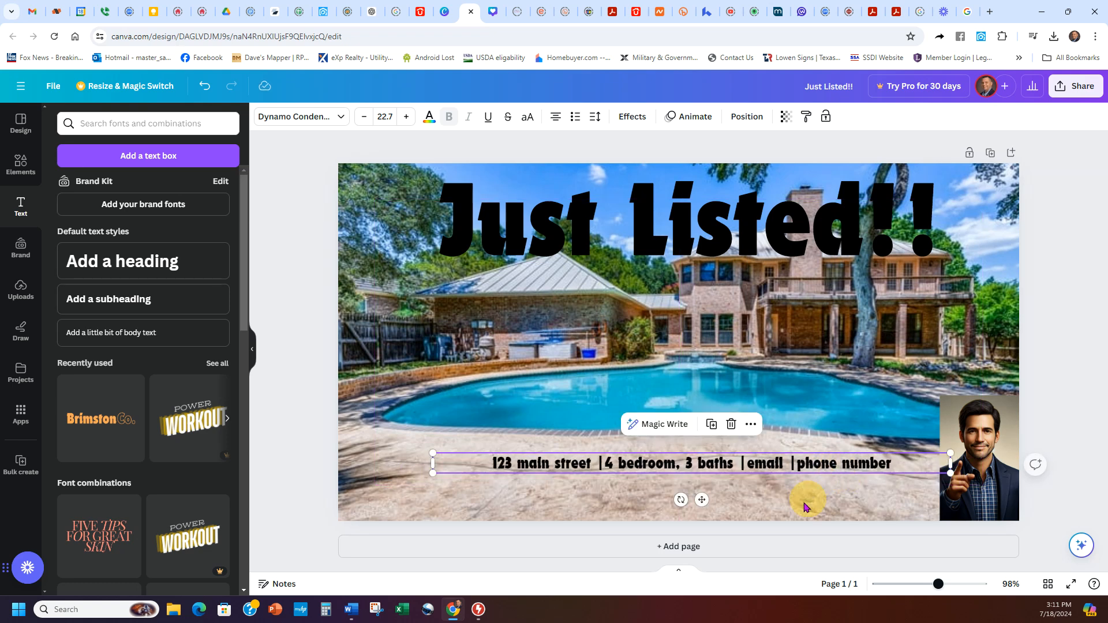
left_click(480, 507)
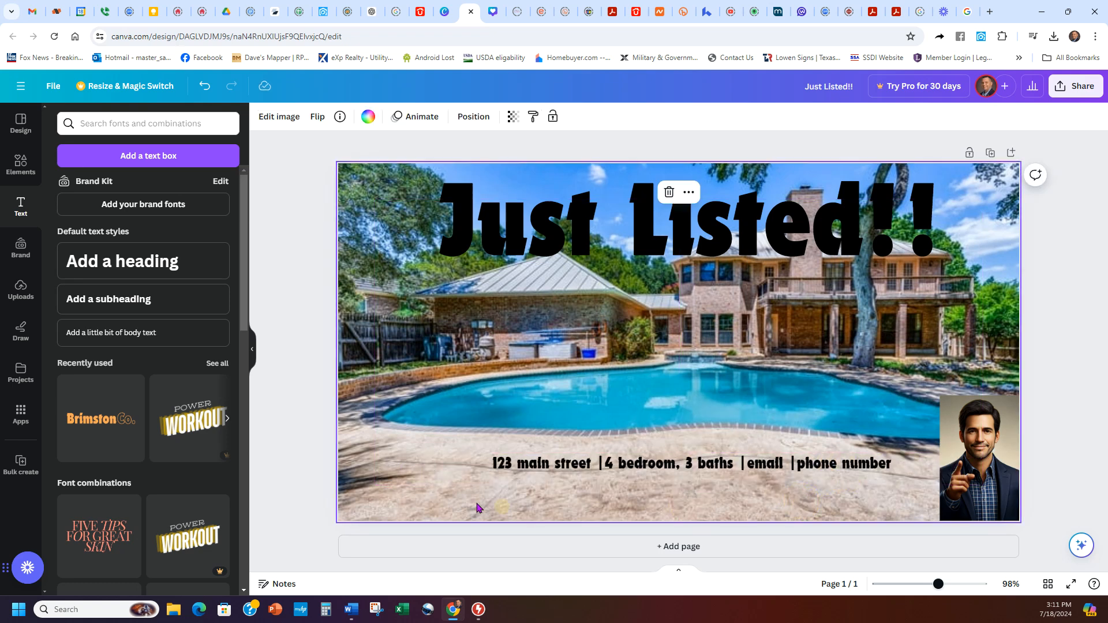
Step: Add the uploaded eXp Realty logo and shrink it into the bottom-left corner
left_click(20, 289)
left_click(147, 436)
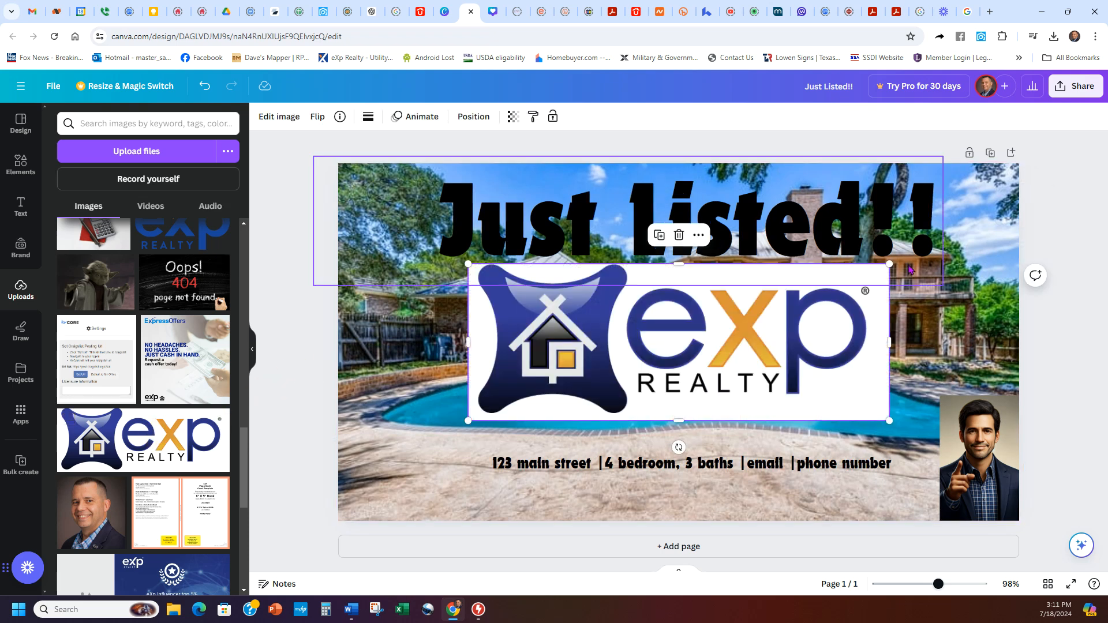
left_click_drag(889, 264, 405, 501)
left_click(611, 501)
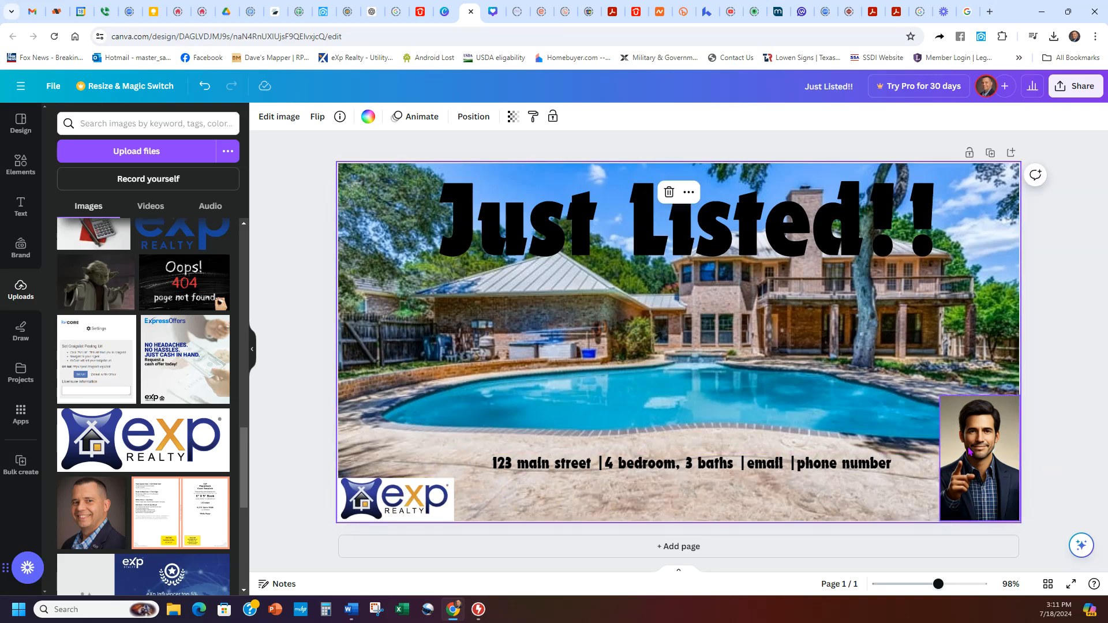
Step: Fine-tune the details line position and nudge the Just Listed!! headline up slightly
left_click(970, 451)
left_click_drag(677, 473, 665, 476)
left_click(685, 491)
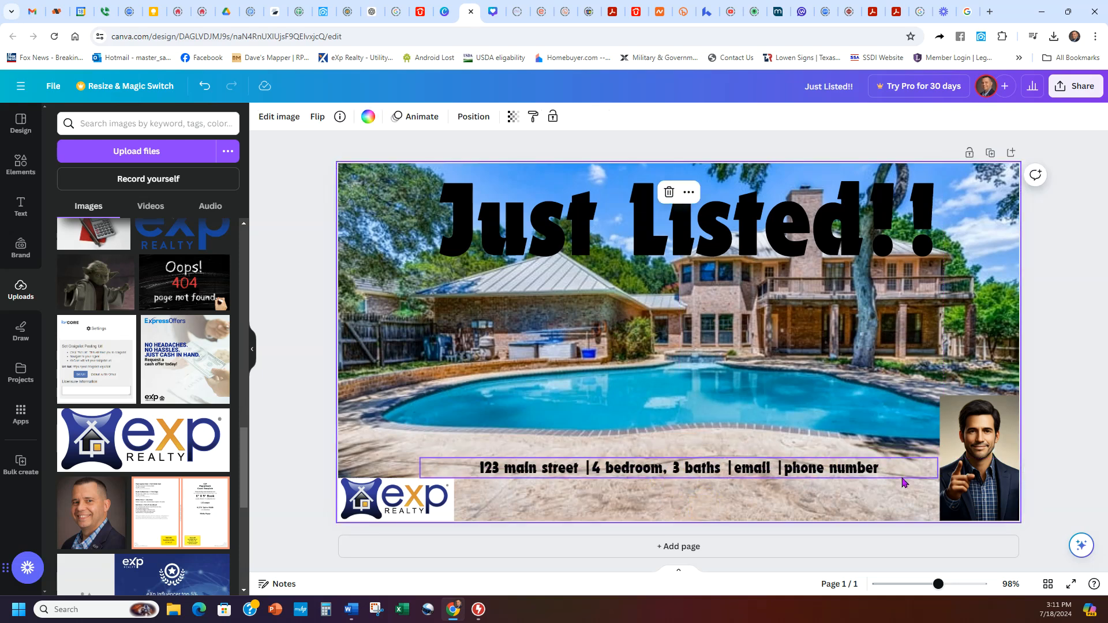
left_click_drag(680, 260, 701, 270)
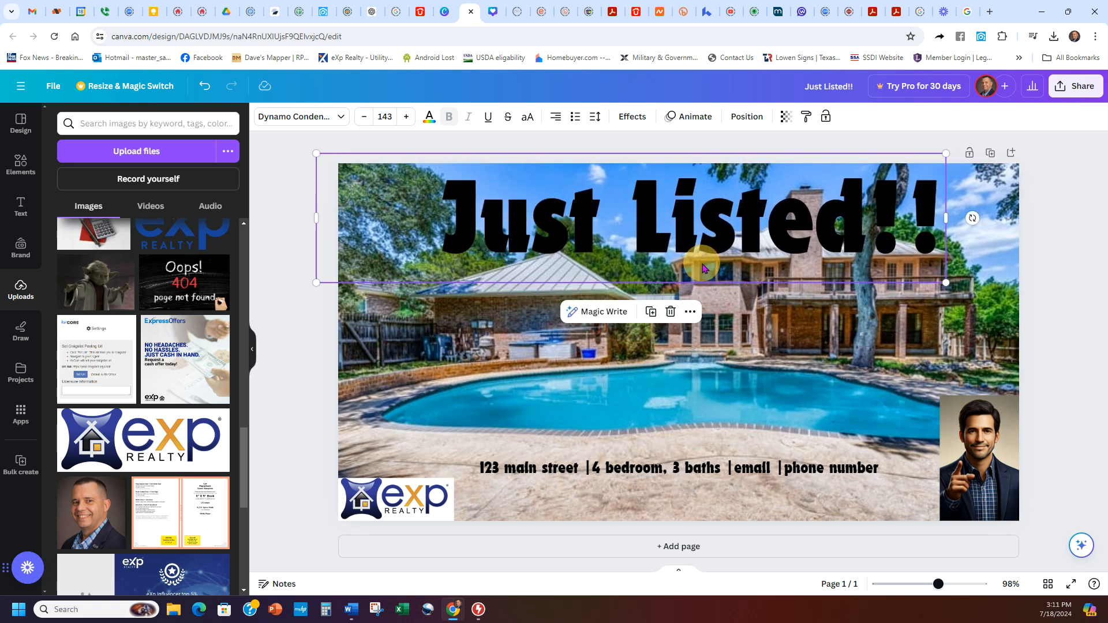
left_click(745, 406)
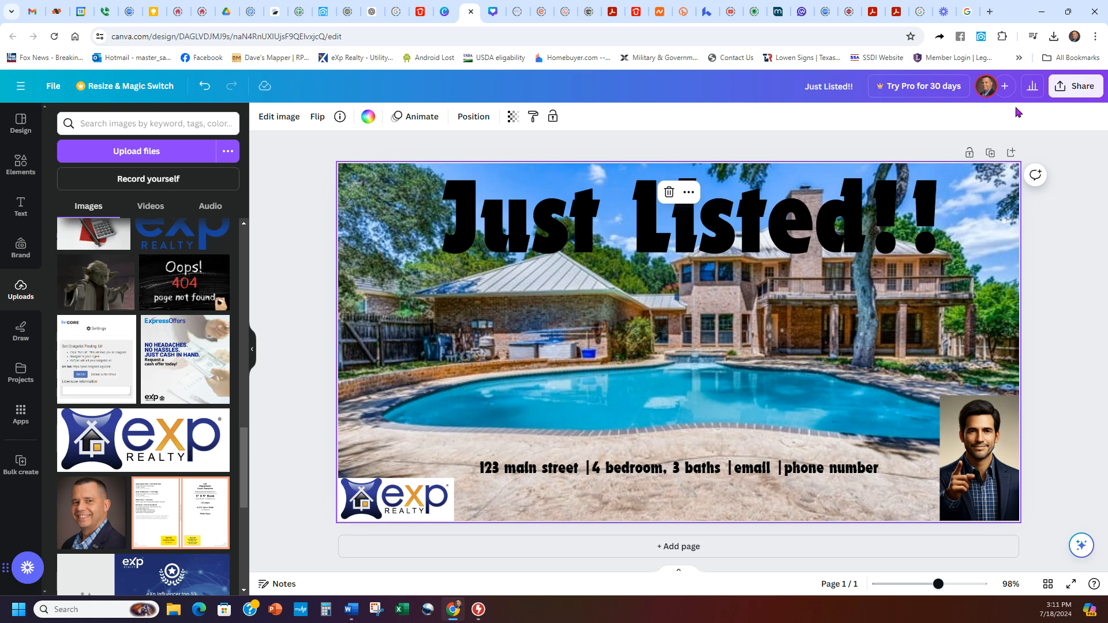
left_click(1079, 88)
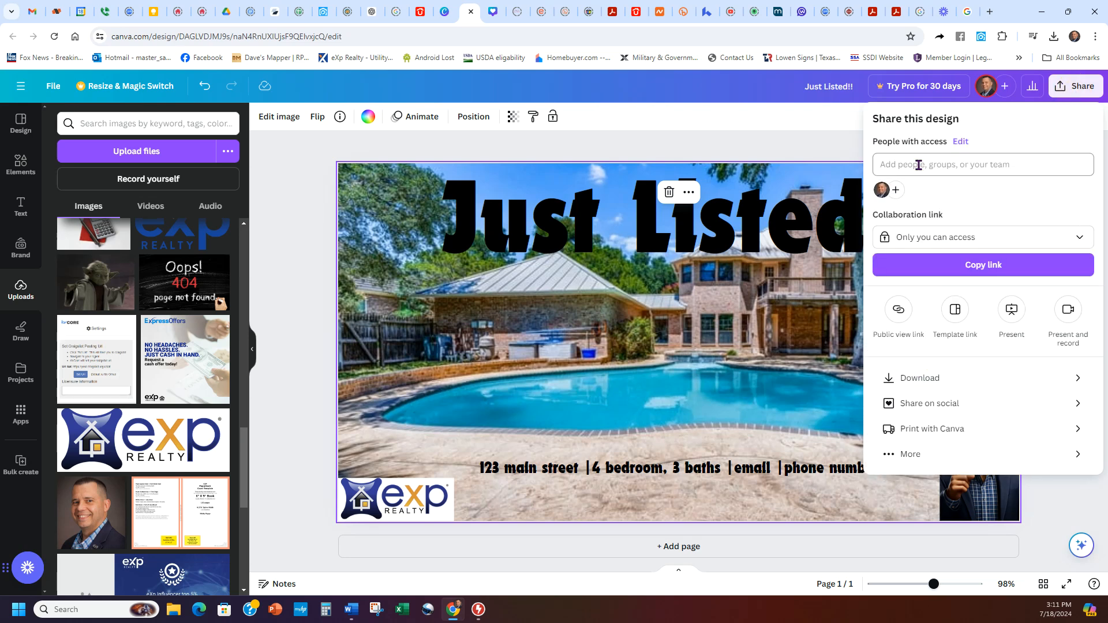
Step: Download the design as Just Listed!!.png to Downloads, then go to Facebook in a new tab
left_click(919, 375)
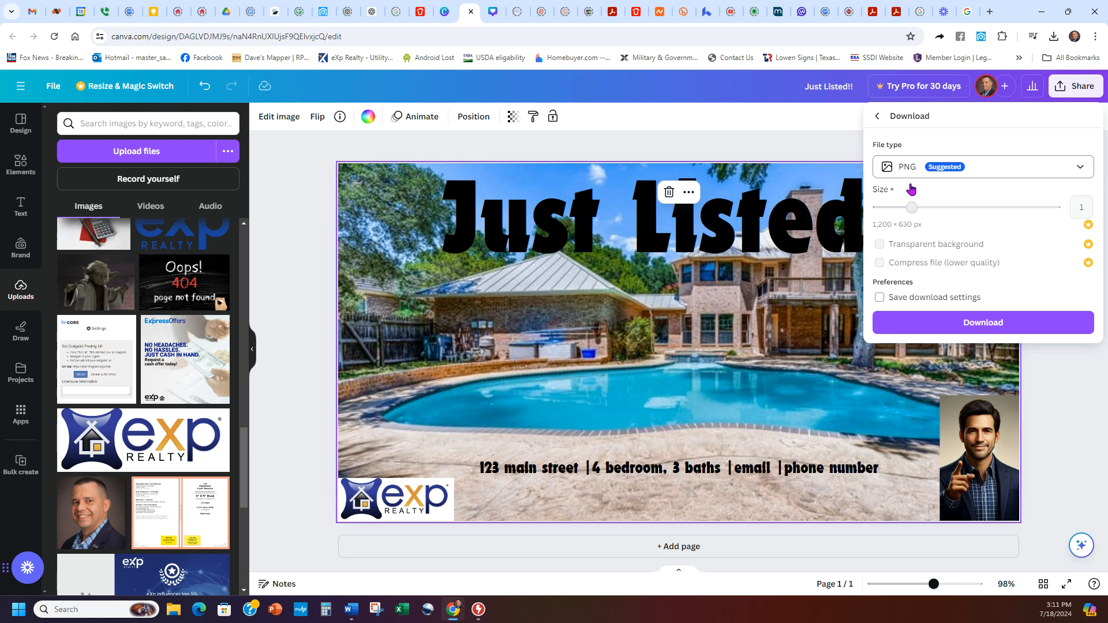
left_click(900, 323)
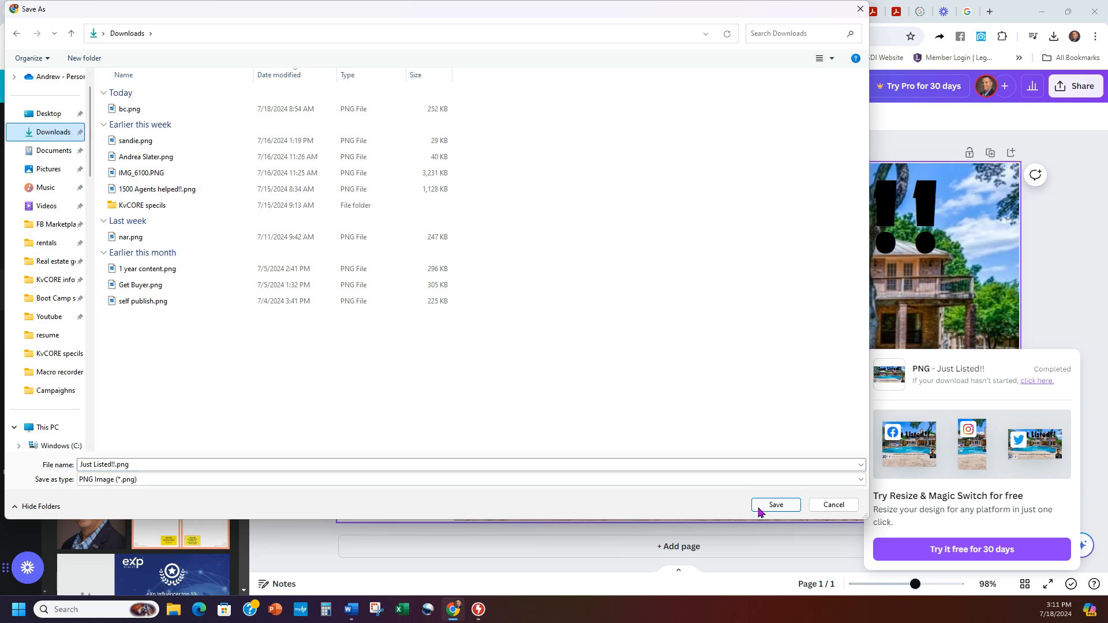
left_click(773, 504)
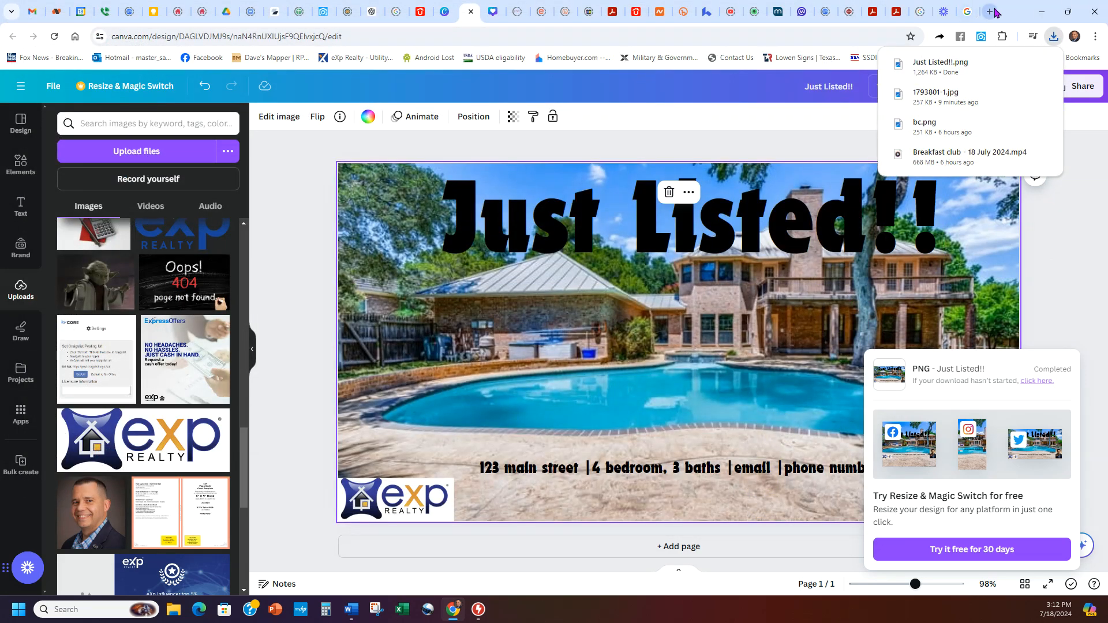
left_click(989, 11)
left_click(202, 59)
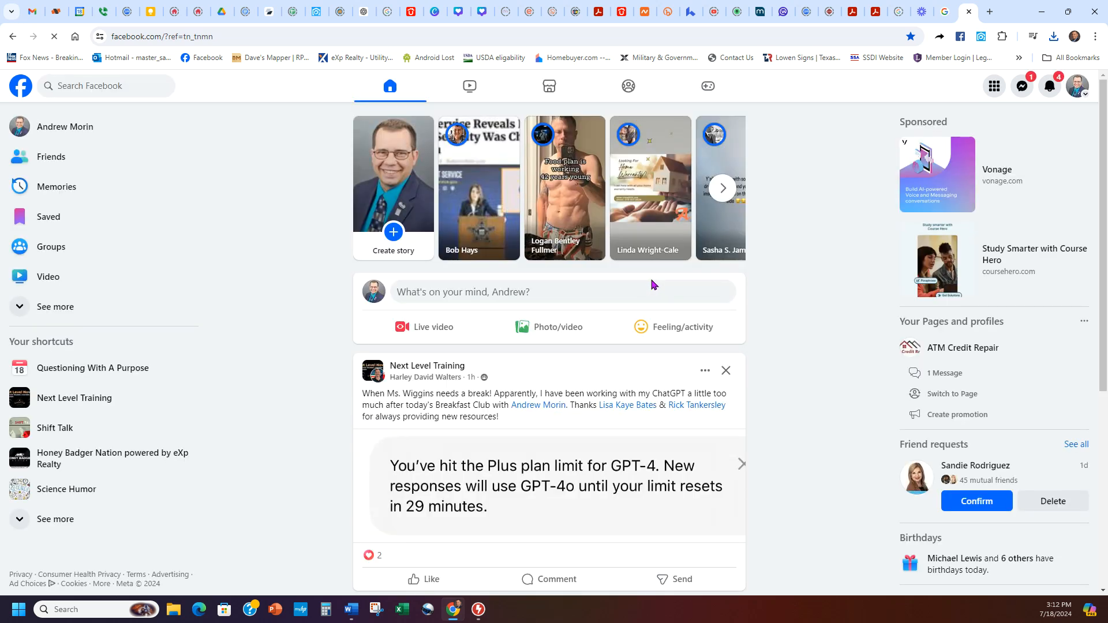
Step: Start a new Facebook post and attach Just Listed!!.png from the computer
left_click(639, 290)
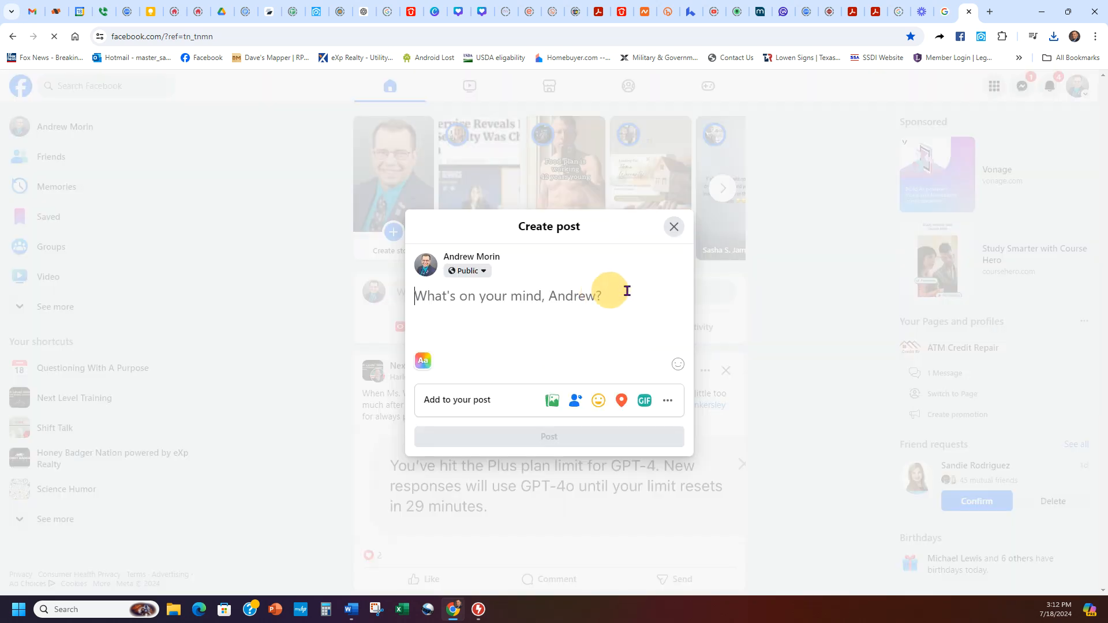
left_click(552, 400)
left_click(549, 323)
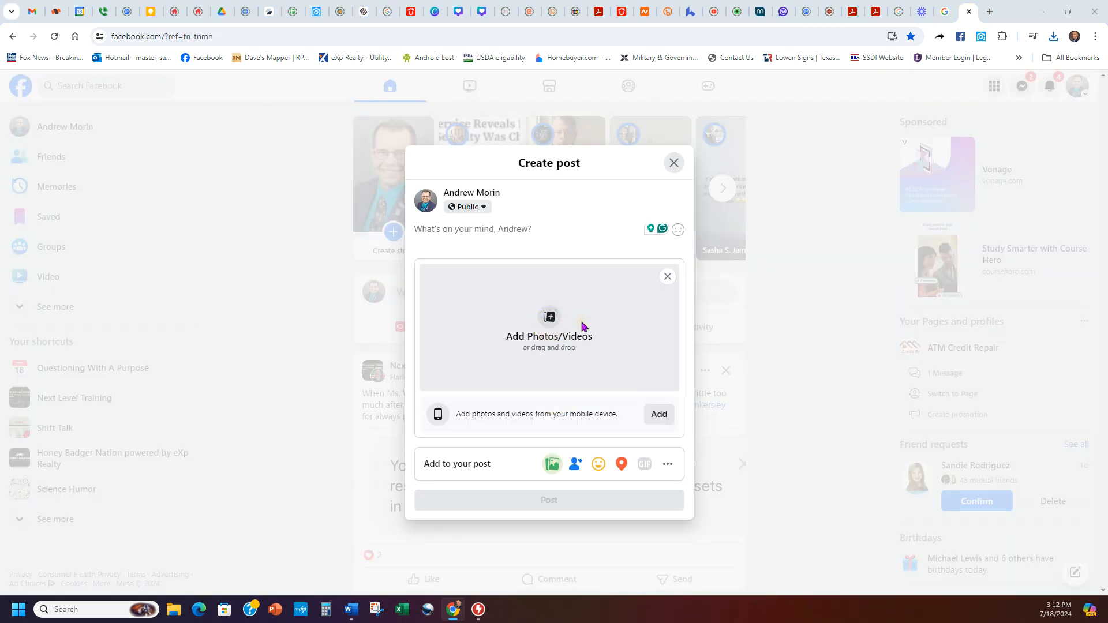
double_click(195, 110)
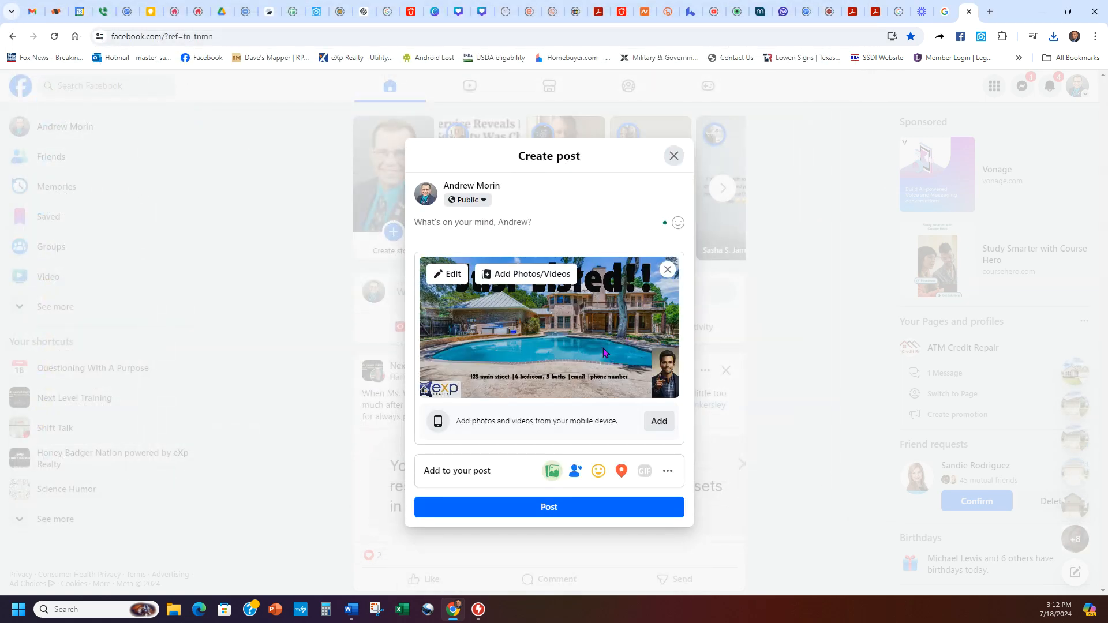
Step: Preview the attached image in the photo editor, then close the post dialog
left_click(552, 222)
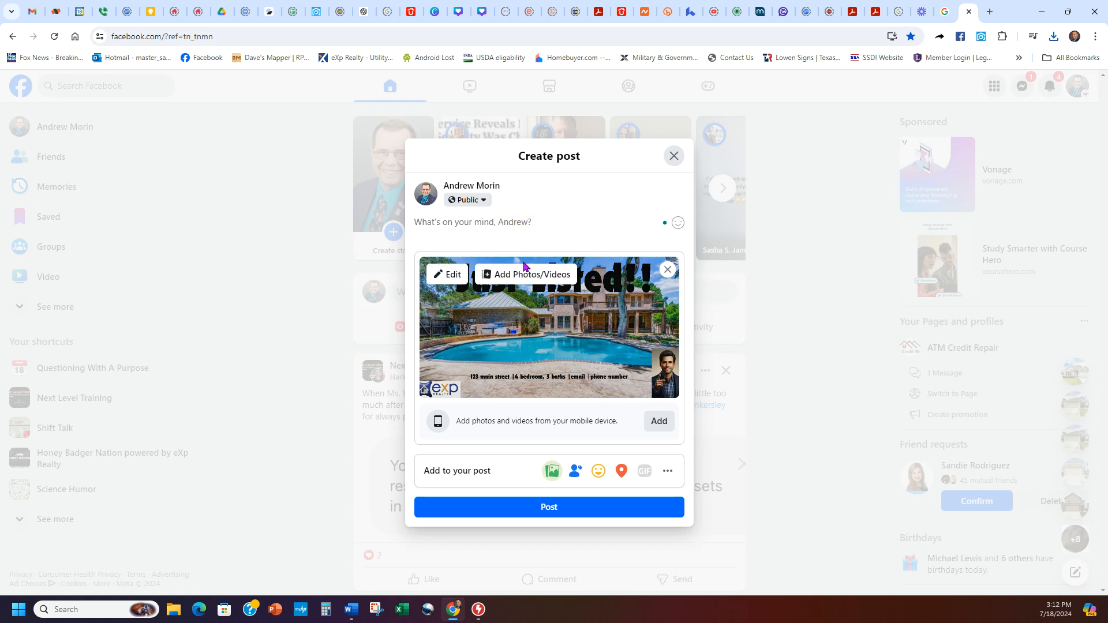
left_click(453, 275)
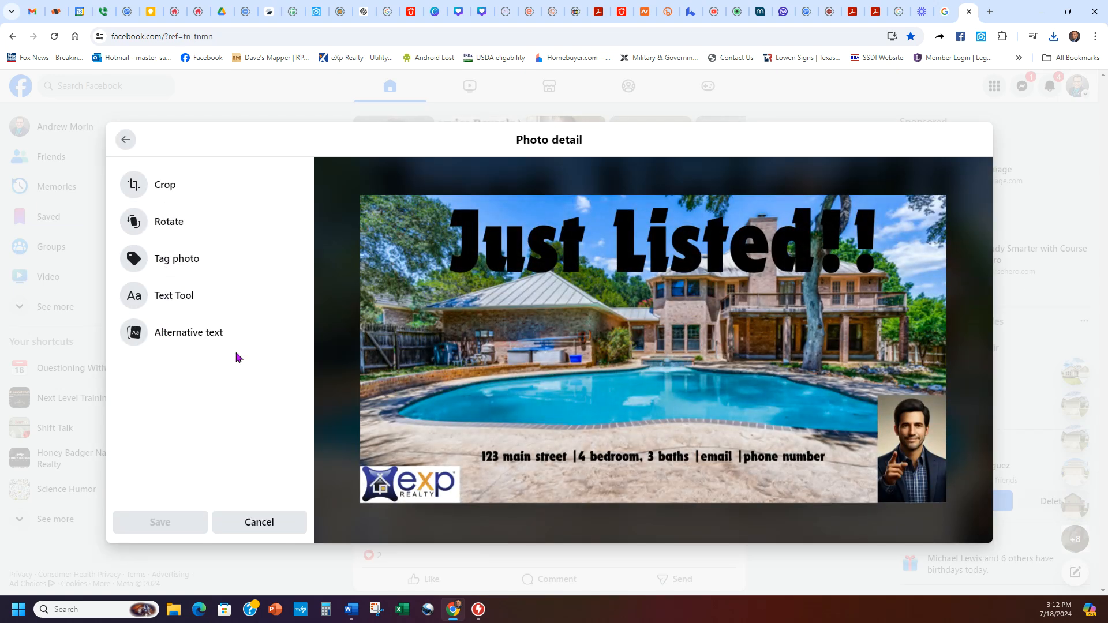
left_click(1009, 115)
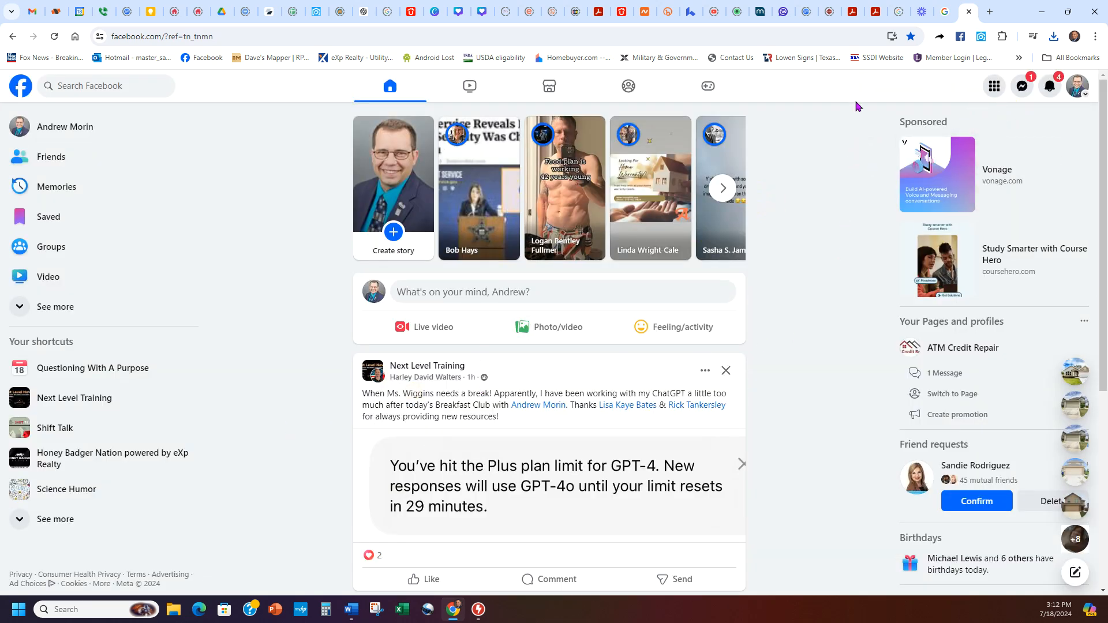
Step: Return to the Canva design tab, dismiss the download notice, and leave the headline unchanged
left_click(922, 11)
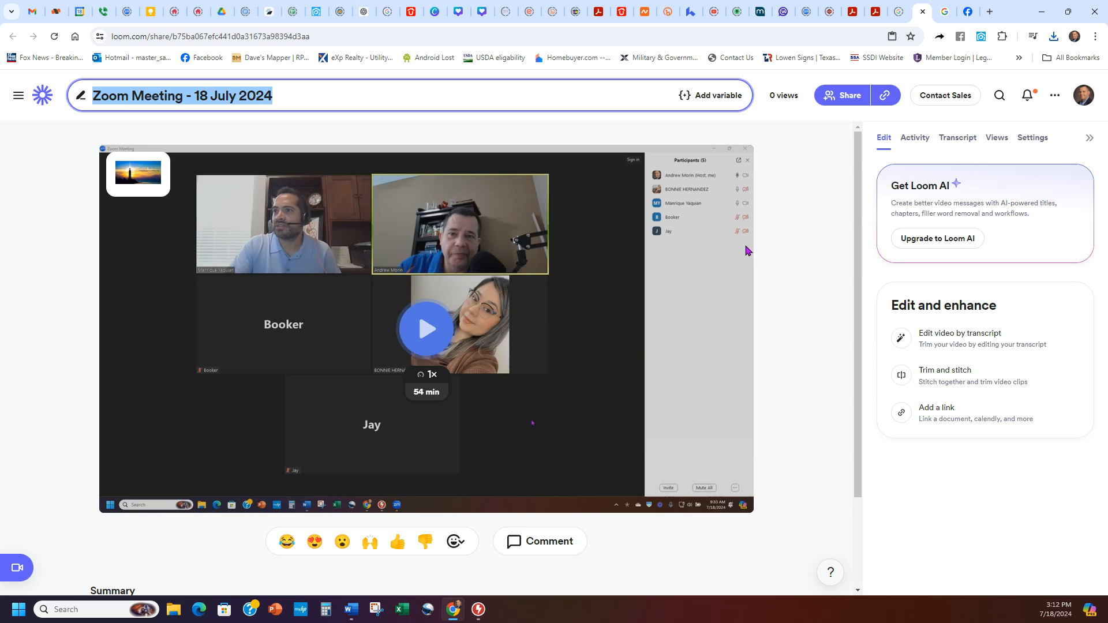
left_click(853, 13)
left_click(458, 10)
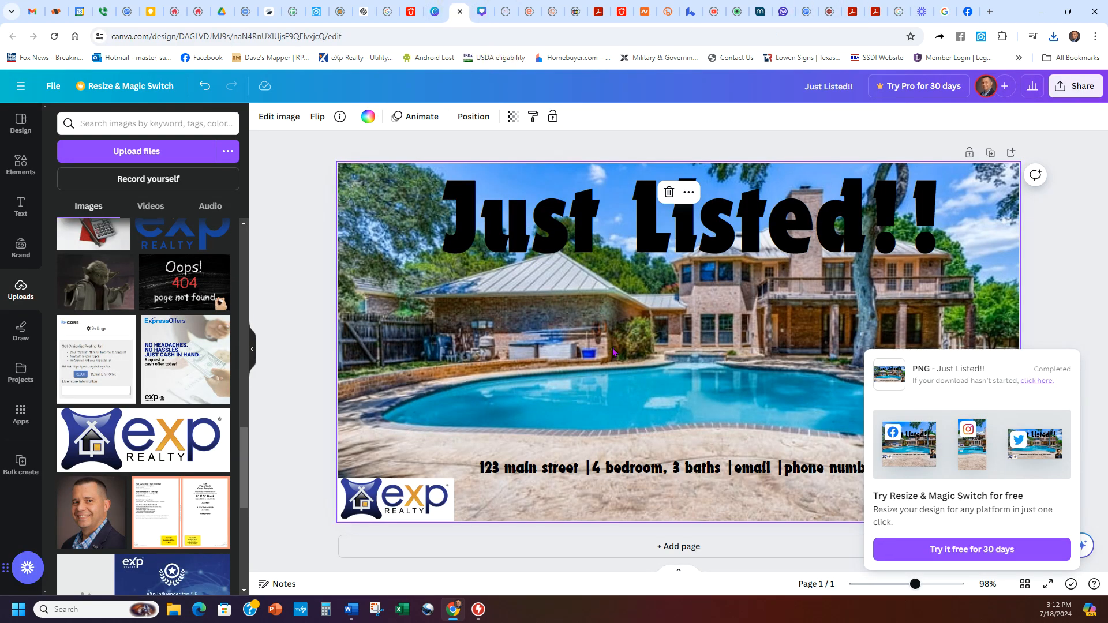
left_click(497, 391)
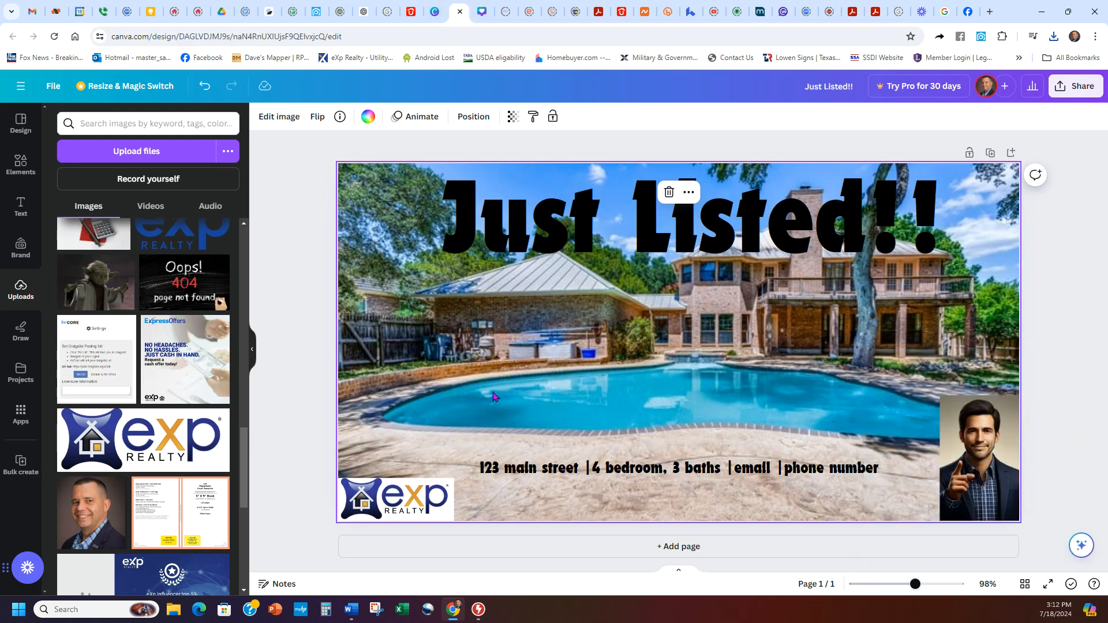
left_click(710, 228)
left_click(711, 227)
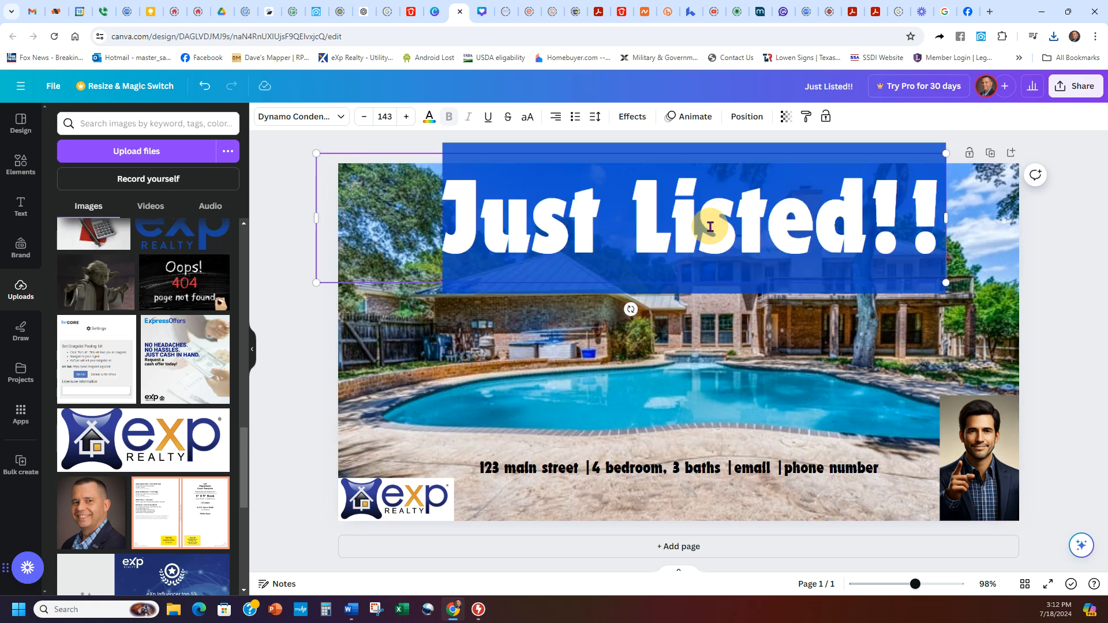
left_click(598, 348)
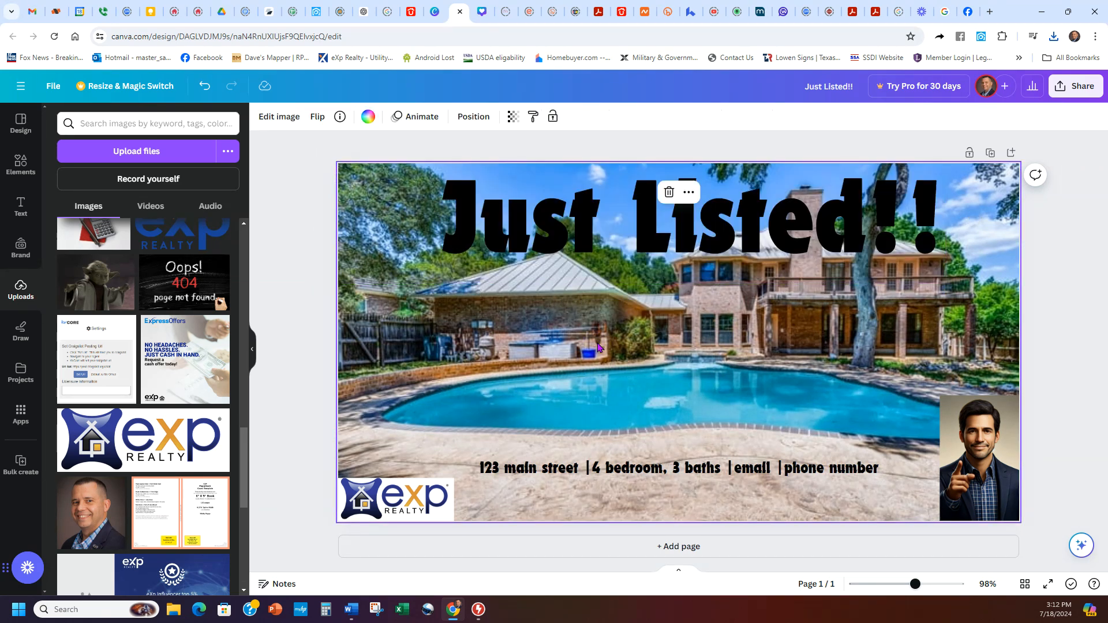
Step: Close the design tab and reopen the Just Listed!! design from Projects
left_click(459, 11)
left_click(36, 260)
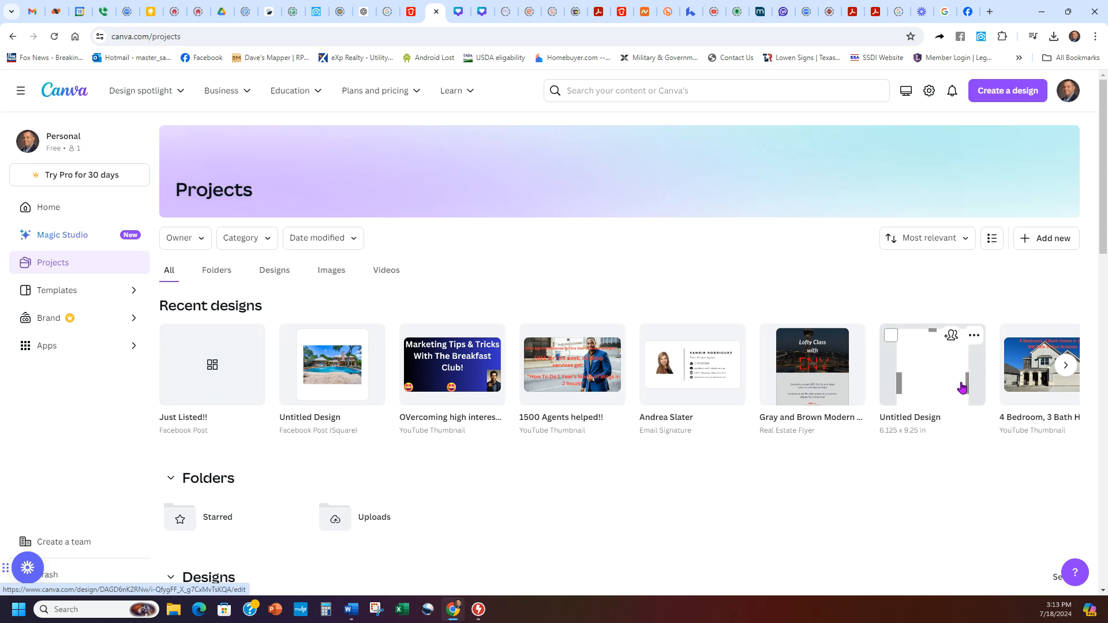
left_click(457, 10)
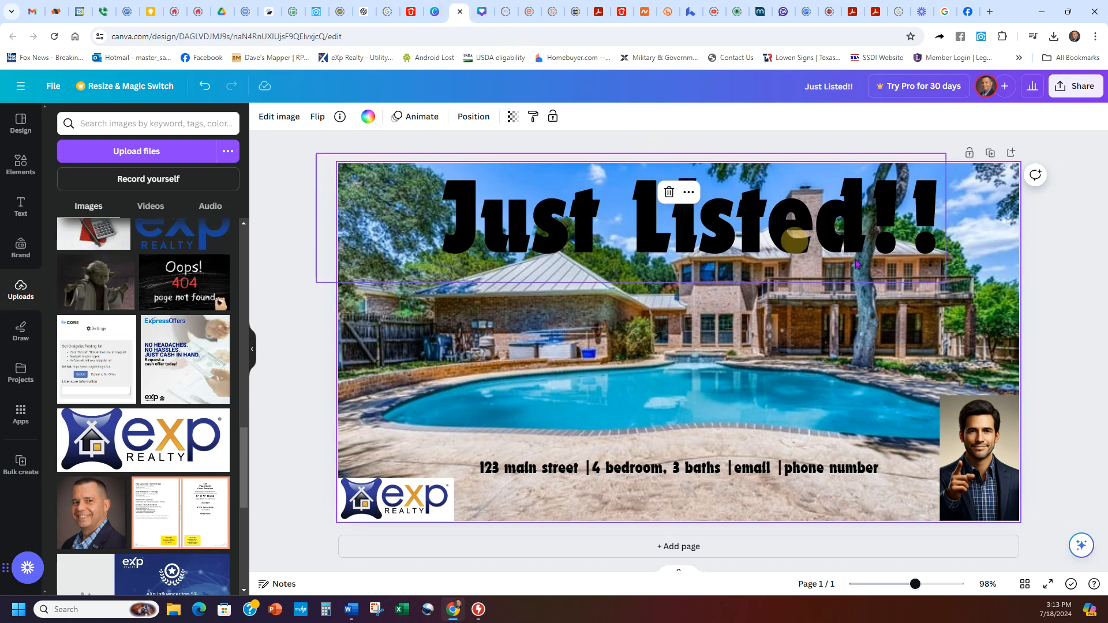